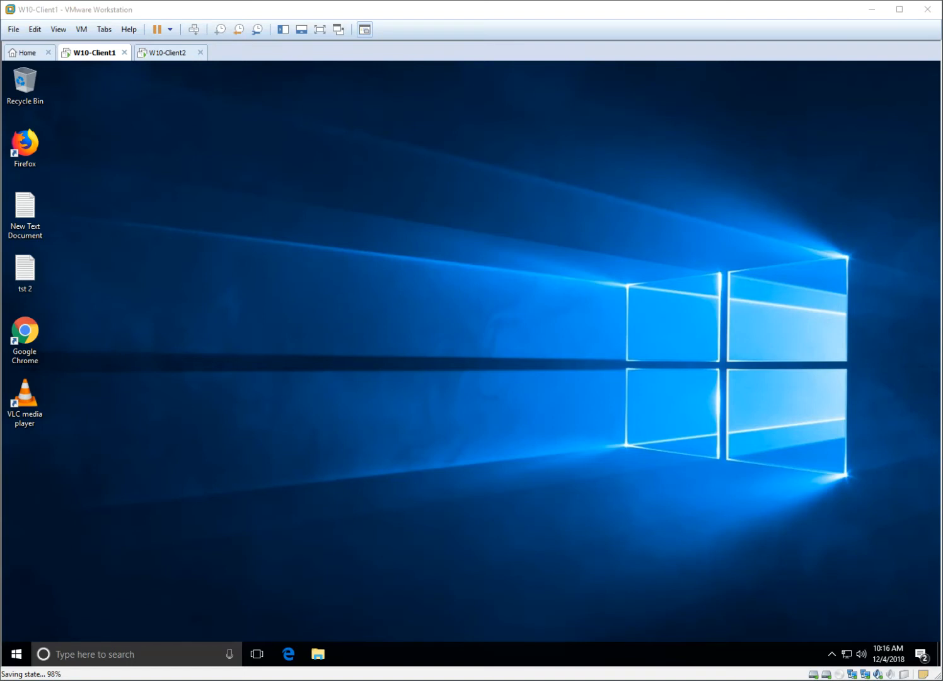
Open Windows Settings and view the Backup and Recovery pages under Update & security.
left_click(18, 659)
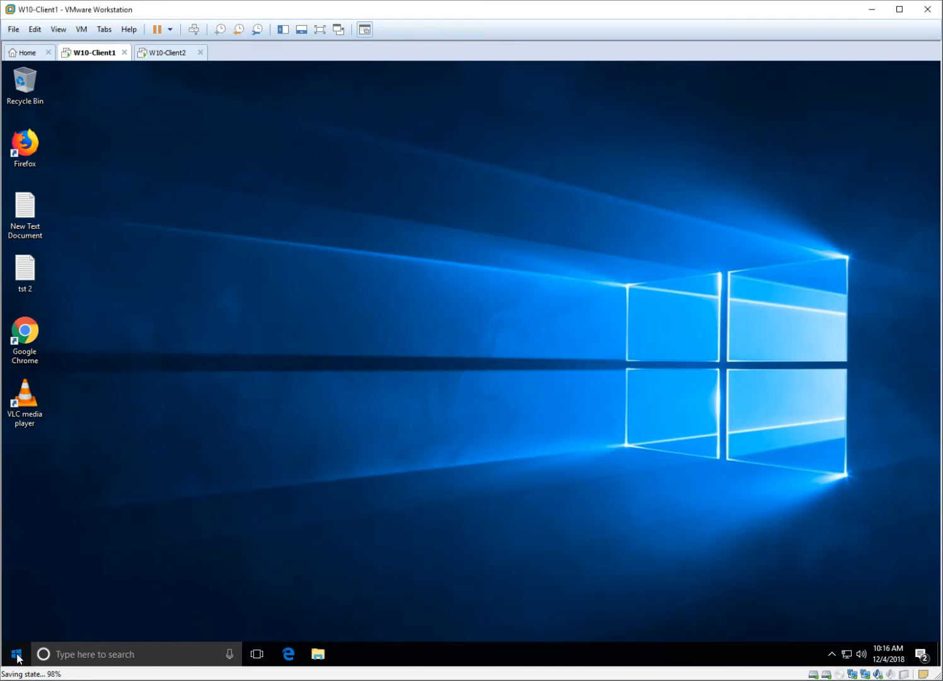
left_click(18, 659)
left_click(17, 598)
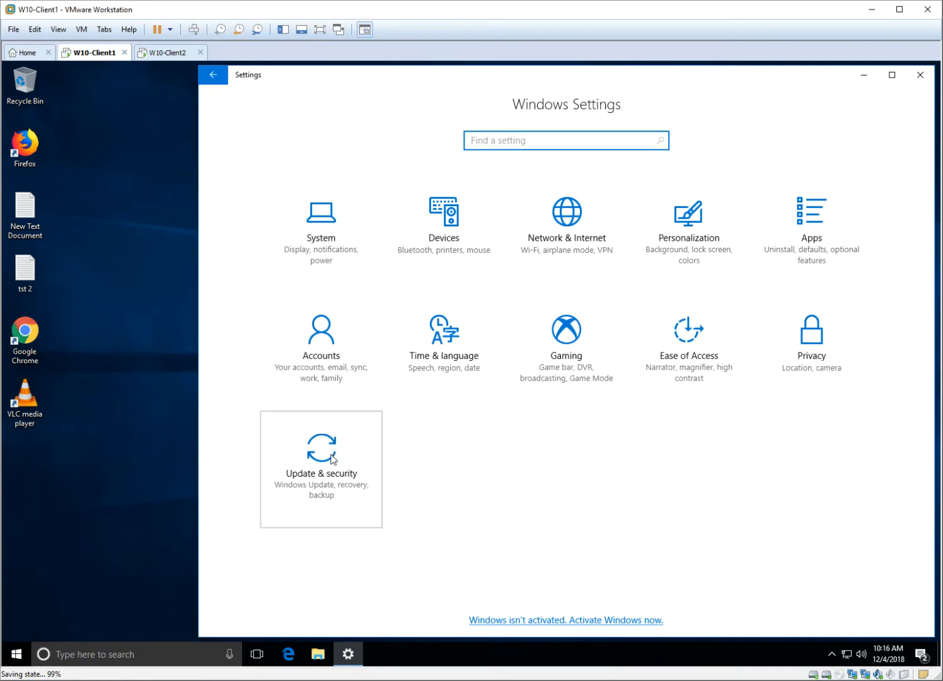
left_click(333, 459)
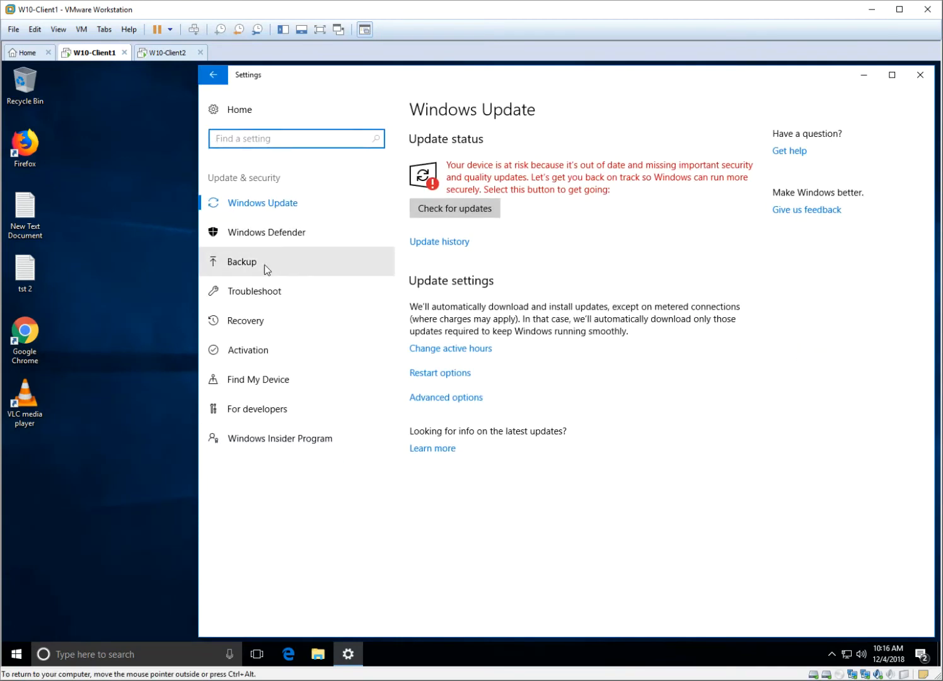
left_click(265, 264)
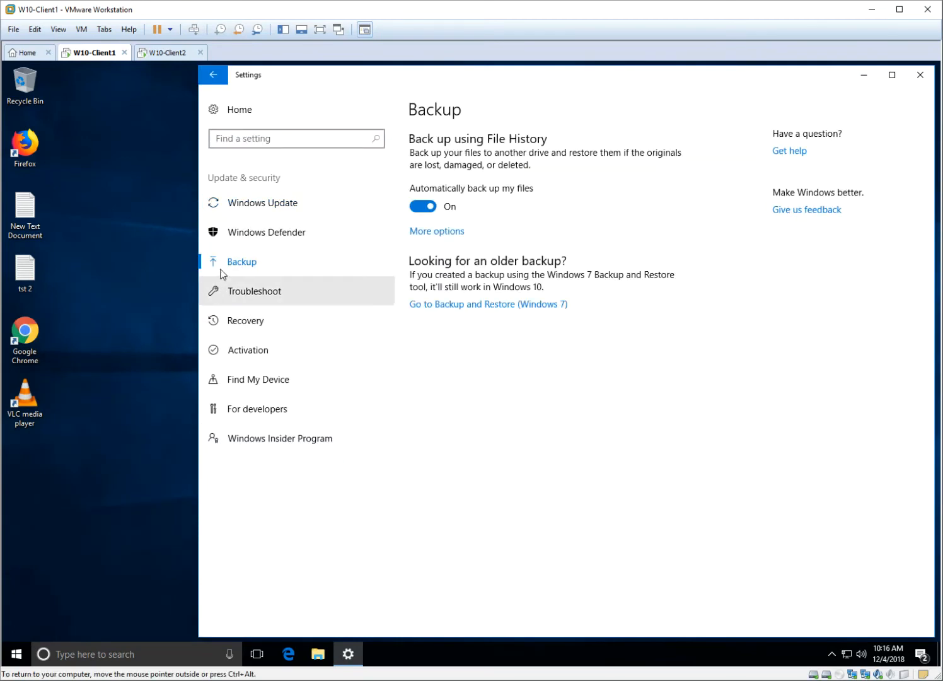
left_click(262, 325)
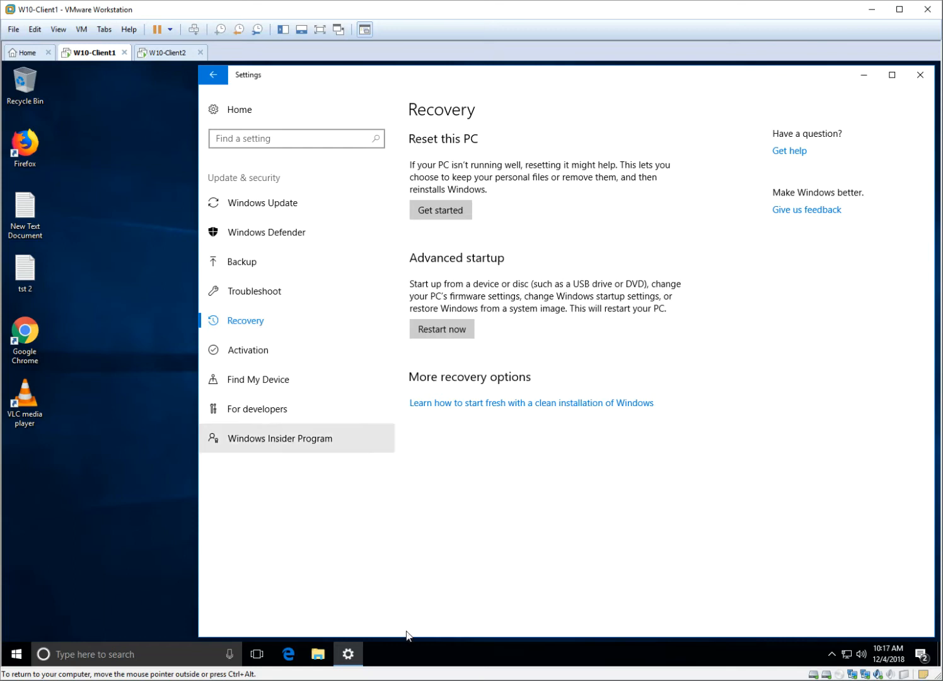
Open the system information from the About page to view basic information about the computer.
right_click(14, 656)
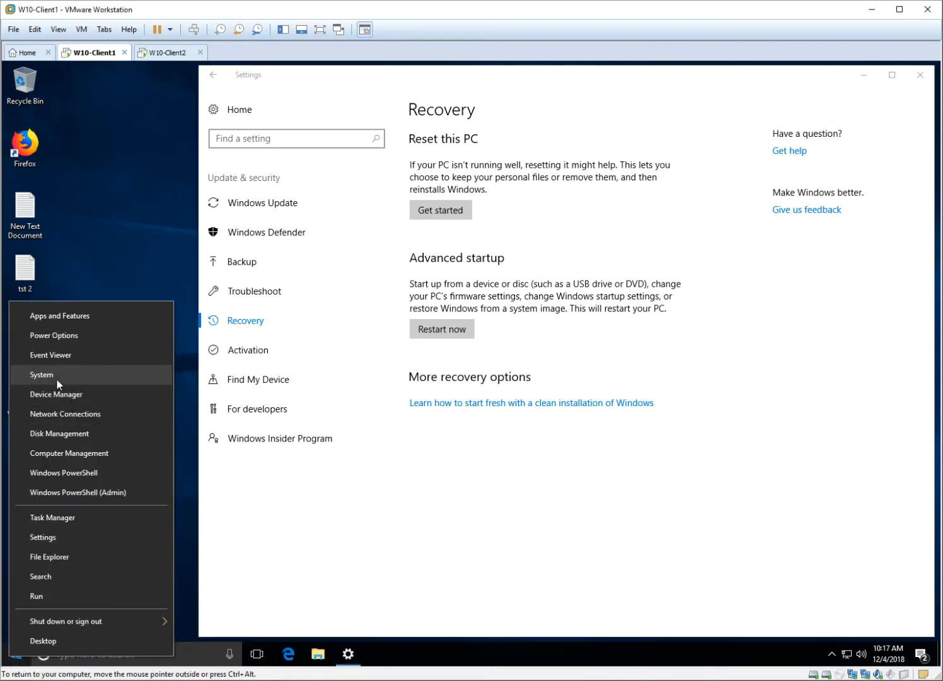
left_click(56, 377)
left_click(797, 231)
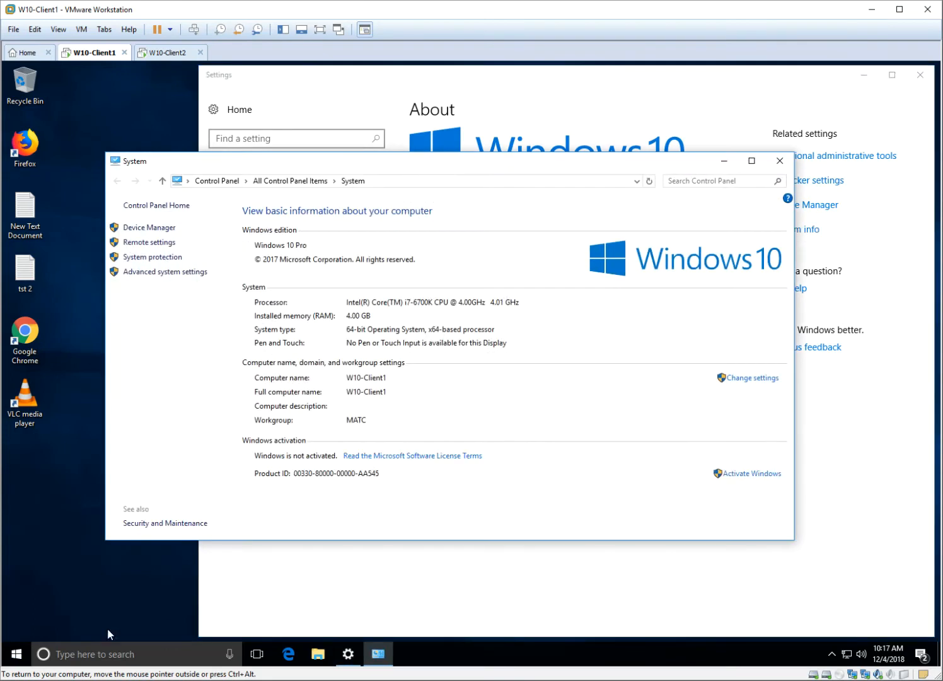
Search Windows for "restore p" and dismiss the search results.
left_click(71, 659)
type("rest")
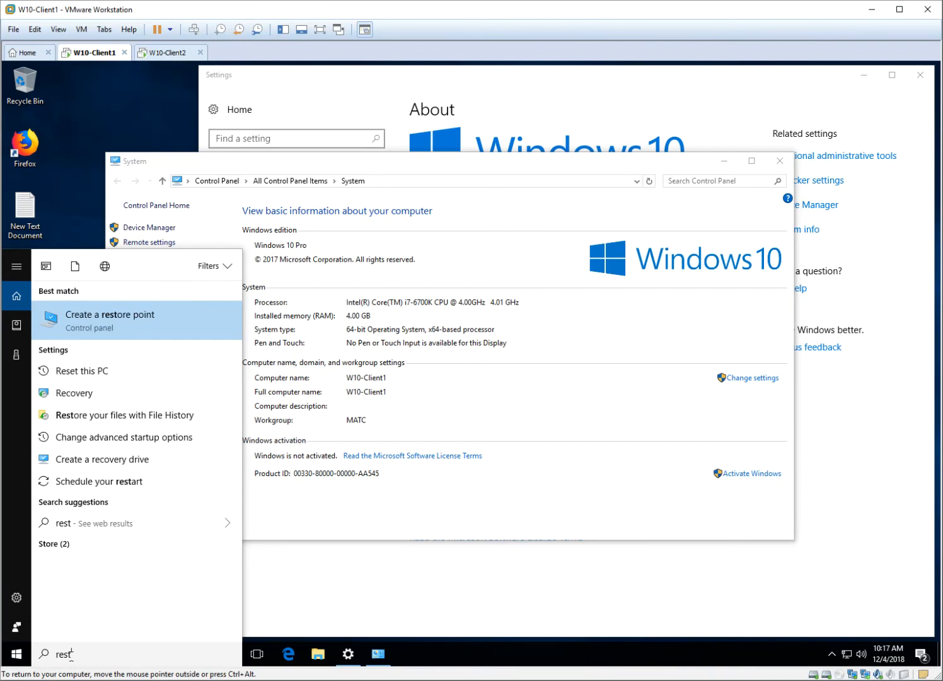
key("BackSpace")
type("tore p")
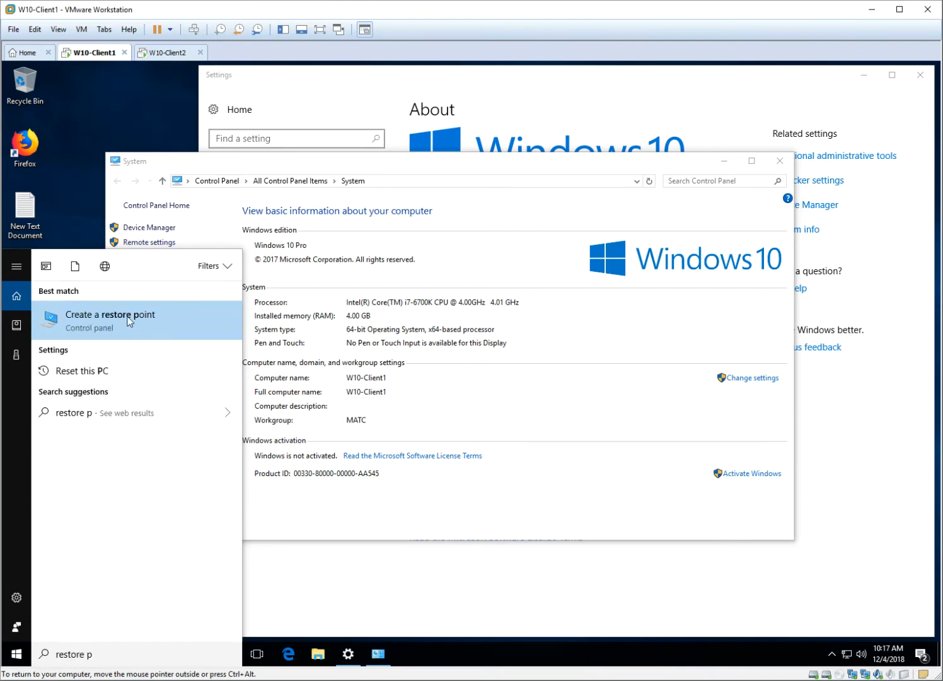
left_click(470, 154)
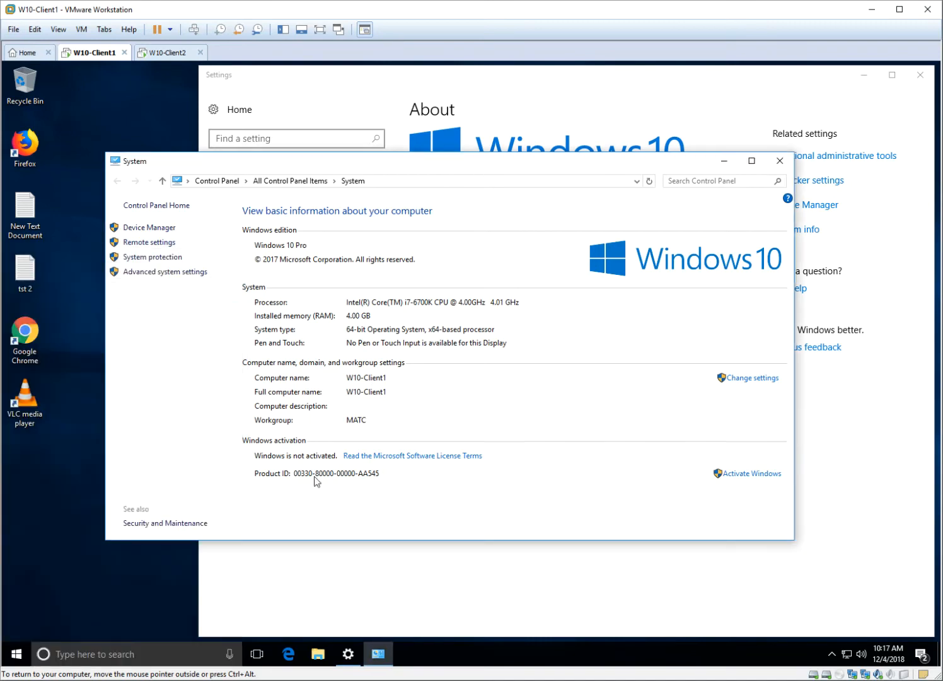
Review the system protection configuration of Local Disk (C:) from the advanced system settings and accept it.
left_click(159, 275)
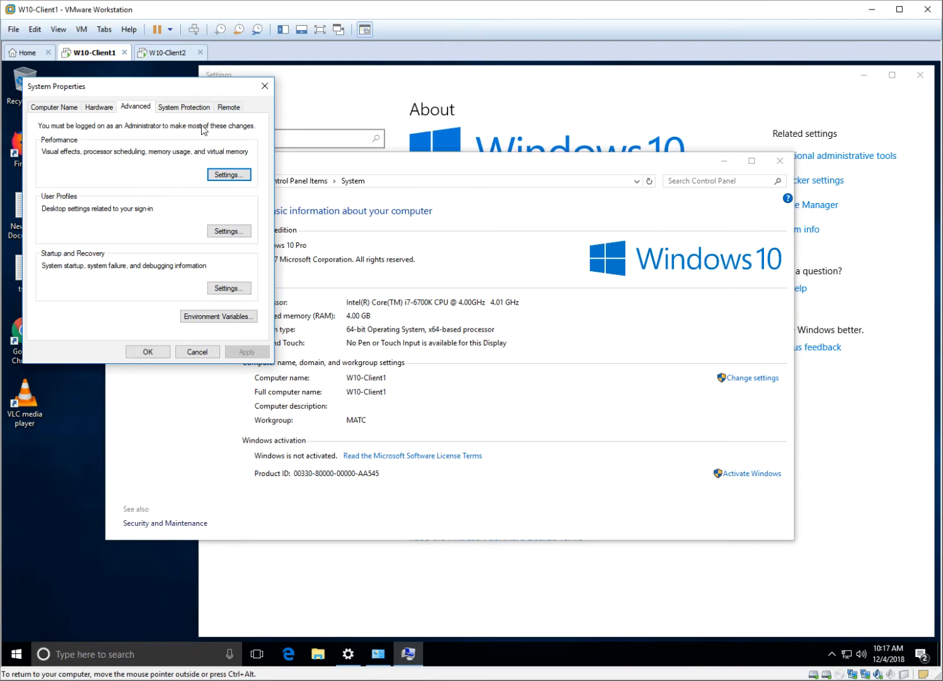
left_click(185, 107)
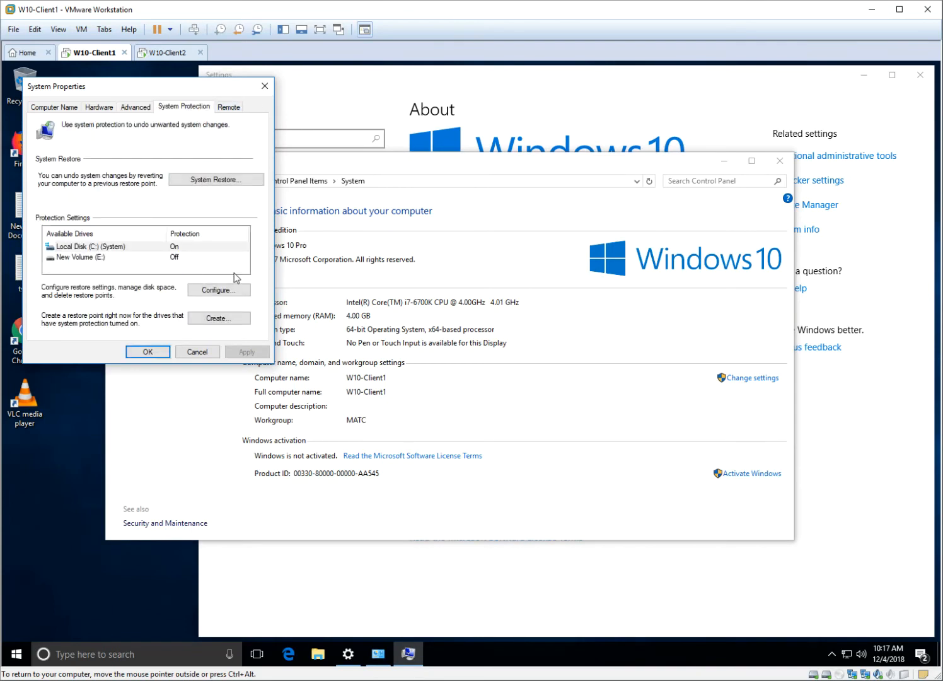
left_click(86, 249)
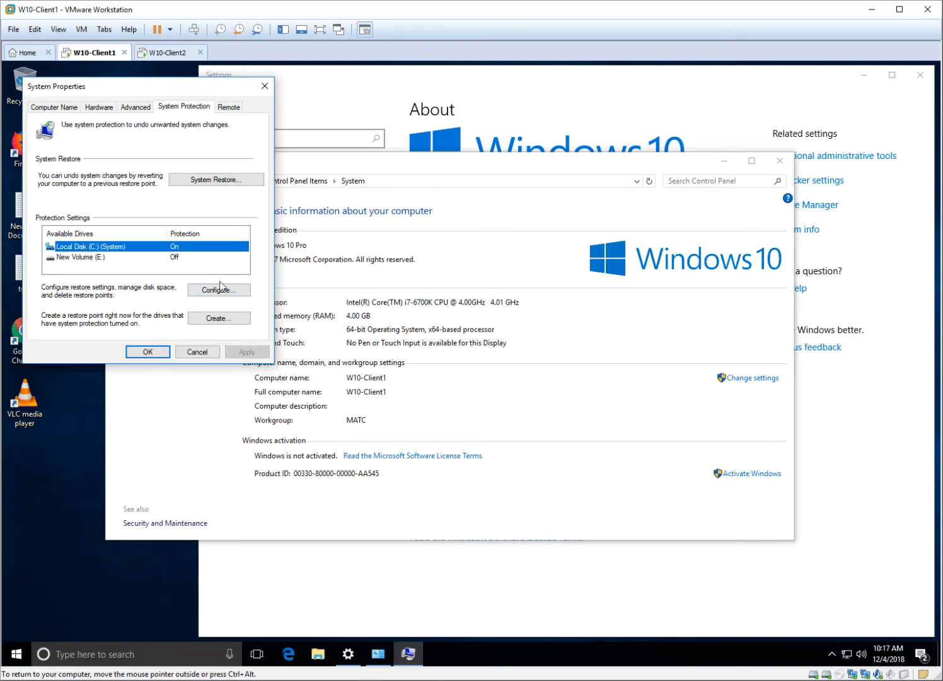
left_click(219, 290)
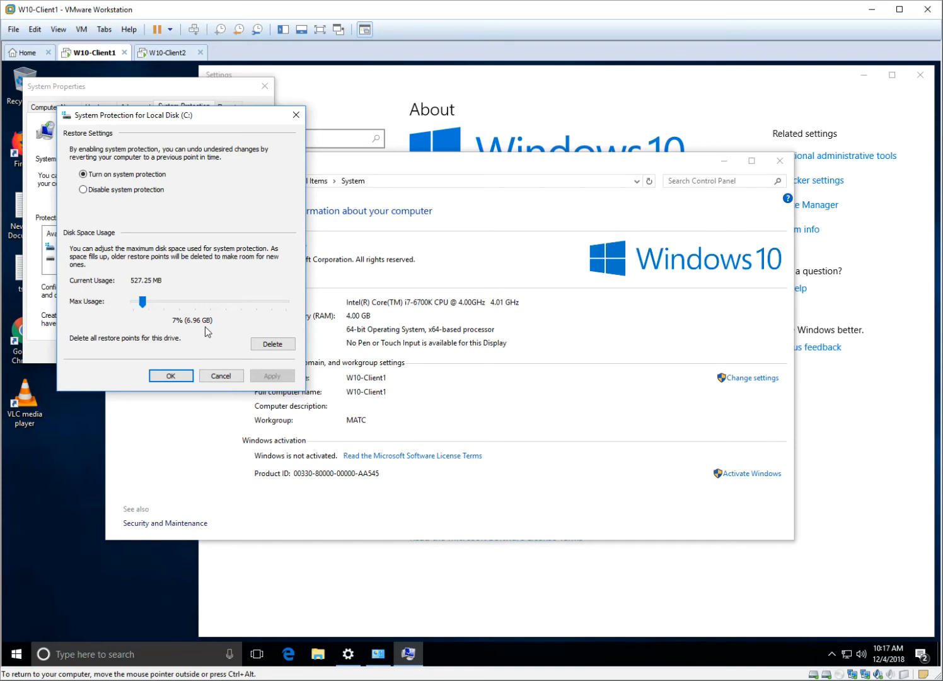
left_click(171, 376)
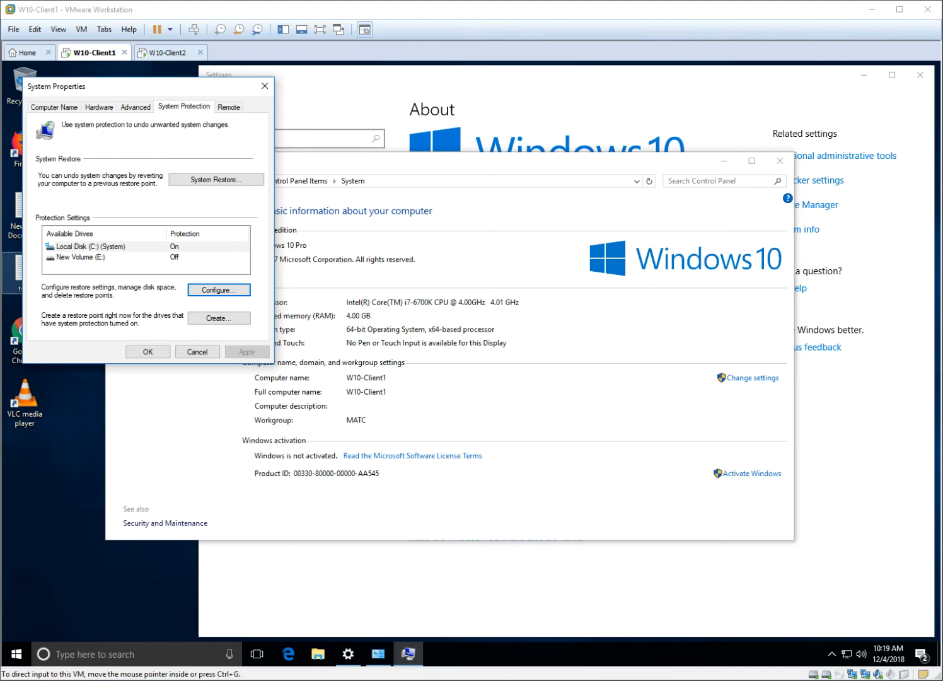
Start System Restore with a different restore point and look through the list with more restore points shown.
left_click_drag(2, 252, 213, 102)
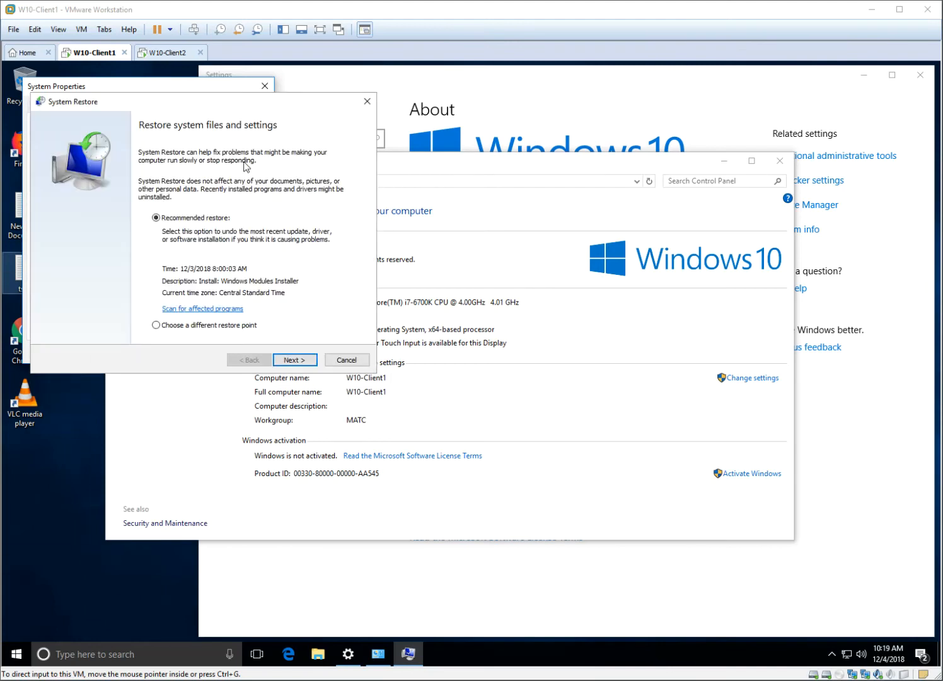
left_click(162, 324)
left_click(296, 361)
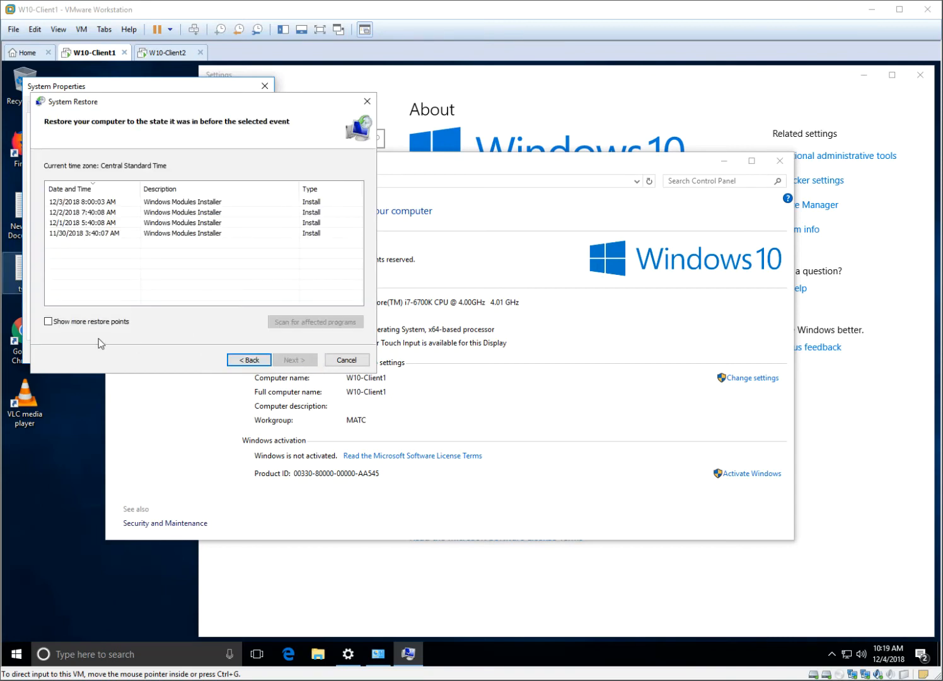
left_click(87, 321)
scroll(345, 282, "down", 2)
scroll(345, 282, "up", 2)
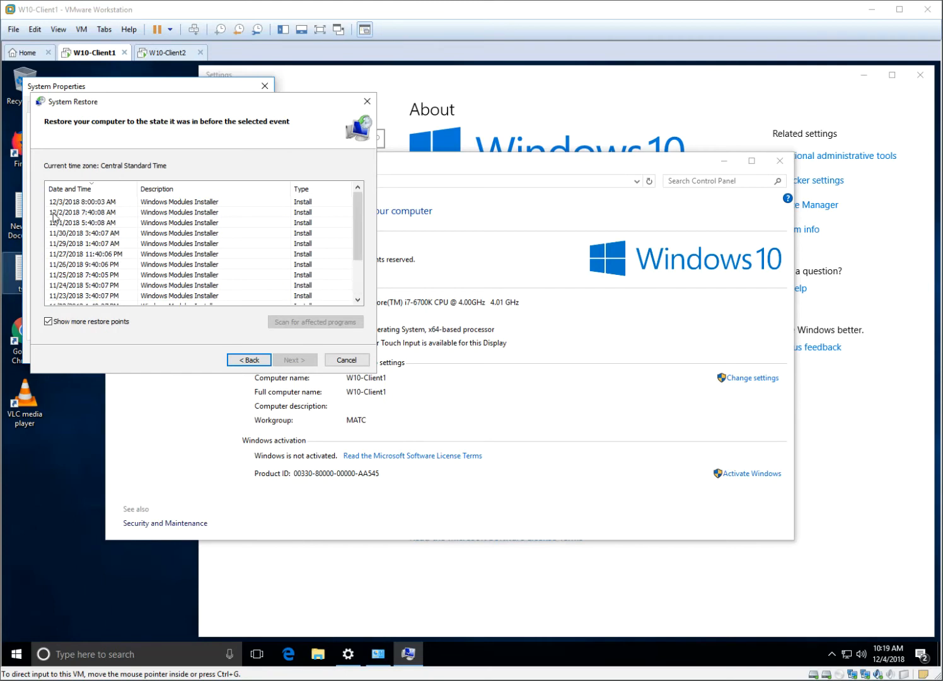
left_click_drag(356, 214, 355, 279)
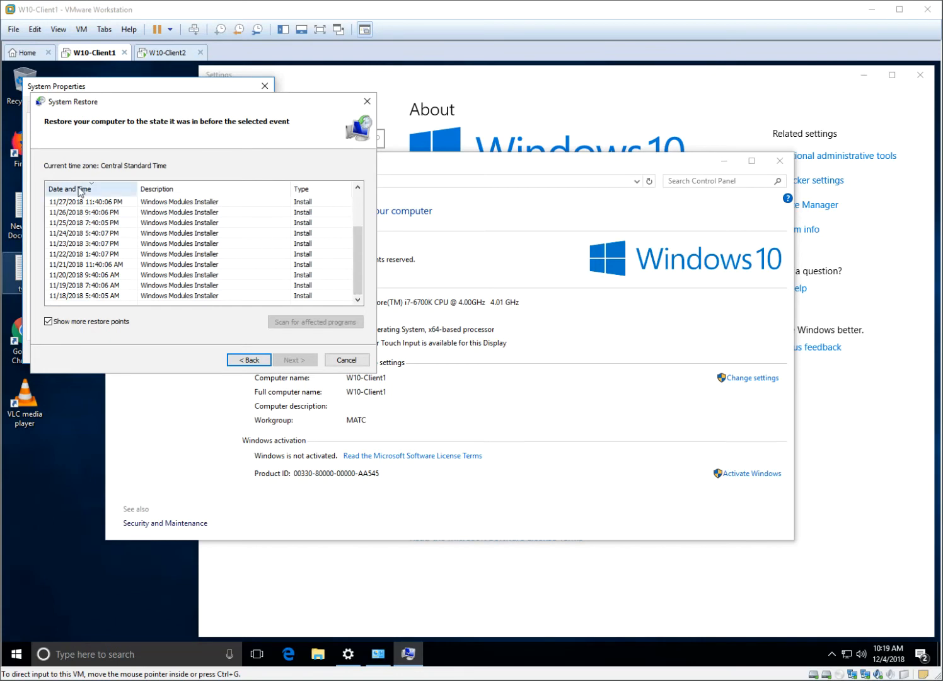
Scan the 11/18/2018 5:40:05 AM restore point for affected programs, and close System Restore and System Properties.
left_click(79, 295)
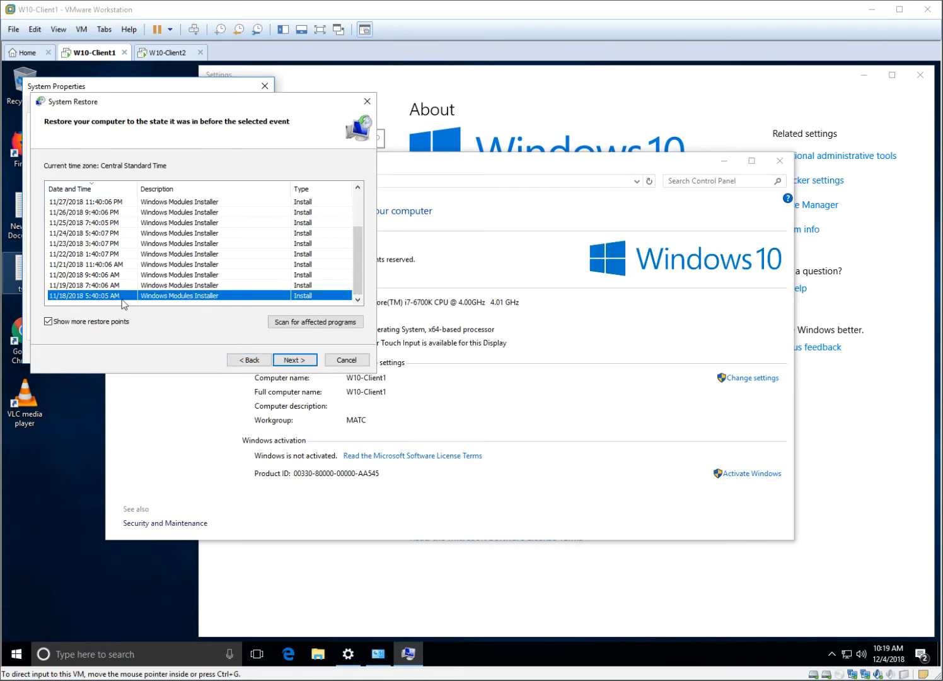
left_click(309, 326)
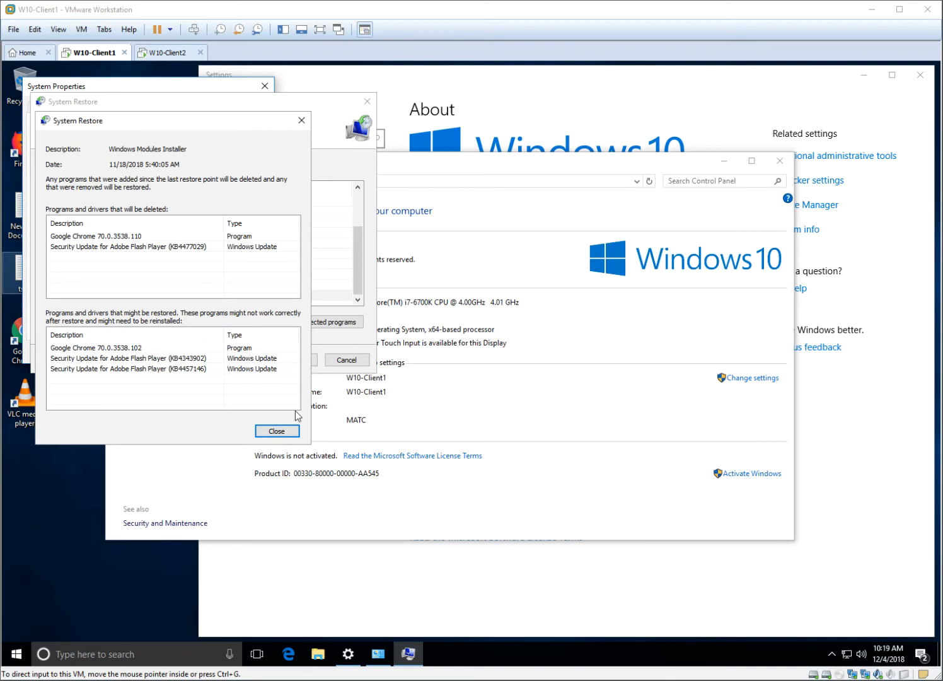
left_click(301, 119)
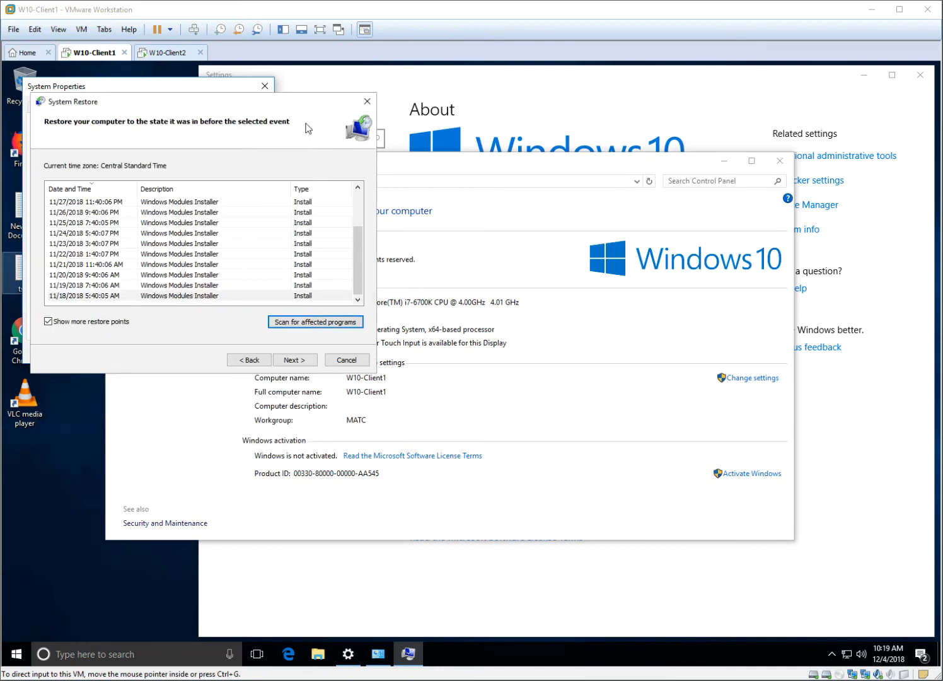
left_click(368, 101)
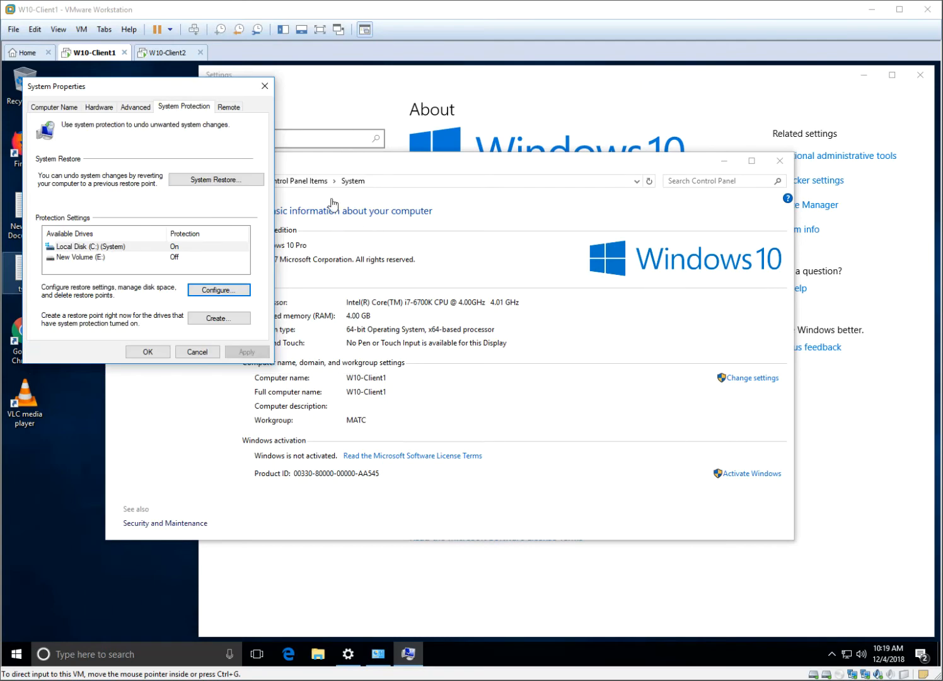
left_click(265, 88)
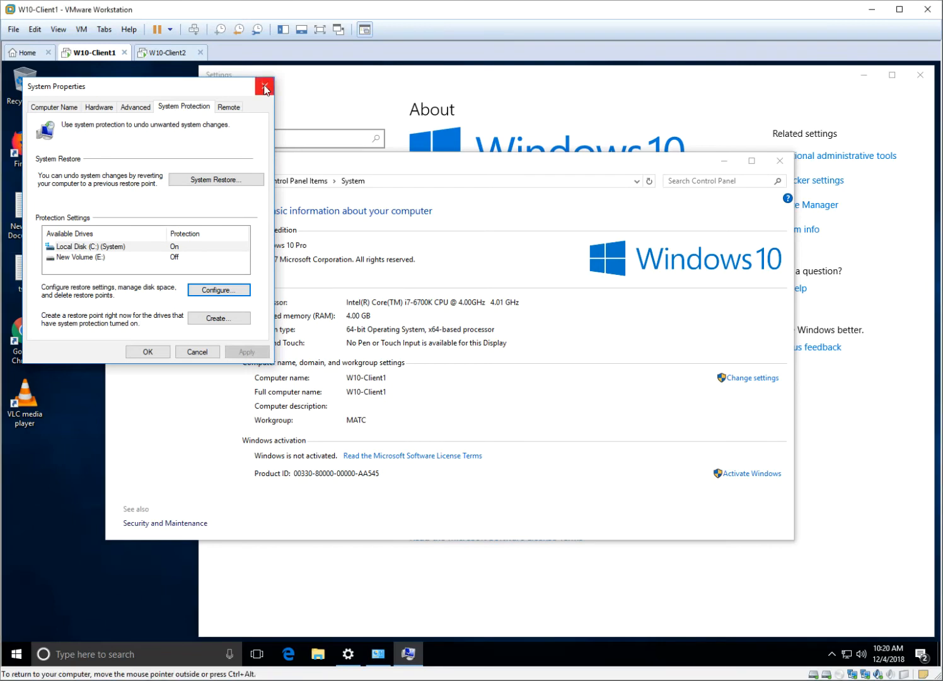
left_click(265, 89)
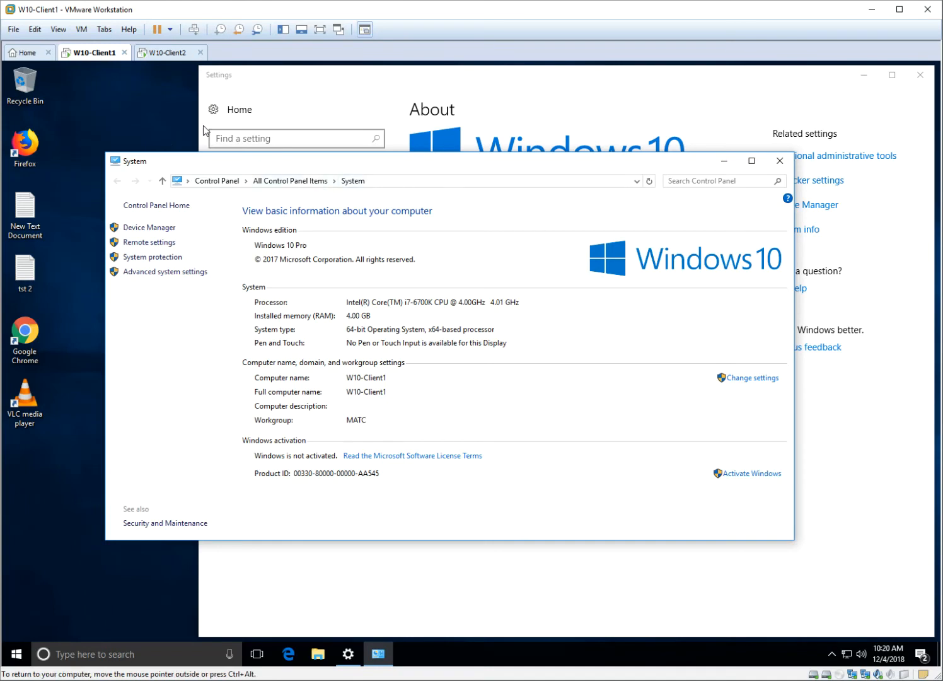
Examine the virtual machine's Hard Disk 2 (SCSI) in its hardware settings and close the dialog.
left_click(81, 29)
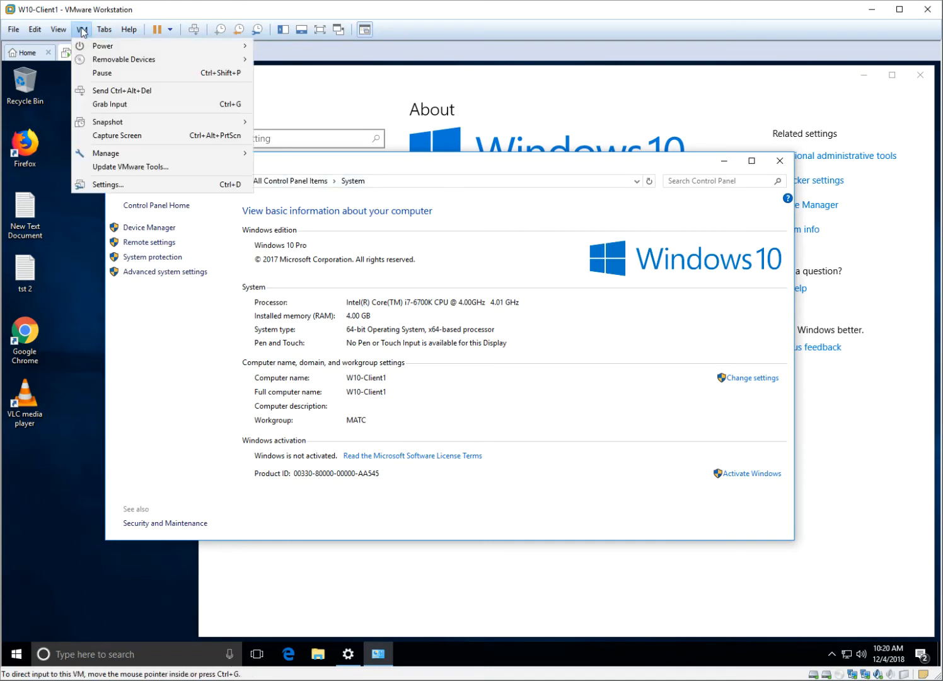
left_click(104, 190)
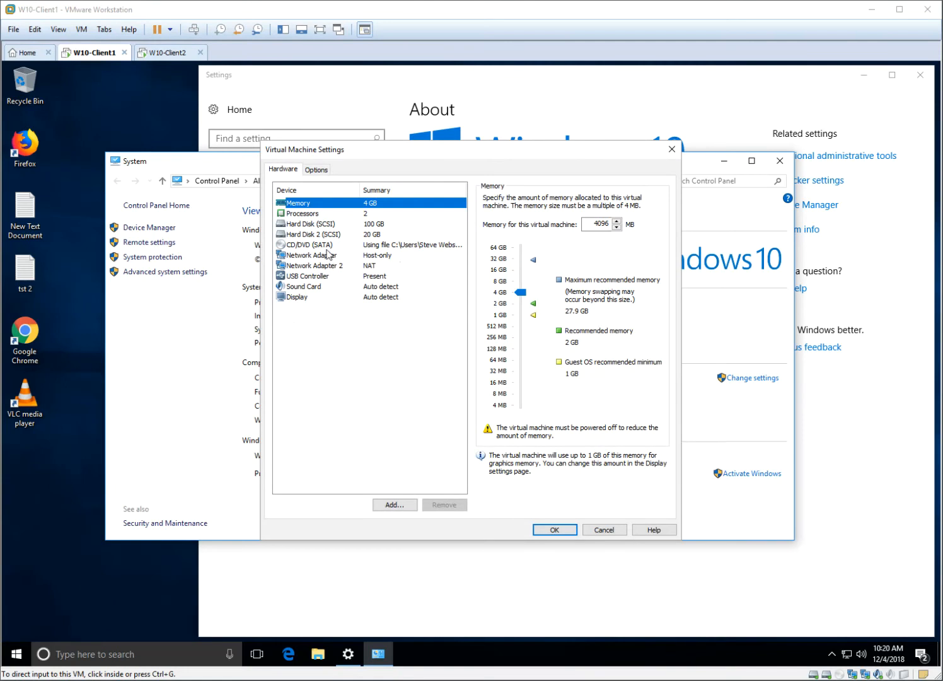
left_click(314, 234)
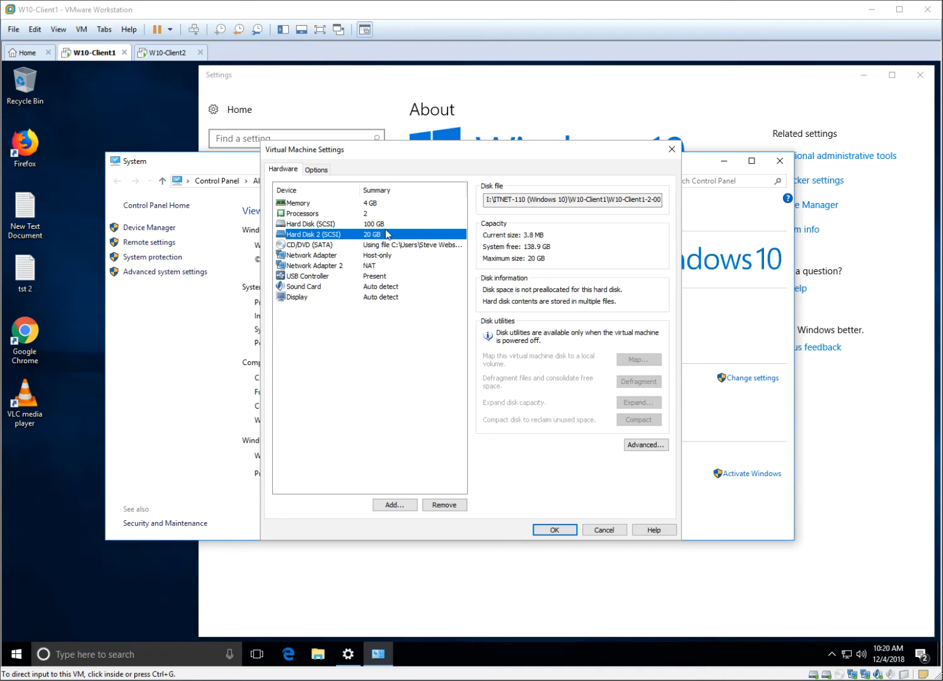
left_click(555, 530)
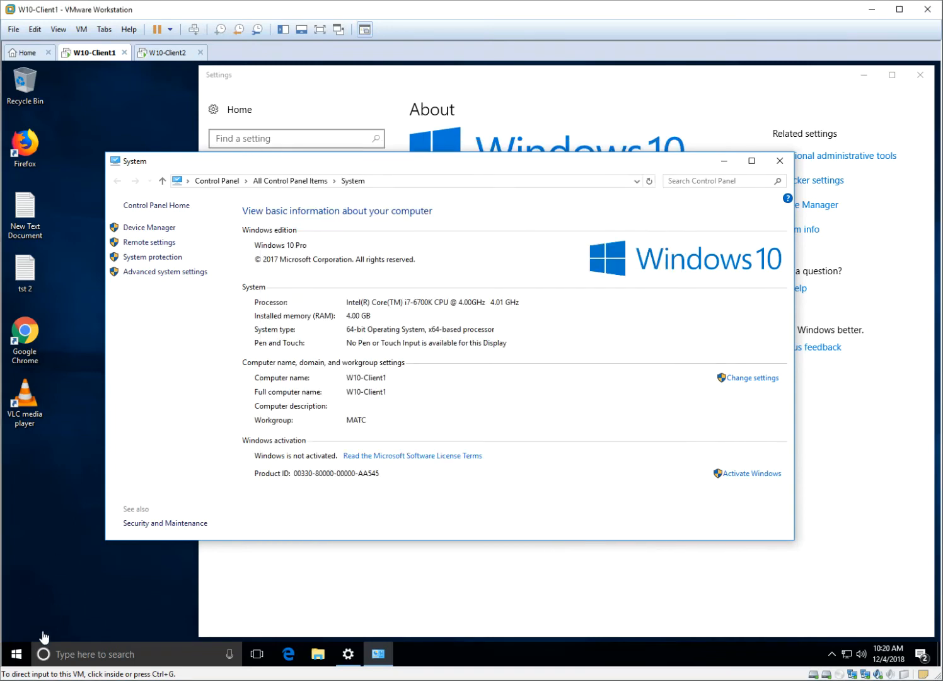
Bring the already open Settings window to the front and close it.
left_click(17, 657)
left_click(17, 657)
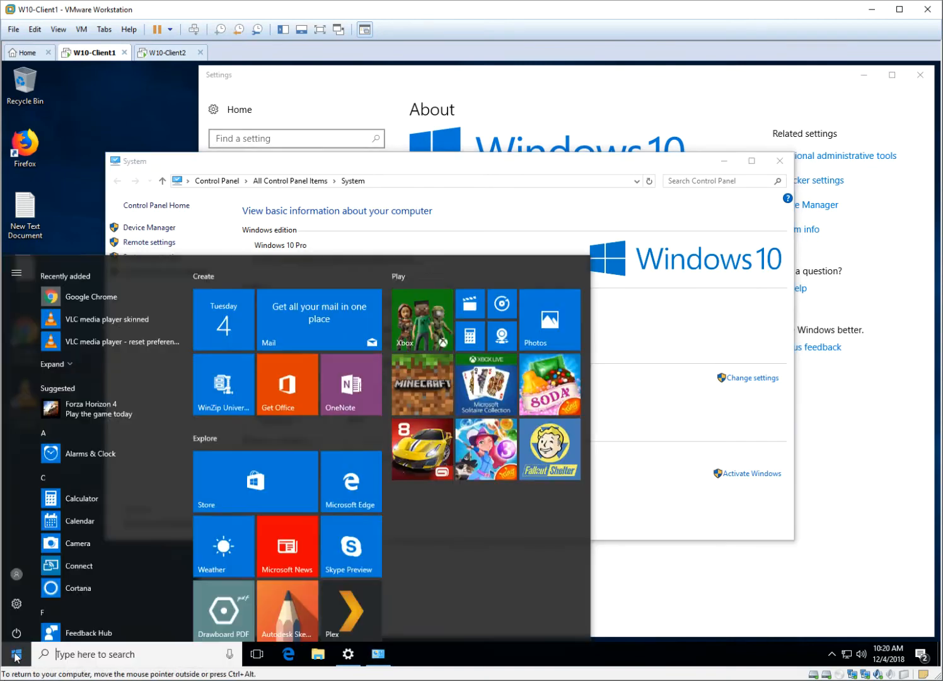
left_click(19, 598)
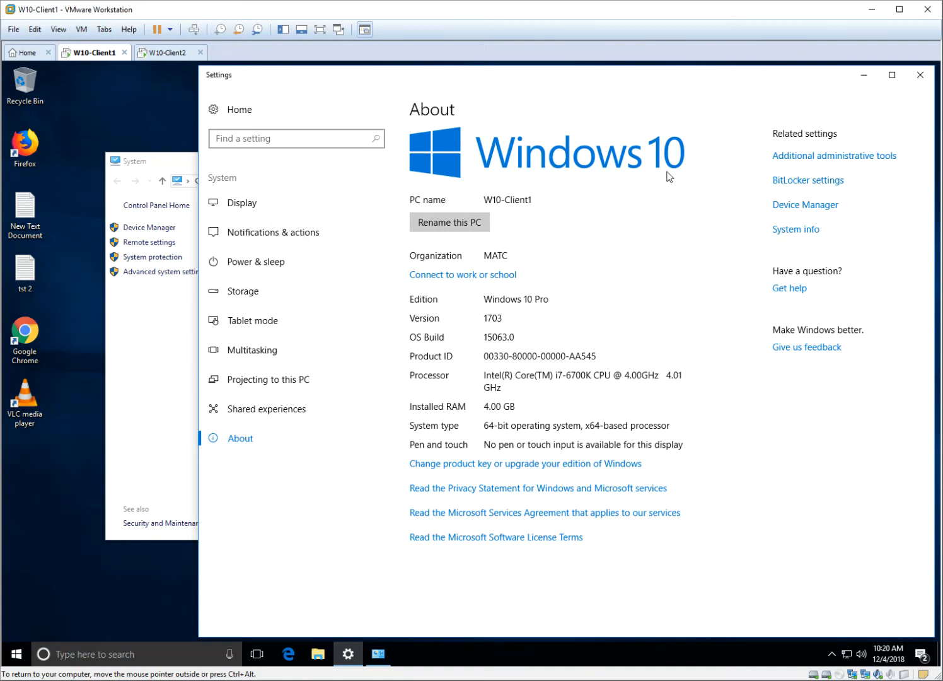
left_click(930, 77)
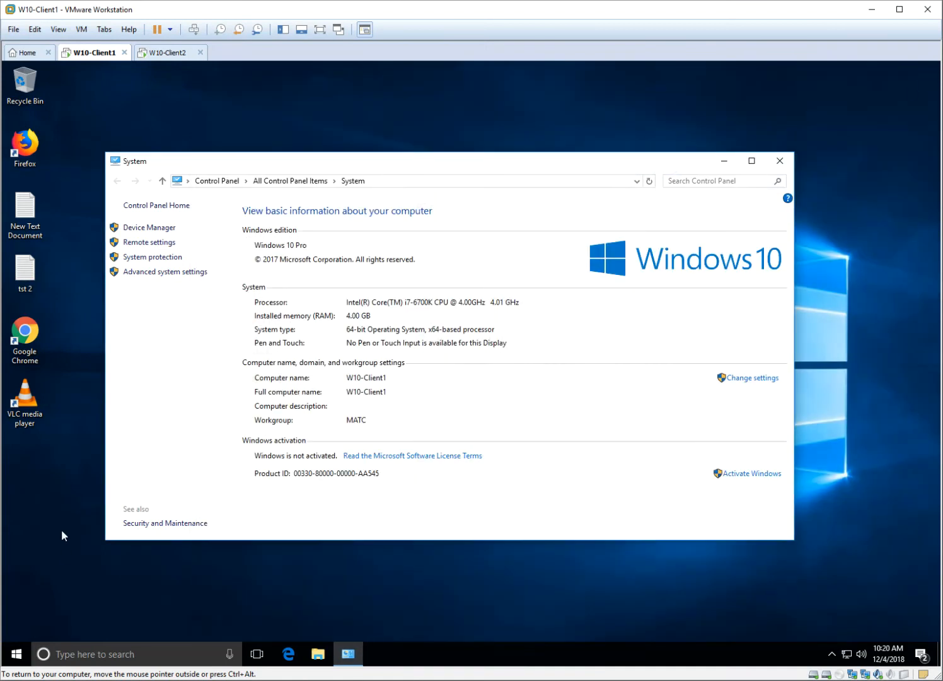
Open Backup and Restore (Windows 7) from the Backup settings and prepare a system image on New Volume (E:) up to the confirmation.
left_click(19, 646)
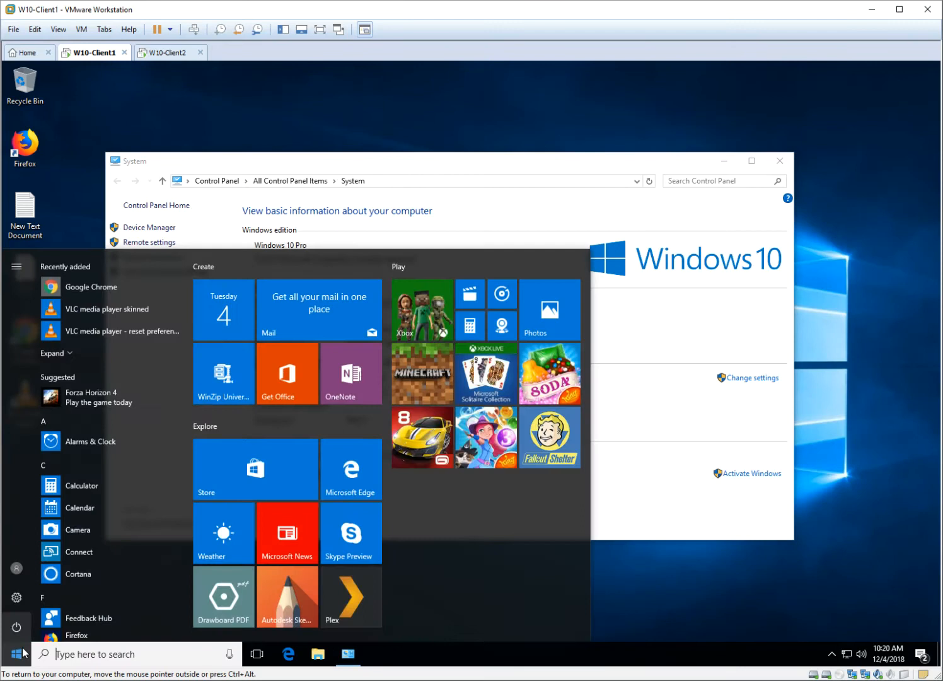
left_click(19, 598)
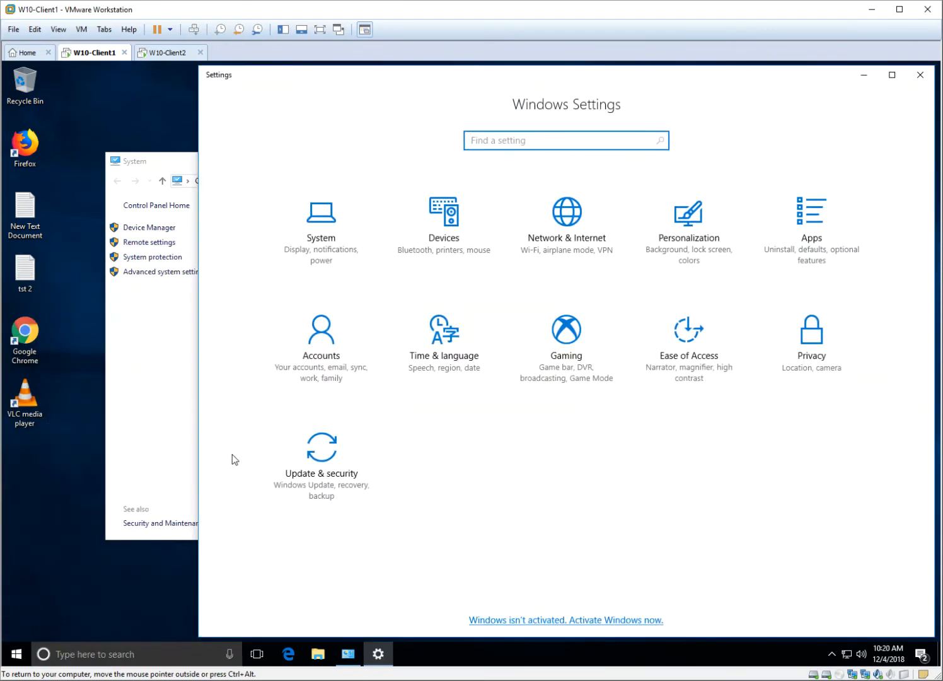
left_click(311, 454)
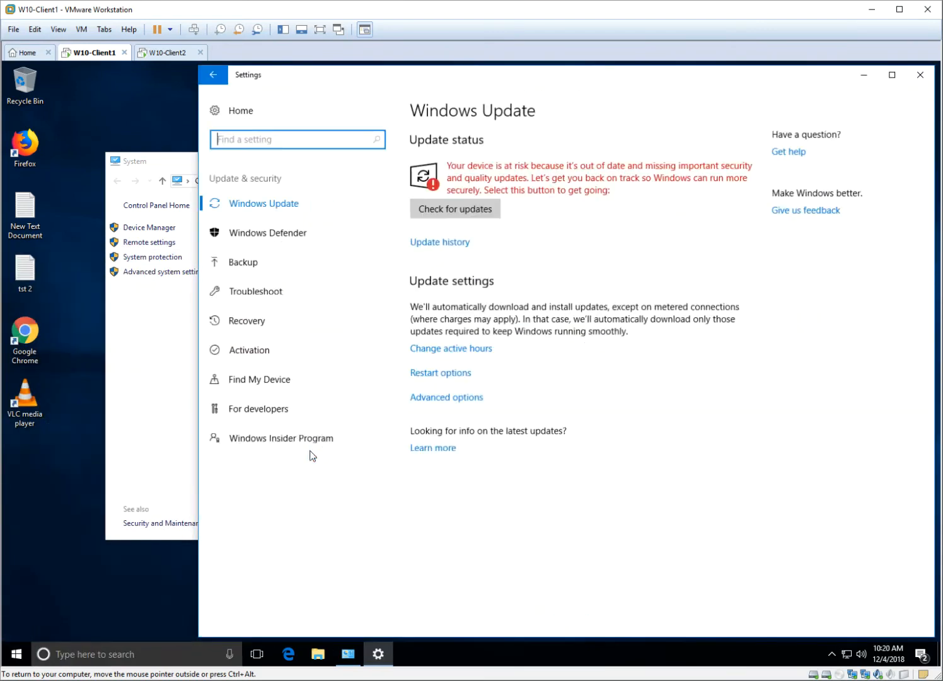
left_click(255, 268)
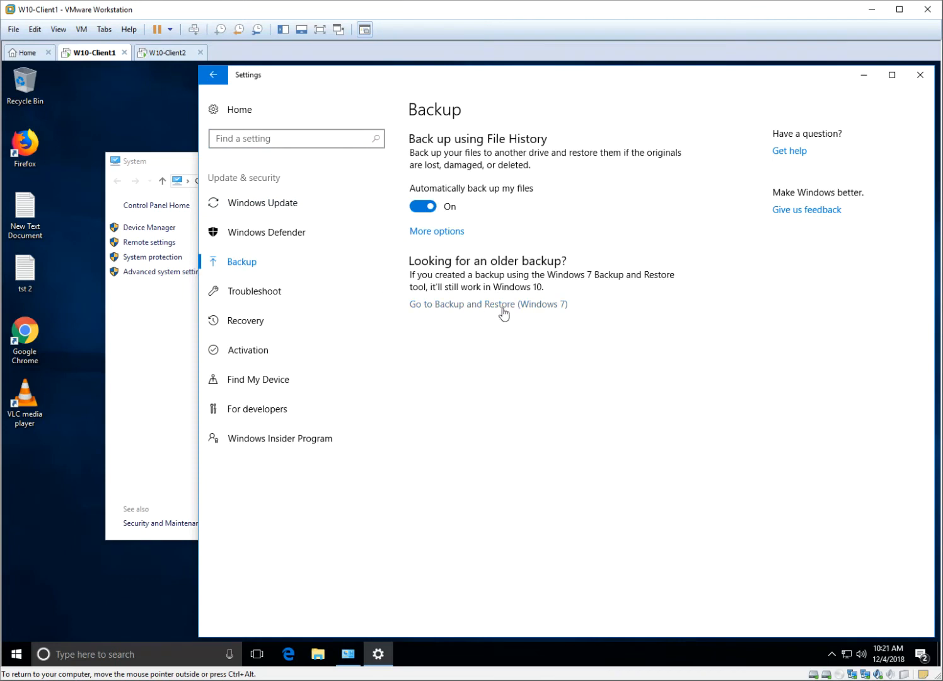
left_click(474, 305)
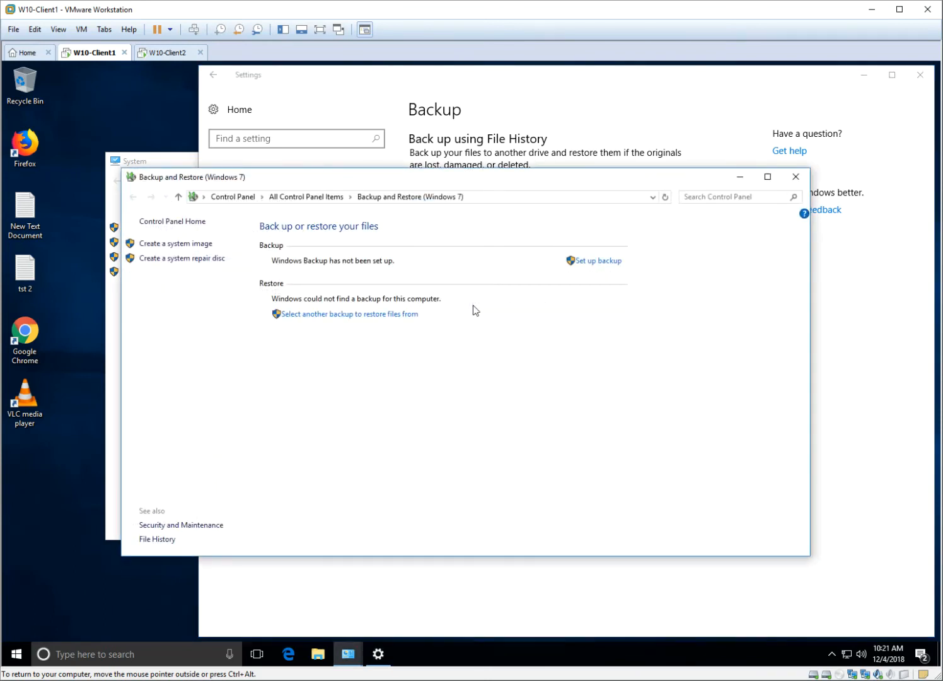
left_click(181, 248)
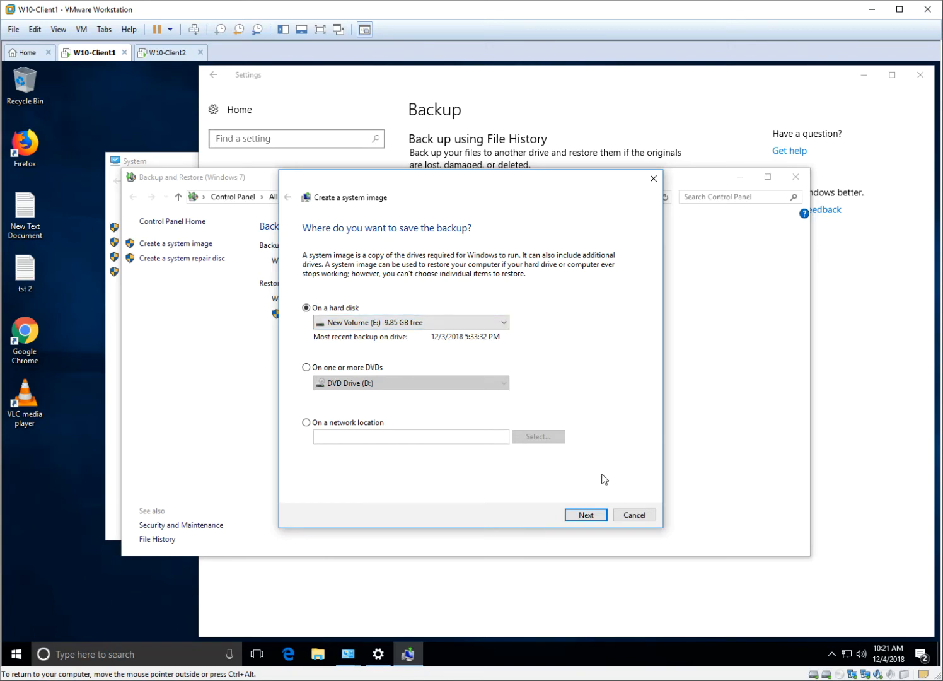
left_click(588, 517)
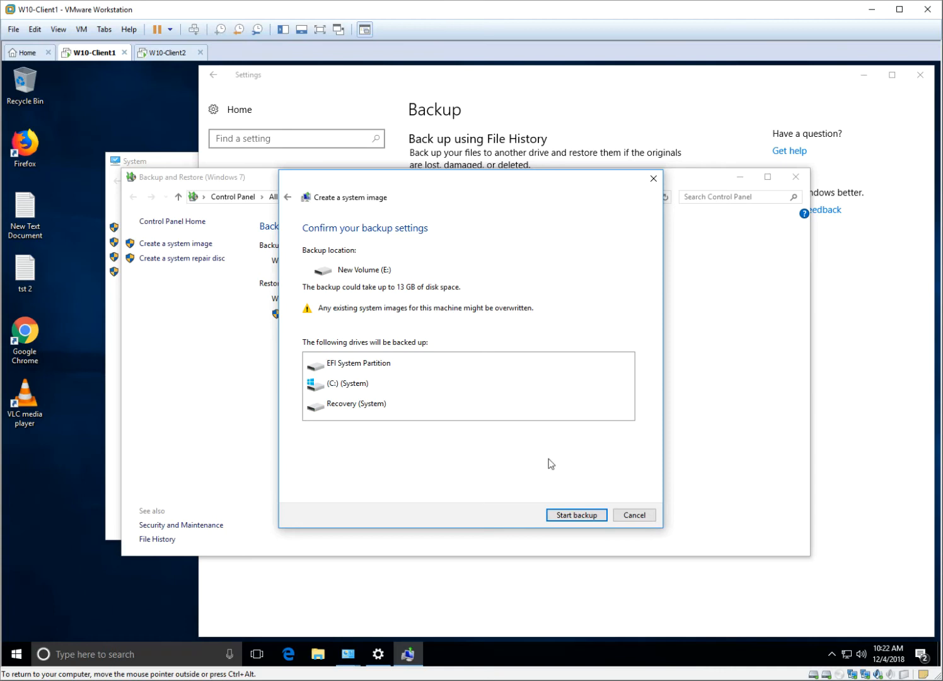
Examine Disk 0's Recovery and EFI System partitions in Disk Management, and cancel the system image creation.
right_click(17, 655)
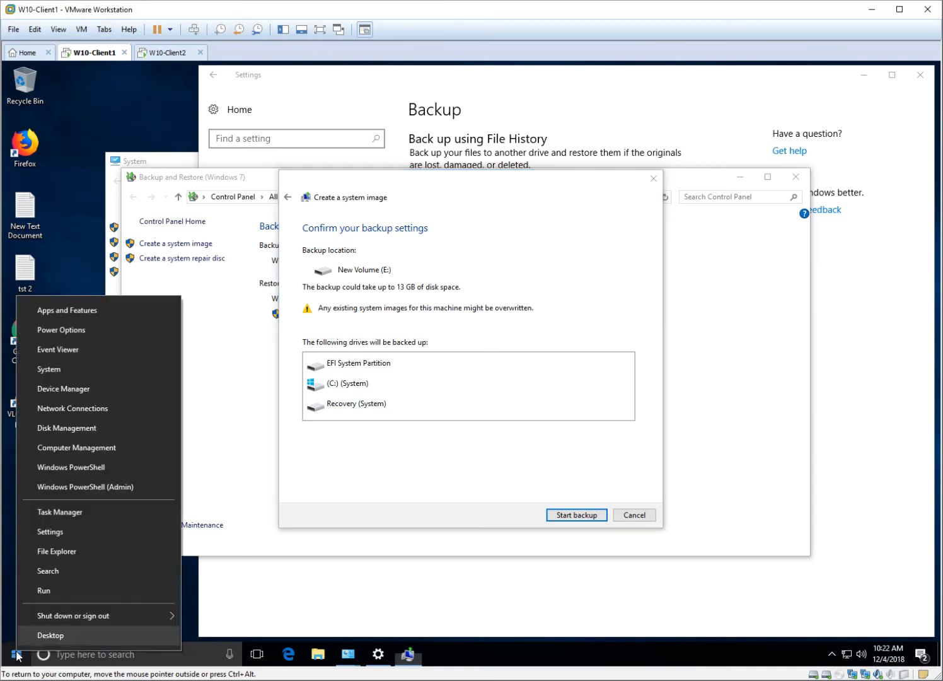
left_click(69, 428)
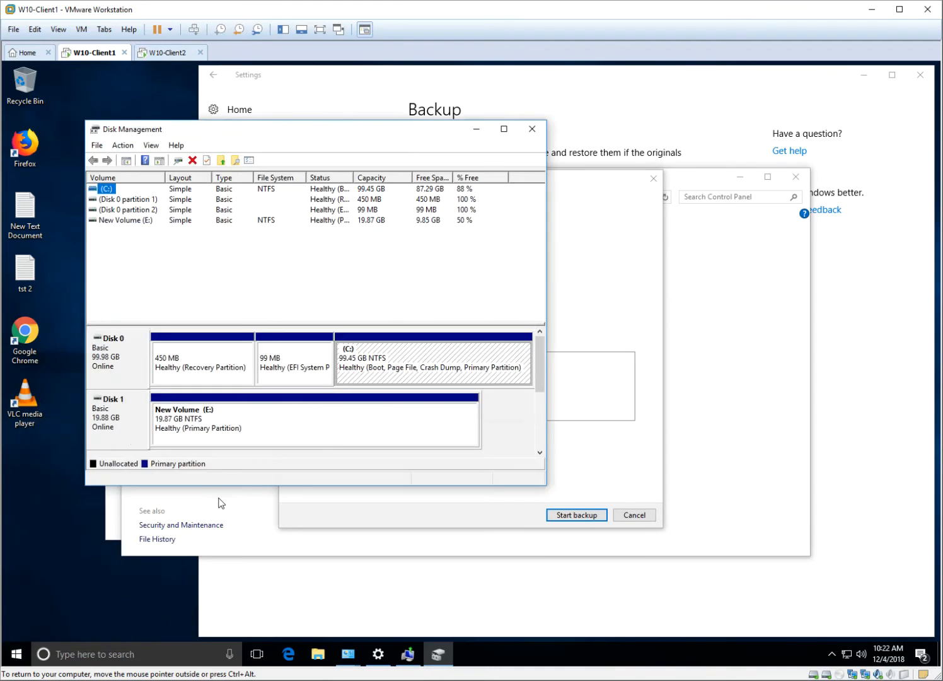
left_click(206, 370)
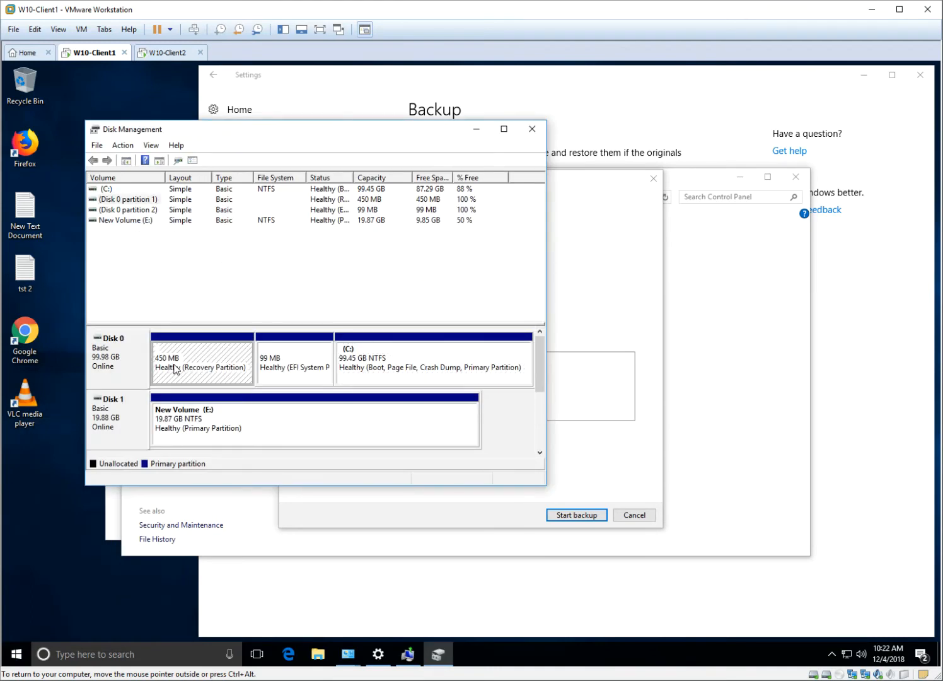
left_click(282, 359)
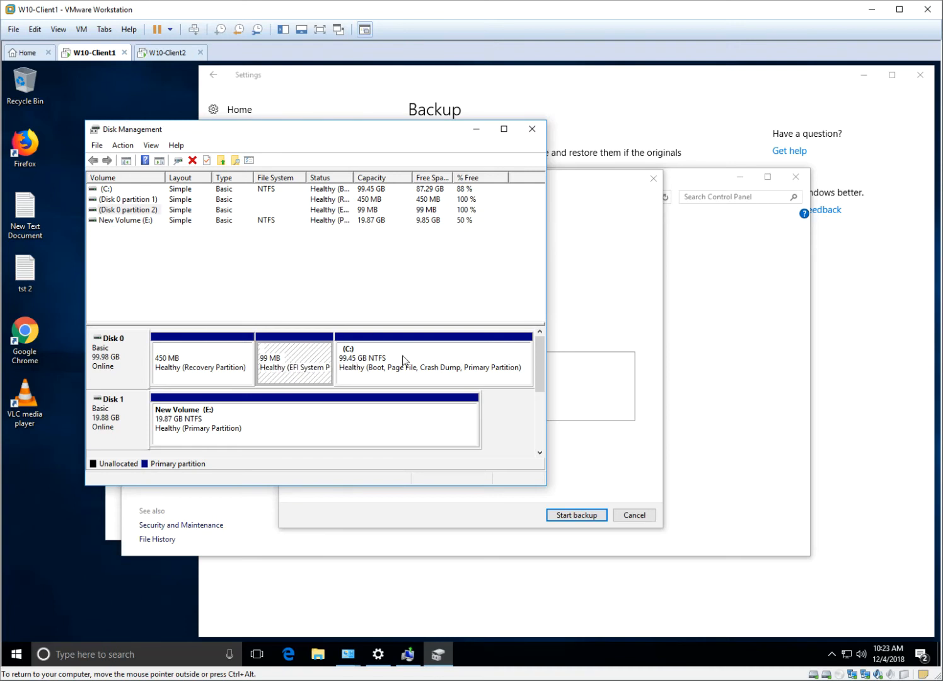
left_click(535, 131)
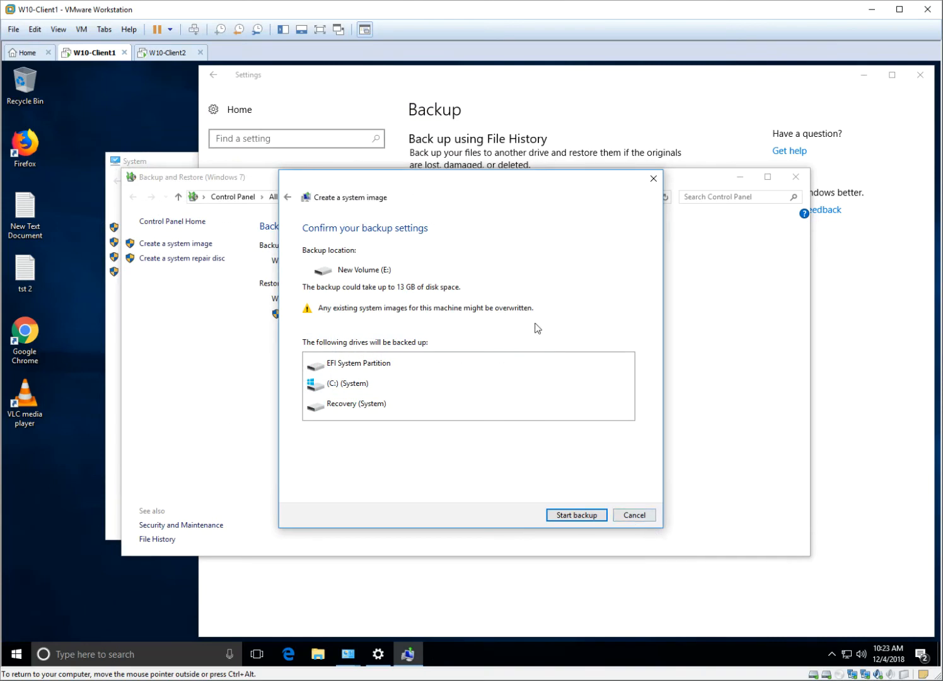
left_click(636, 516)
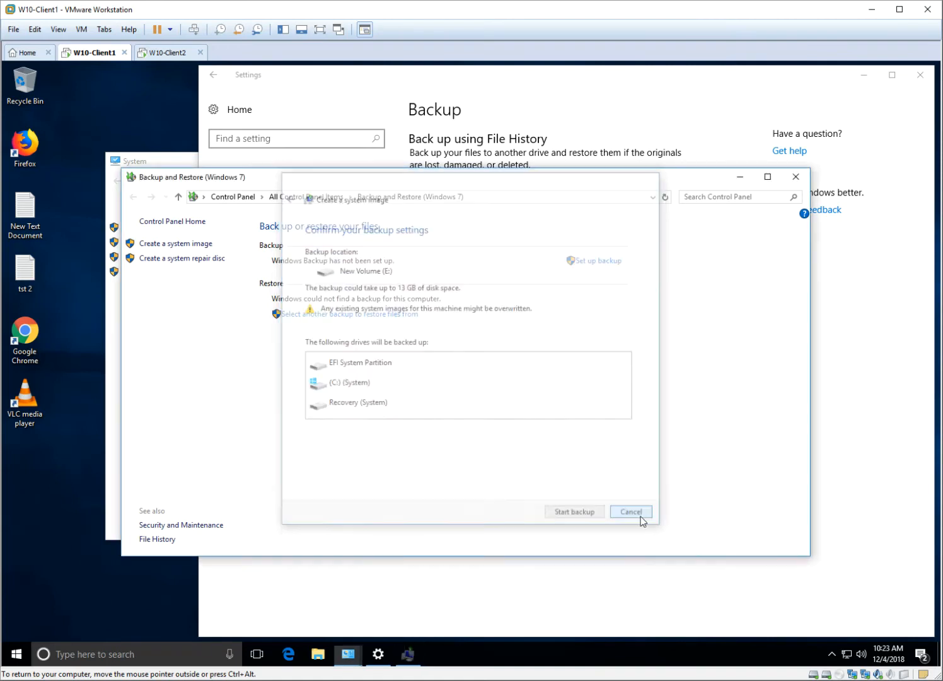
Browse New Volume (E:) in File Explorer, try to open the WindowsImageBackup folder, and cancel the request for access.
left_click(317, 654)
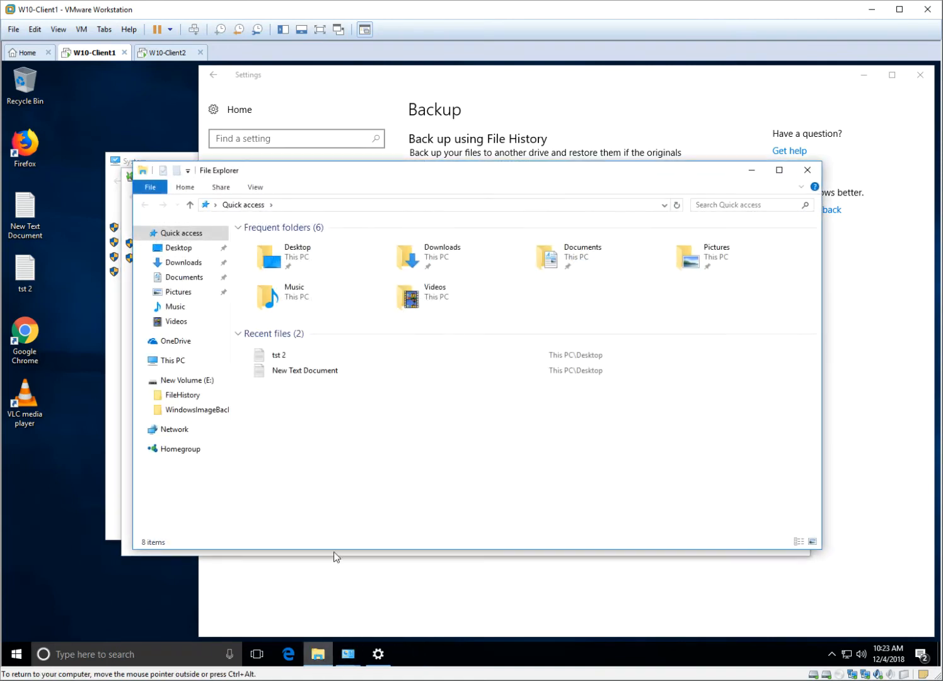
left_click(189, 380)
left_click(313, 259)
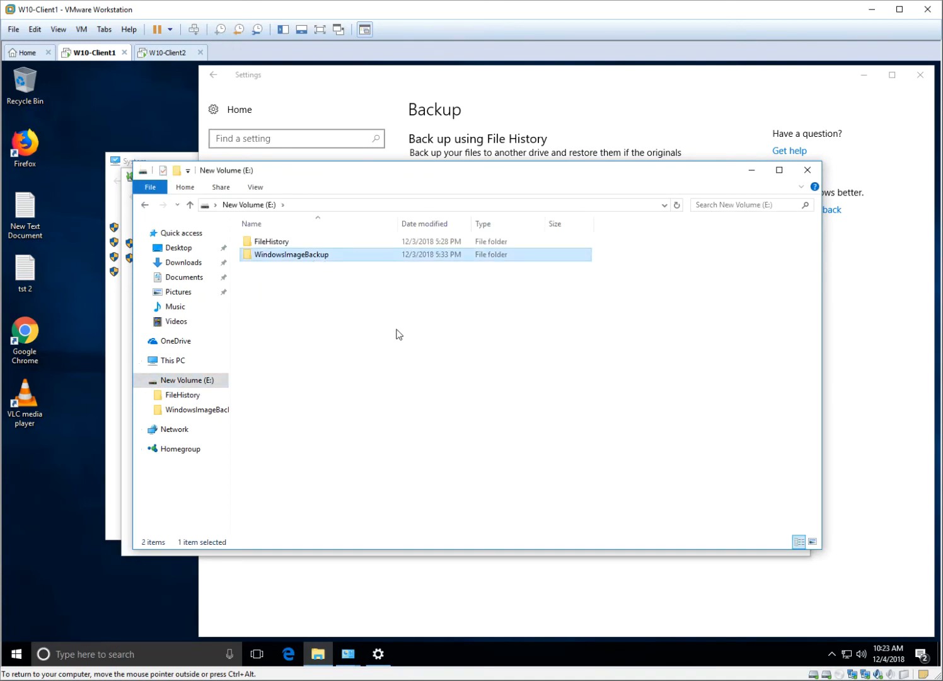
double_click(317, 255)
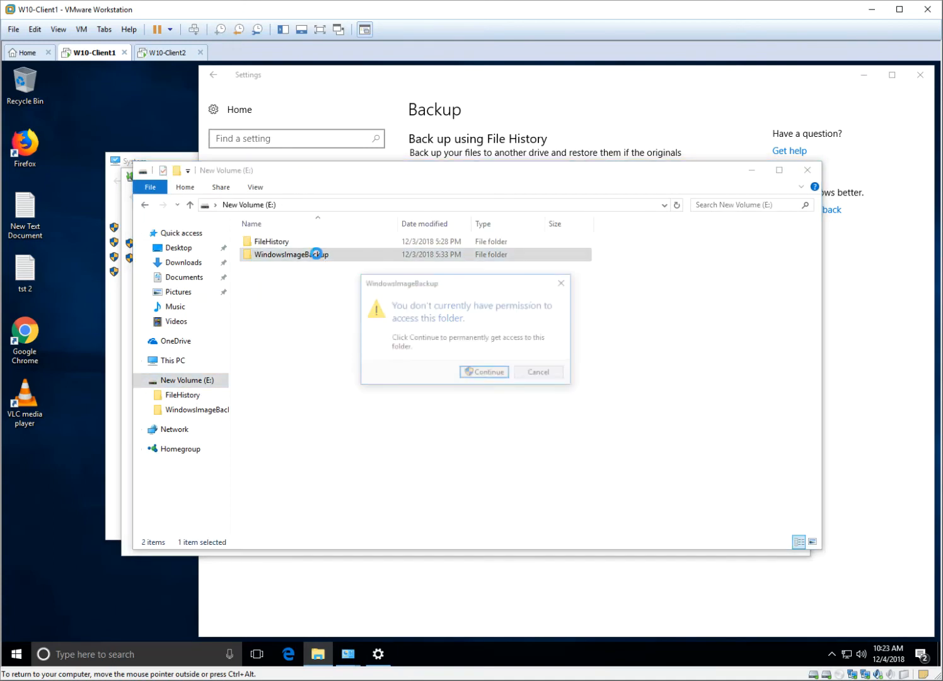
left_click(545, 373)
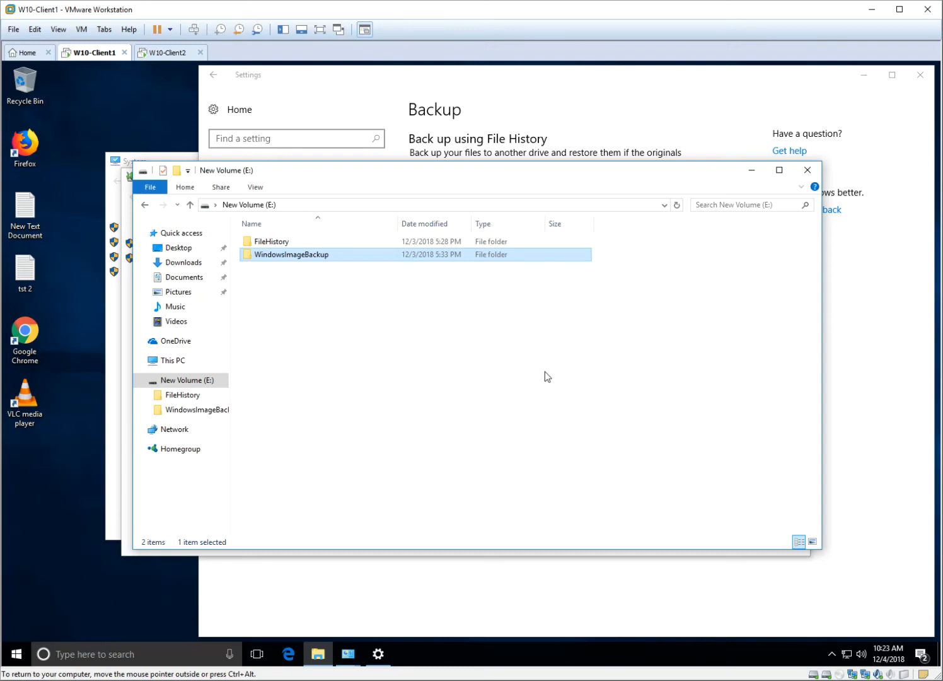
Return to Backup and Restore (Windows 7), check the drive choice for creating a system repair disc, and close both windows.
left_click(463, 159)
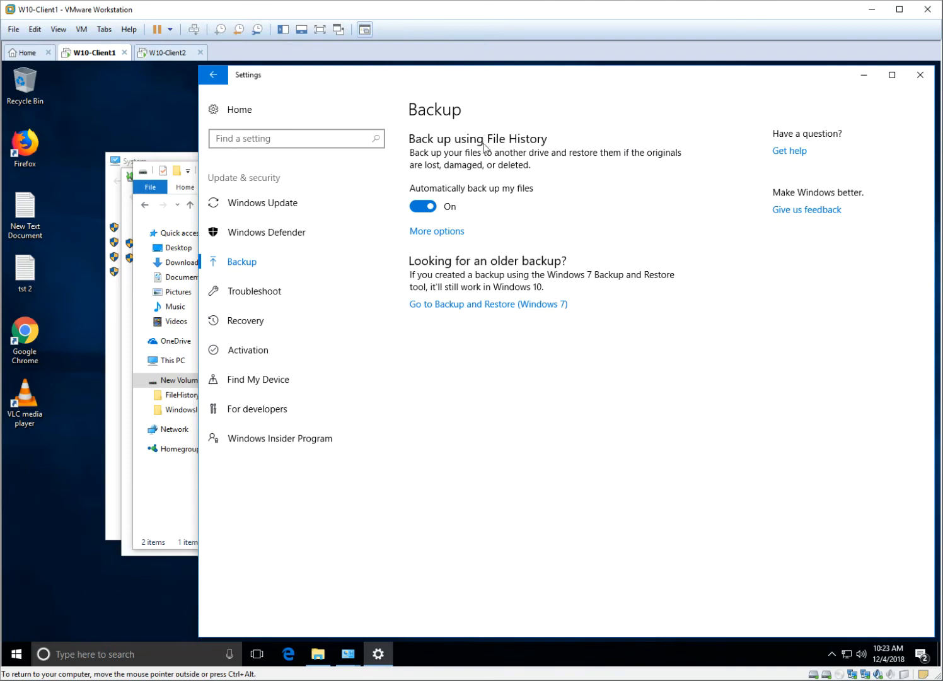
left_click(456, 306)
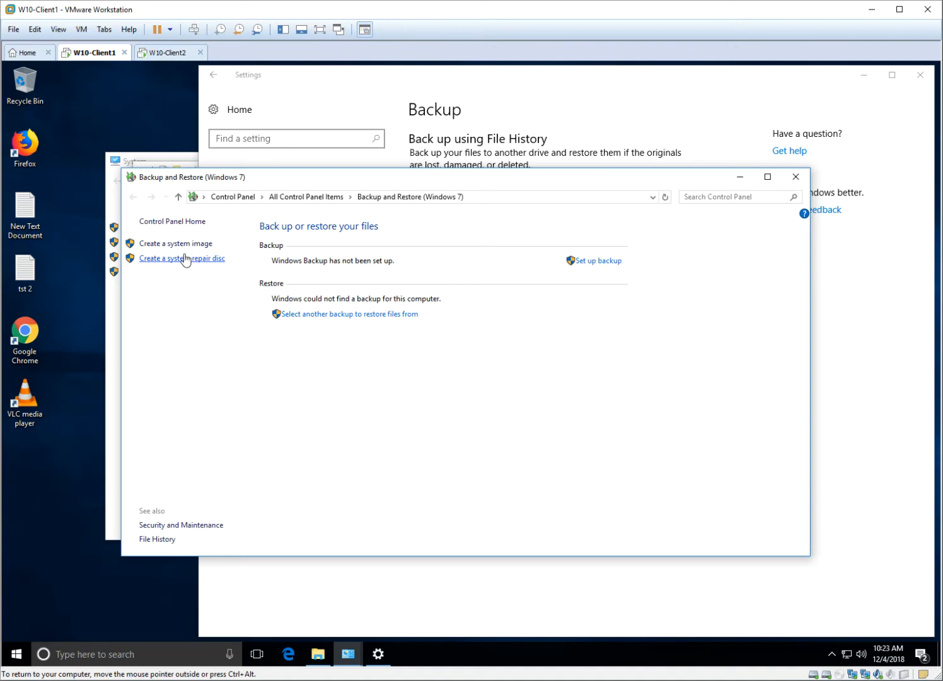
left_click(185, 258)
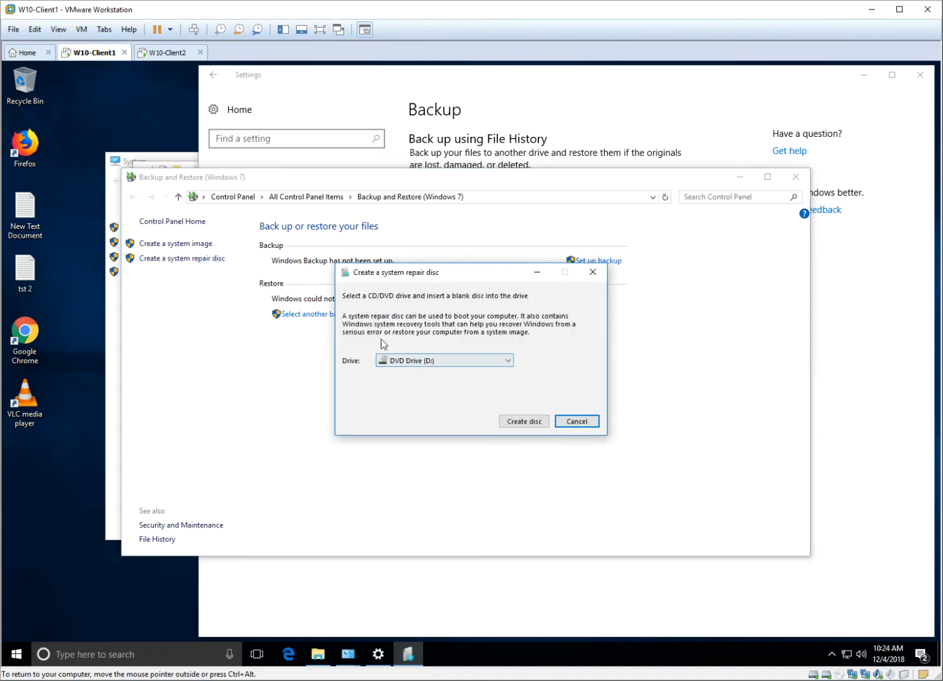
left_click(504, 363)
left_click(503, 364)
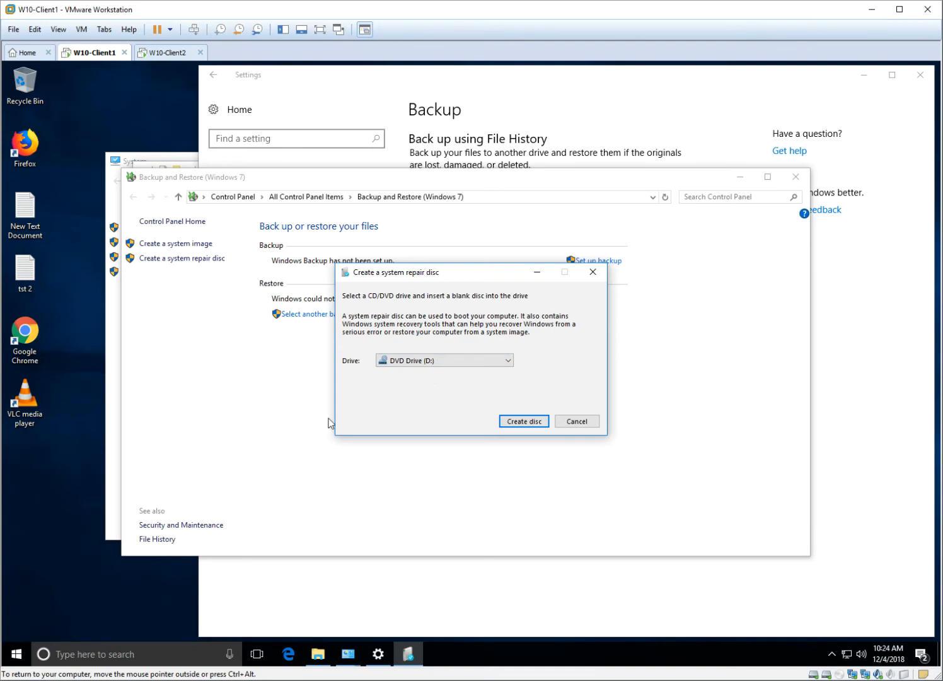
left_click(592, 272)
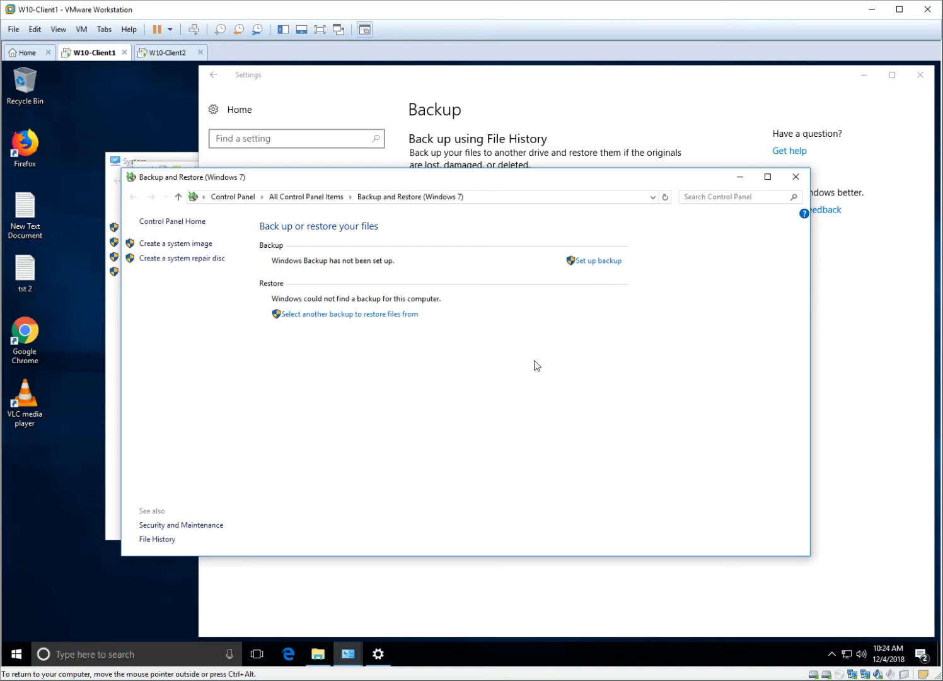
left_click(796, 178)
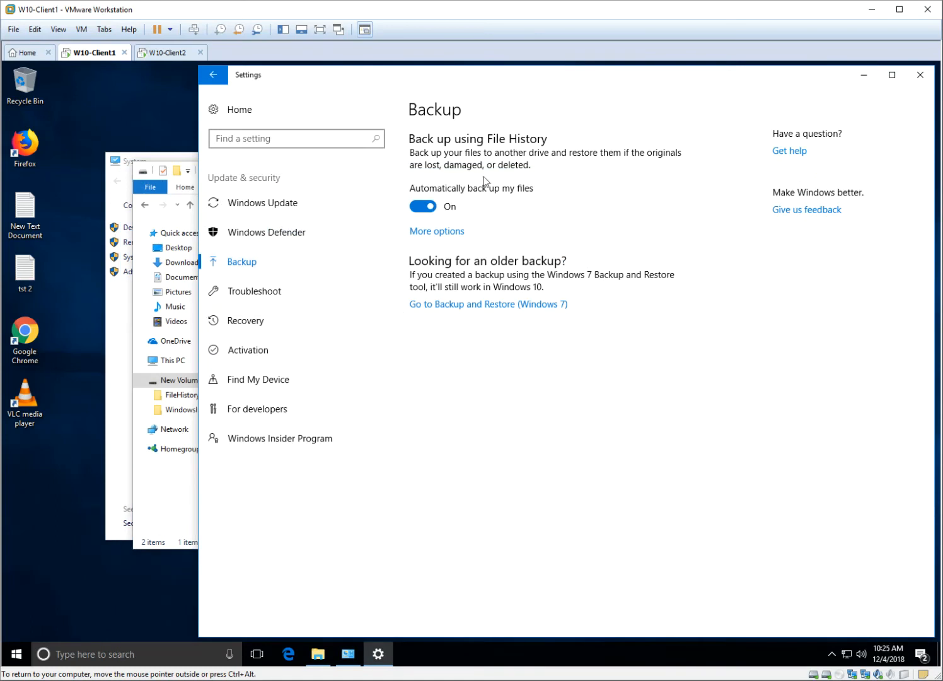
Open the File History backup options and view the available retention periods for keeping backups, leaving Forever (default) selected.
left_click(434, 235)
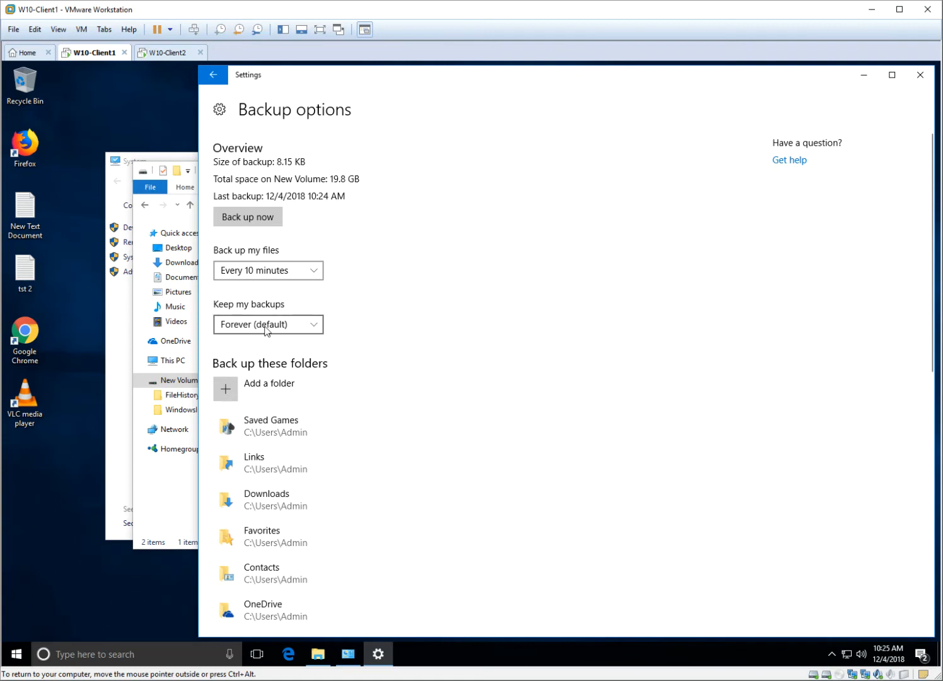
scroll(497, 330, "down", 3)
scroll(497, 330, "up", 3)
left_click(285, 325)
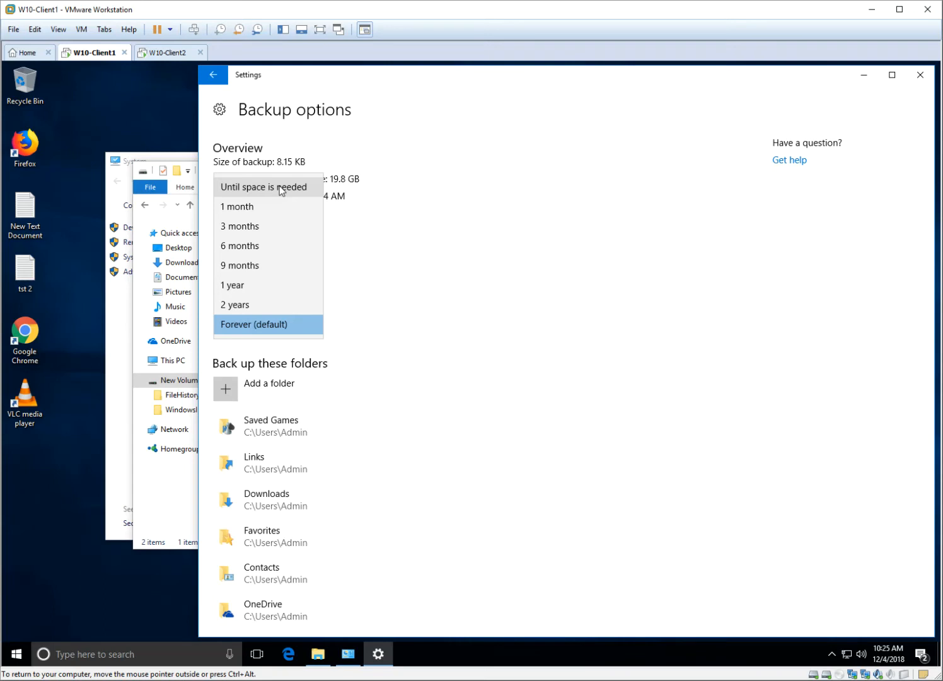
left_click(432, 327)
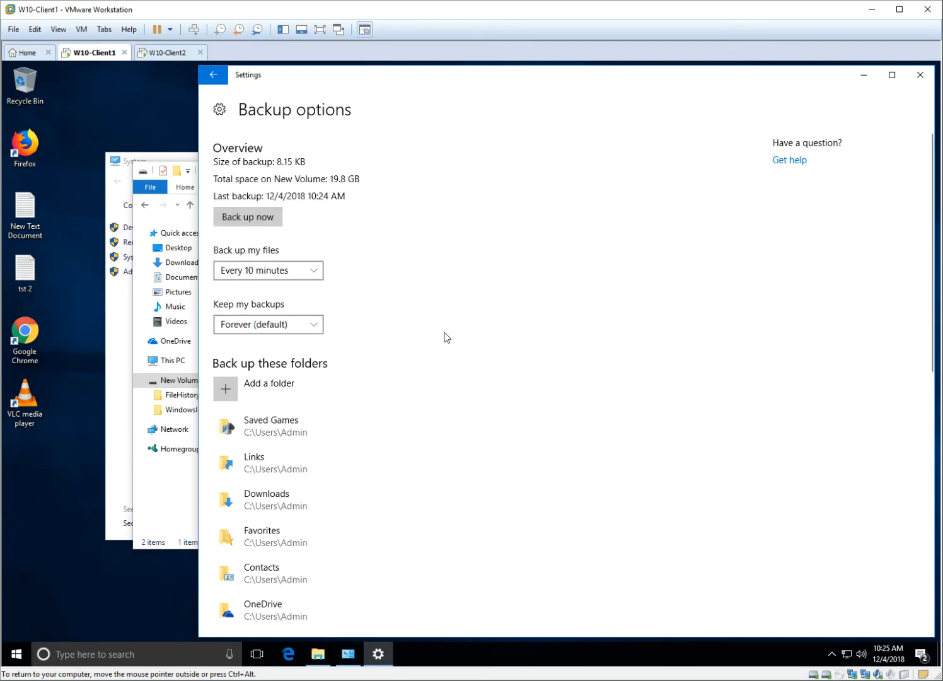
Review the list of backed-up folders, the folder exclusions and the option to back up to a different drive.
scroll(530, 314, "down", 4)
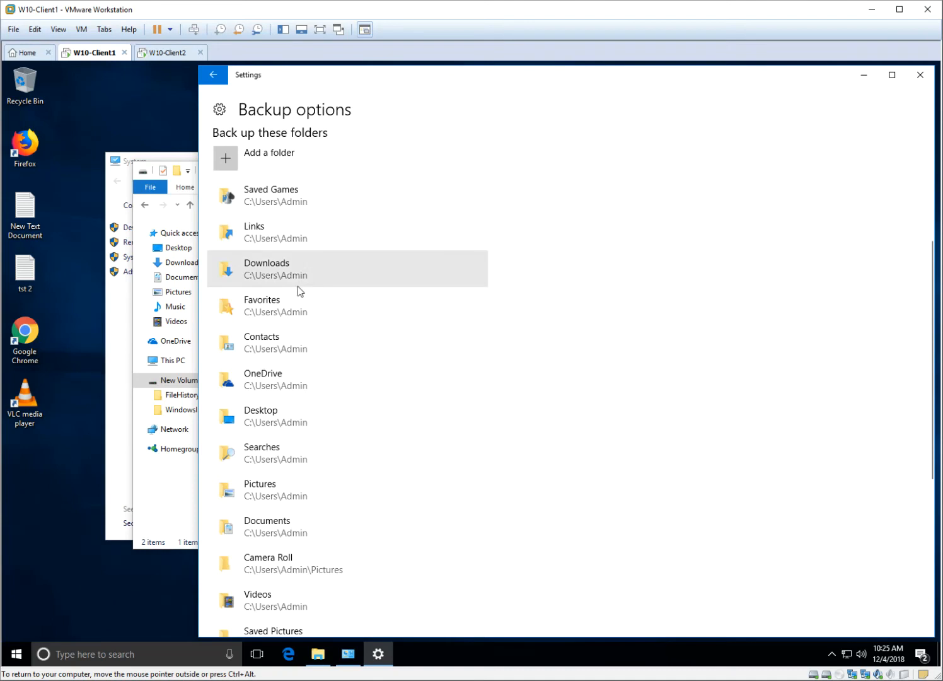
scroll(360, 366, "down", 3)
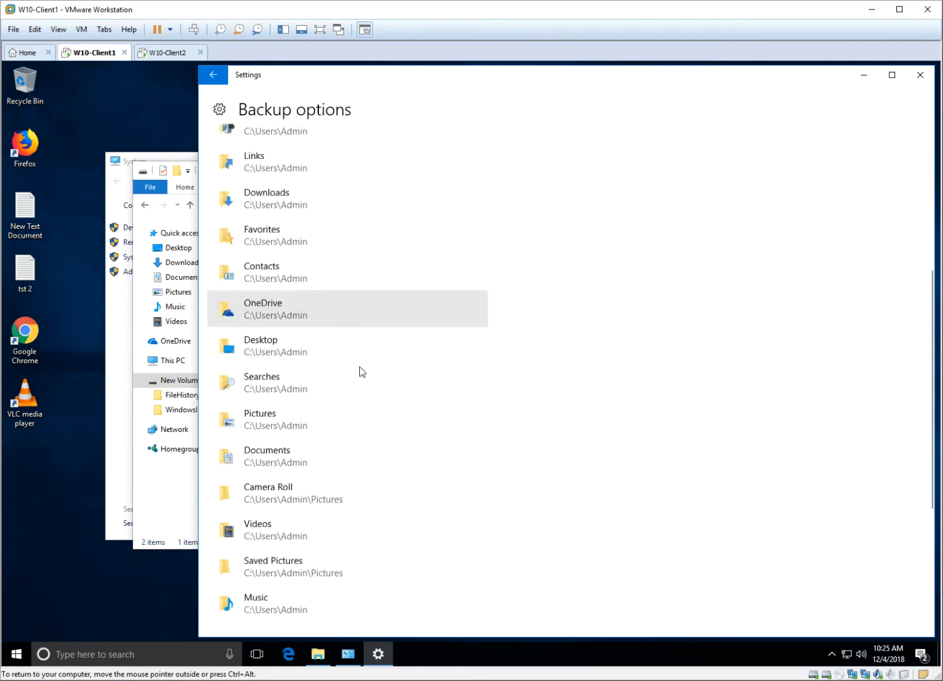
scroll(359, 367, "down", 2)
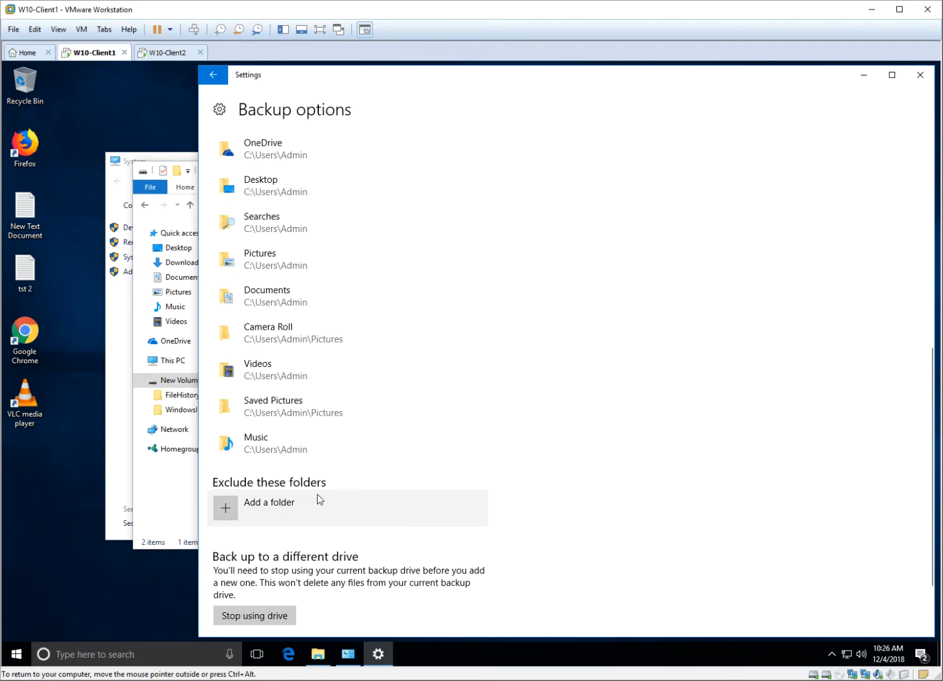
scroll(429, 425, "up", 10)
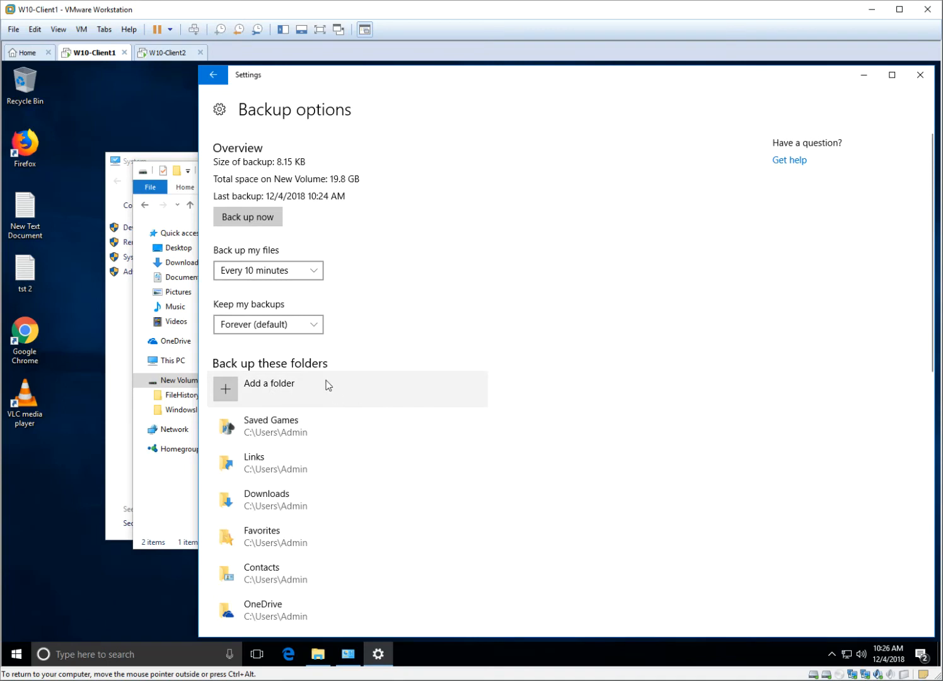
scroll(404, 346, "down", 5)
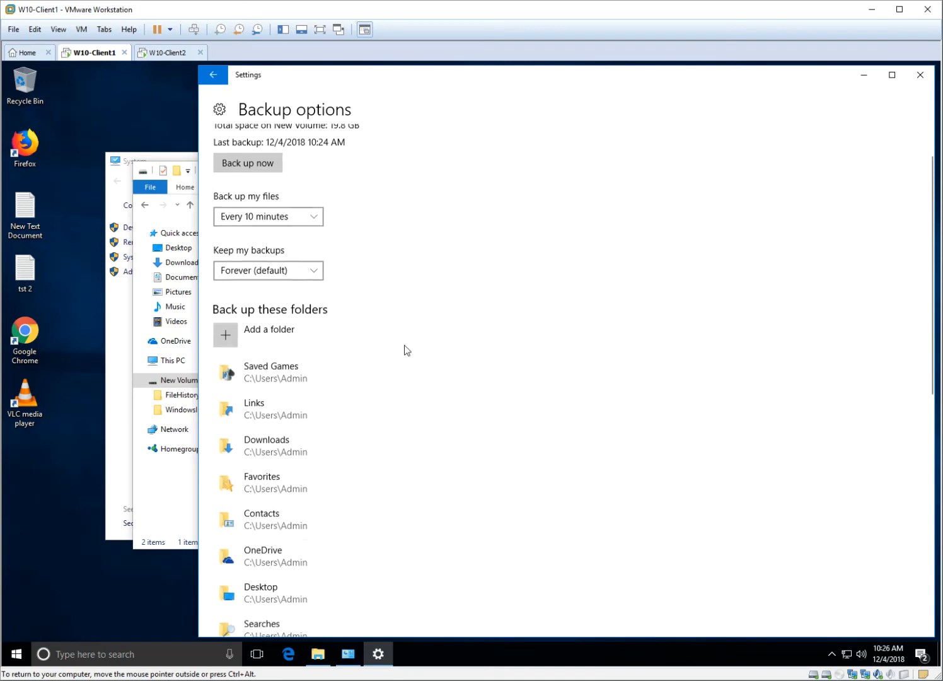
scroll(431, 370, "up", 4)
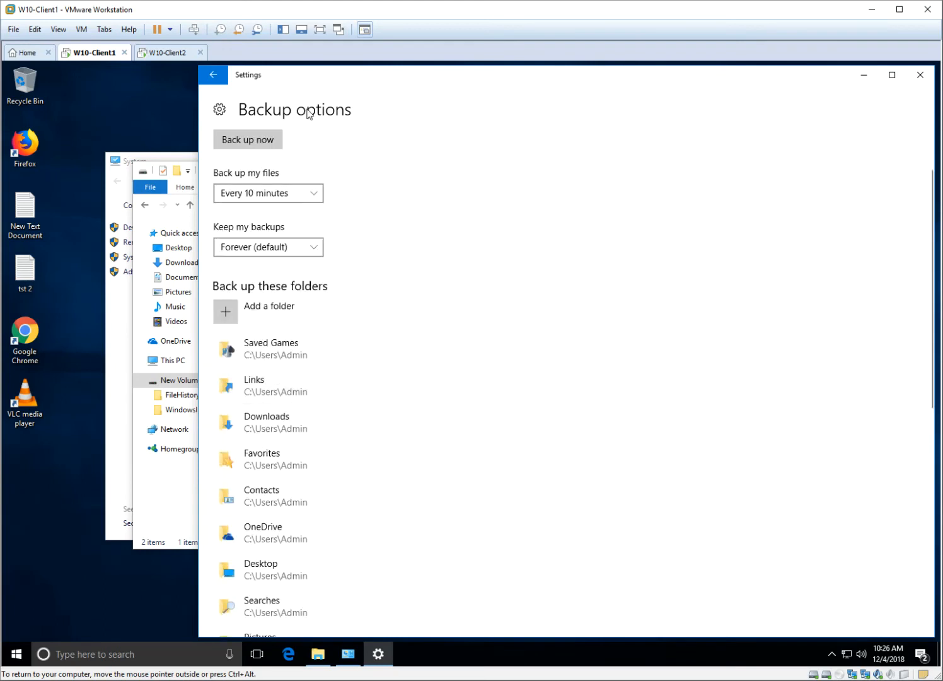
Switch to the W10-Client2 virtual machine and add a new 60 GB SCSI hard disk split into multiple files.
left_click(162, 56)
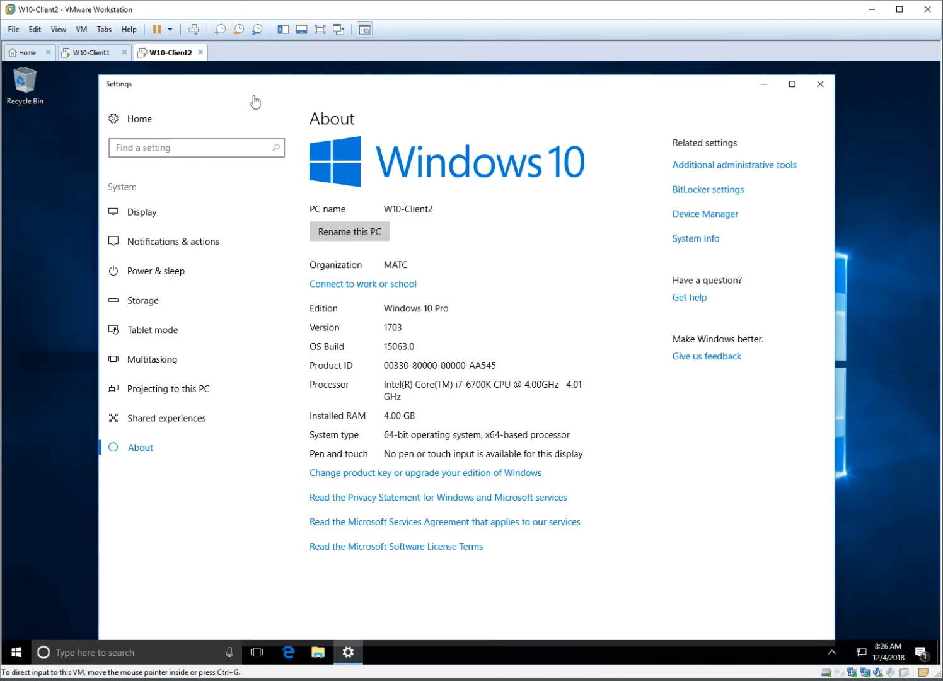
left_click(83, 29)
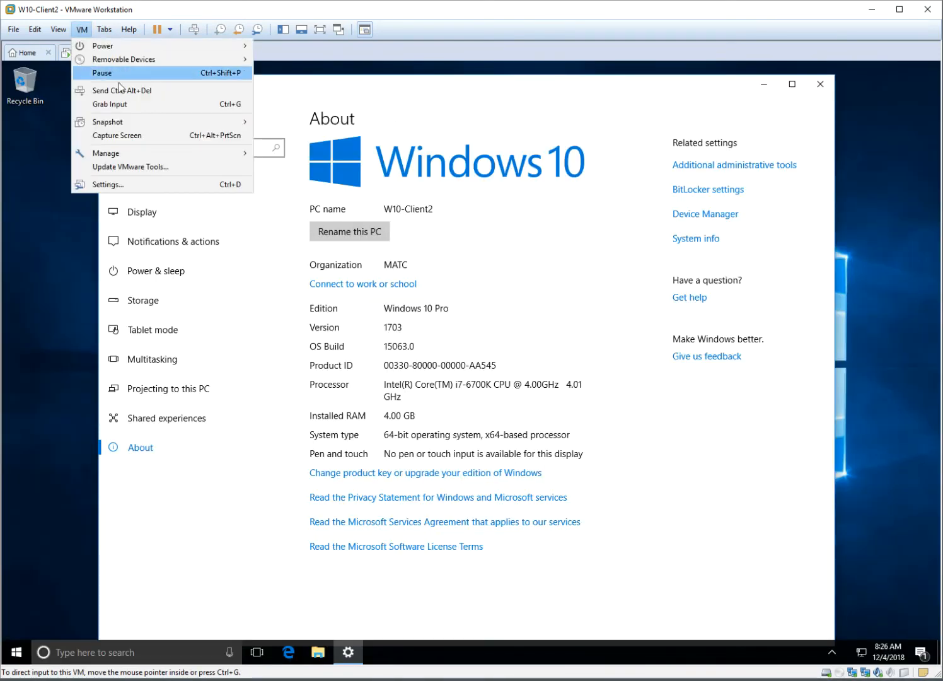
left_click(106, 184)
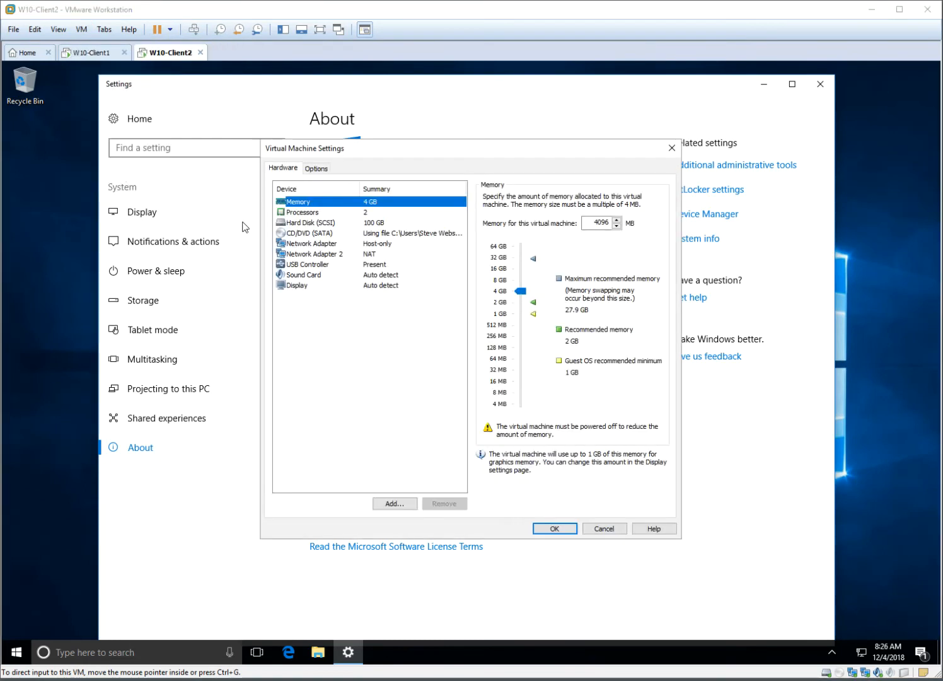
left_click(317, 224)
left_click(393, 503)
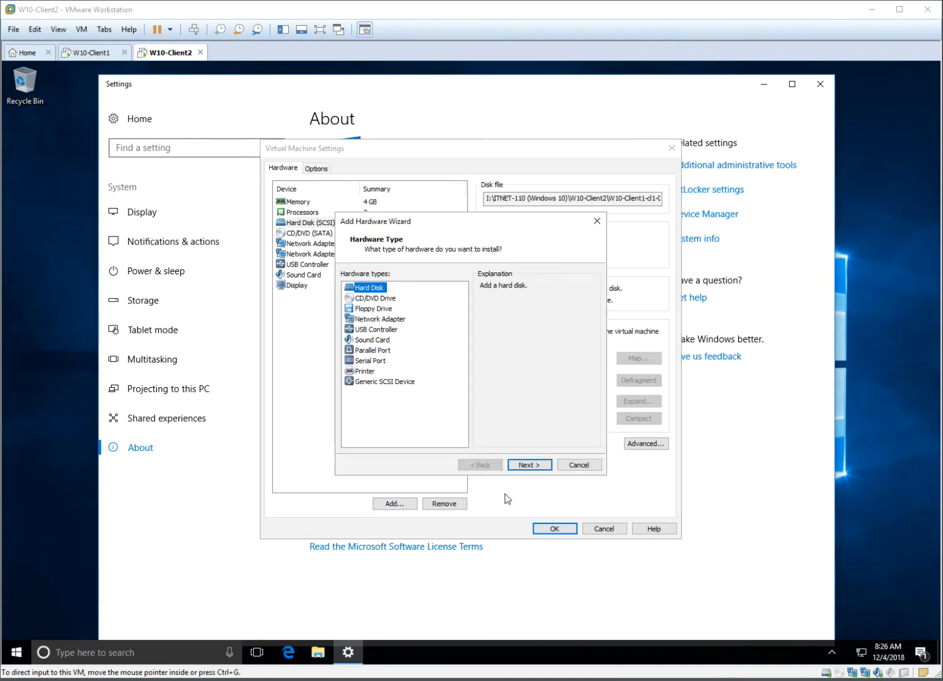
left_click(537, 470)
left_click(533, 466)
left_click(533, 466)
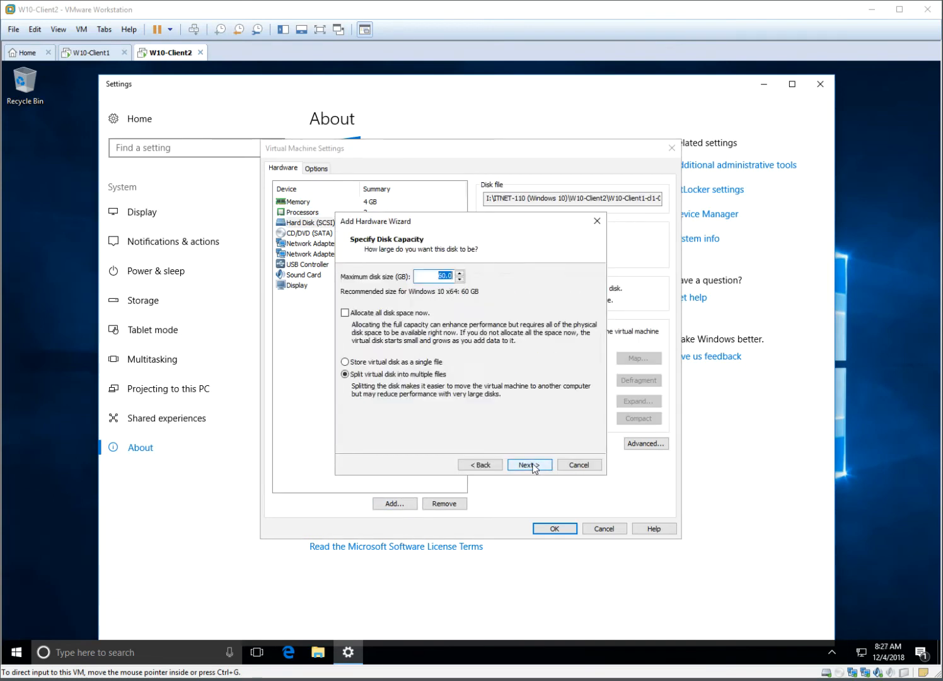
left_click(534, 467)
left_click(533, 468)
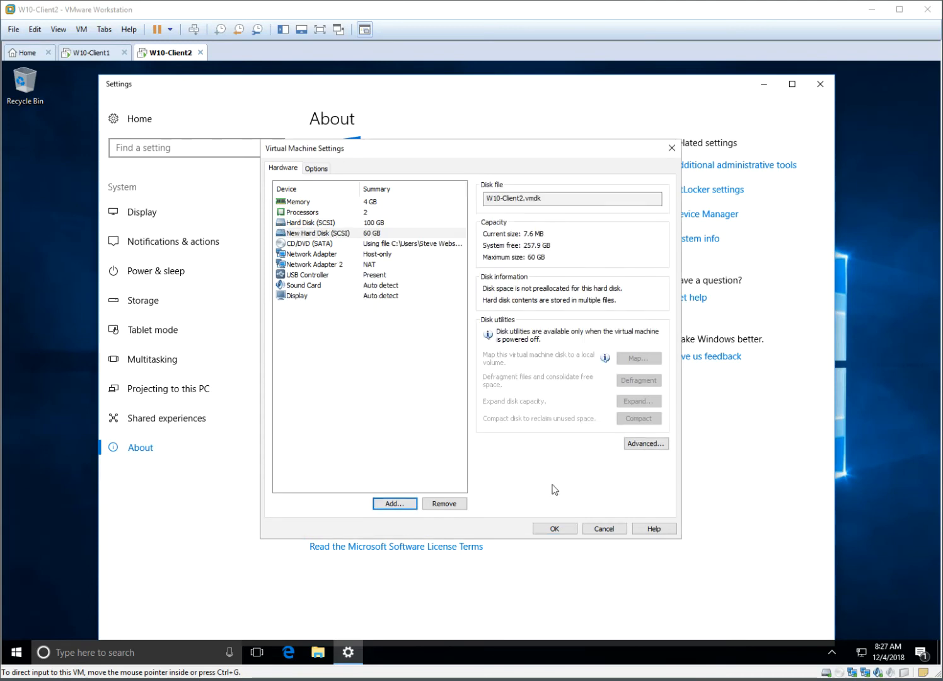
left_click(563, 529)
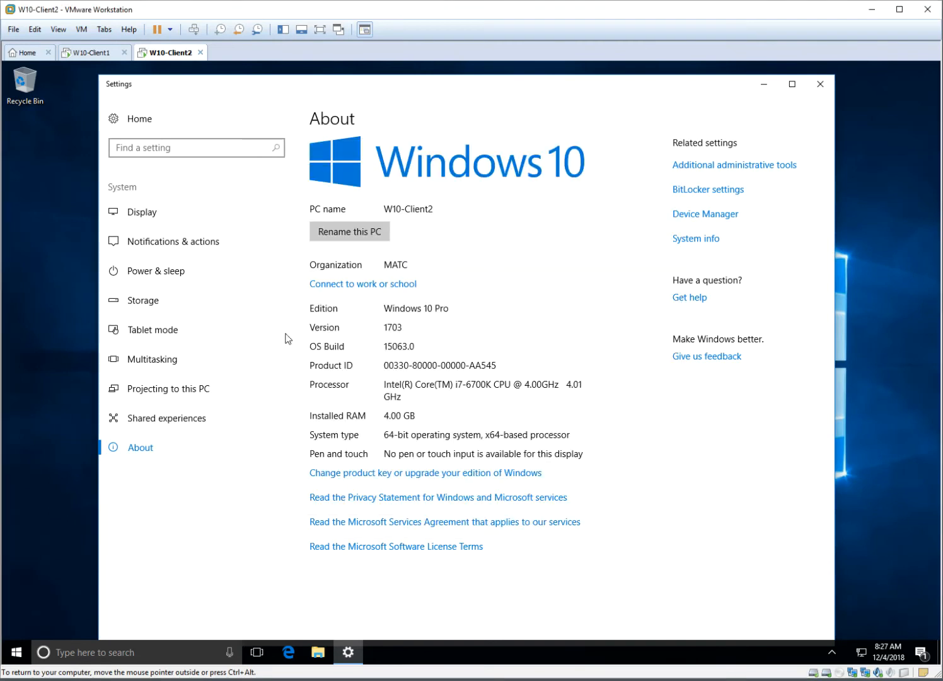
Open Disk Management in W10-Client2 and initialize Disk 1 with the GPT (GUID Partition Table) style.
right_click(17, 652)
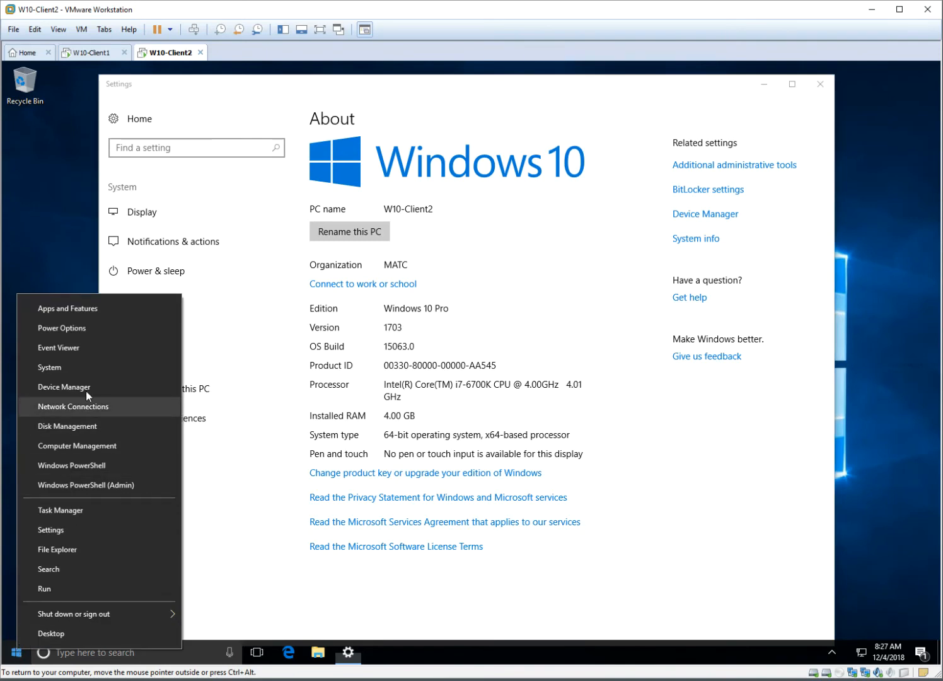
left_click(82, 434)
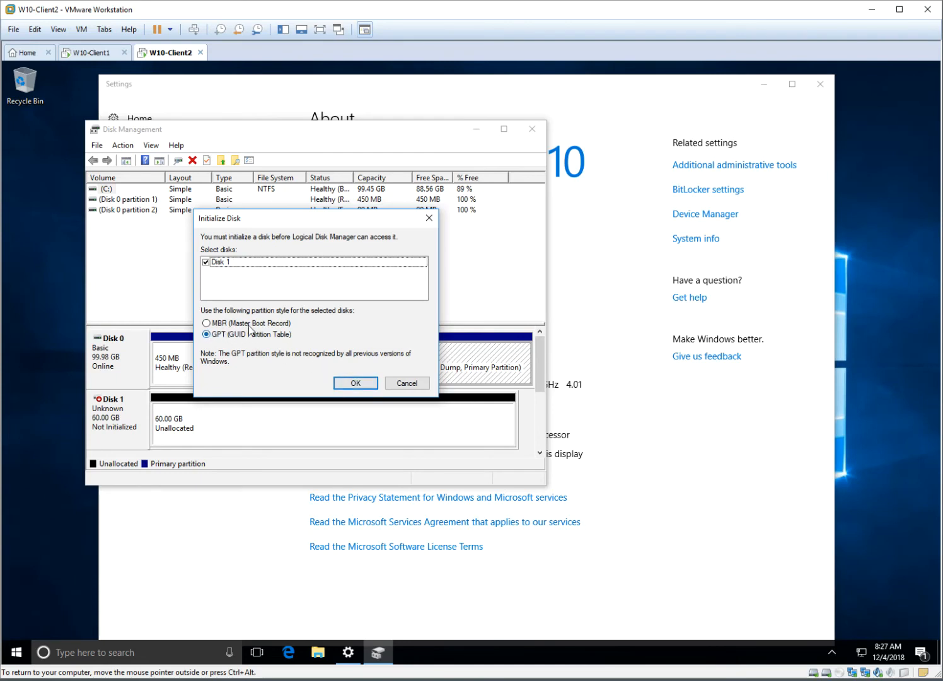
left_click(360, 384)
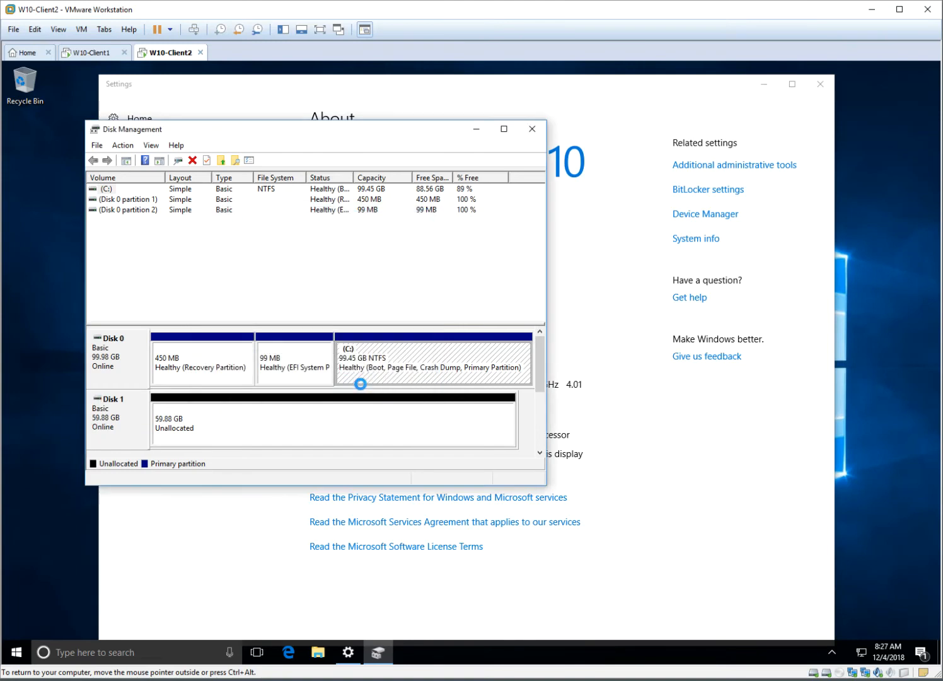
Start a new simple volume on Disk 1's unallocated space, using the full size and drive letter E.
right_click(210, 420)
left_click(253, 427)
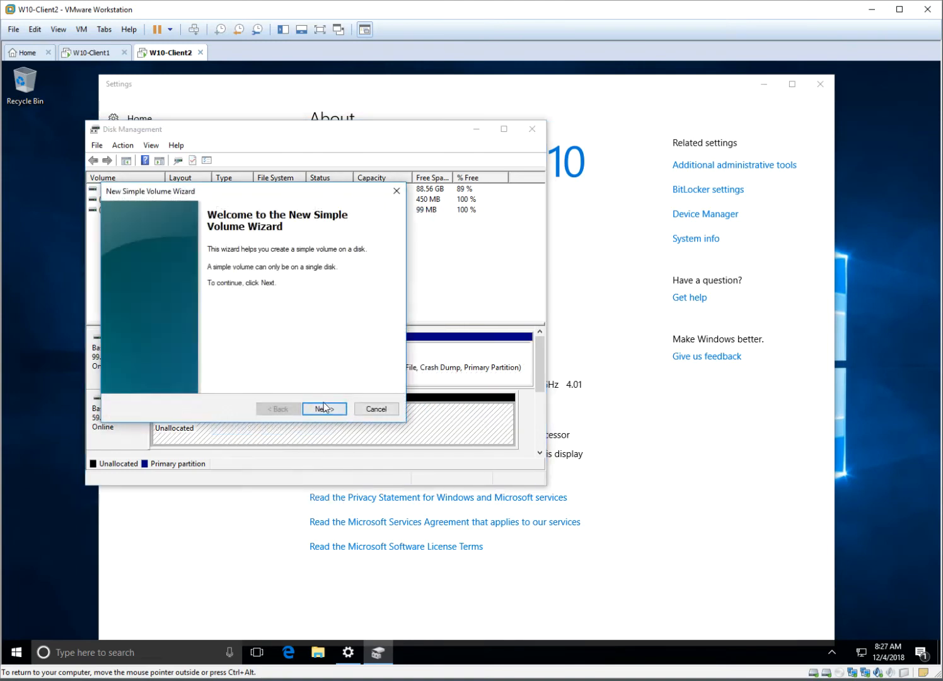
left_click(325, 405)
left_click(325, 410)
left_click(324, 410)
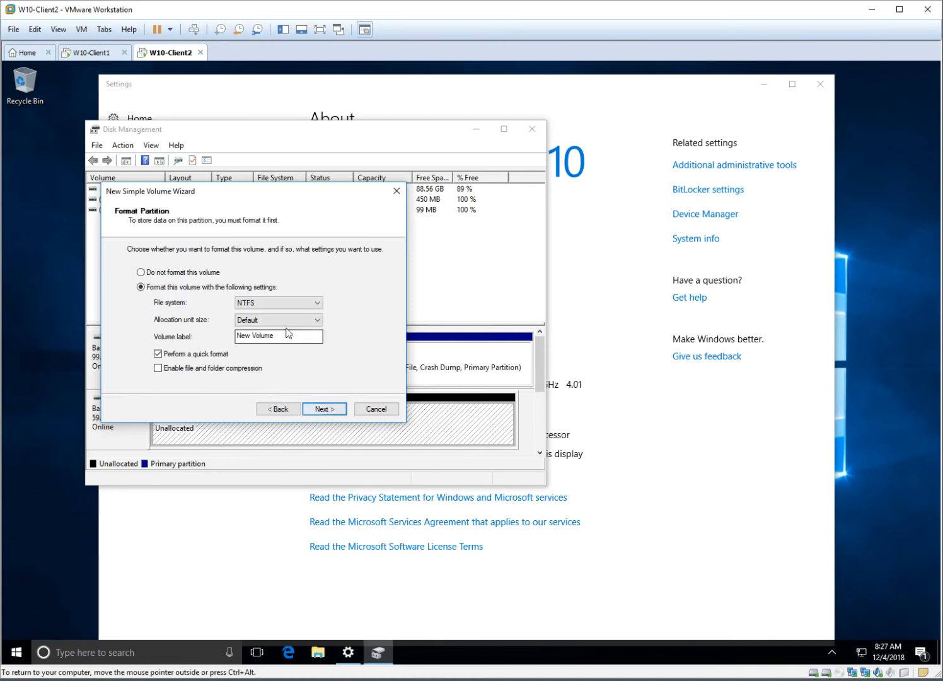
left_click(277, 409)
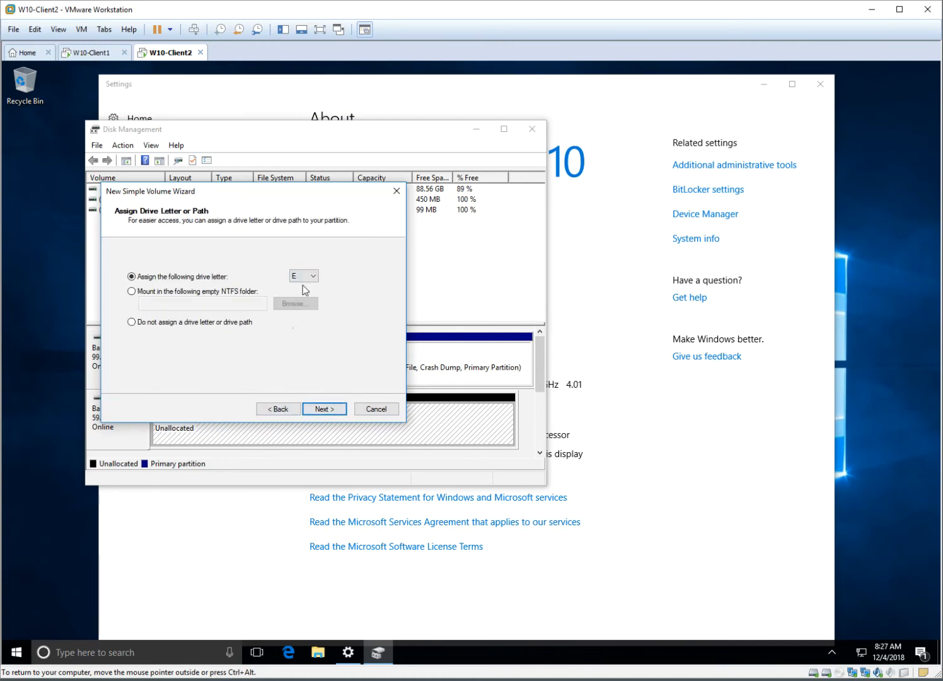
left_click(324, 409)
Label the volume Feders Backup, create it with a quick NTFS format, and close Disk Management.
double_click(283, 339)
left_click(283, 340)
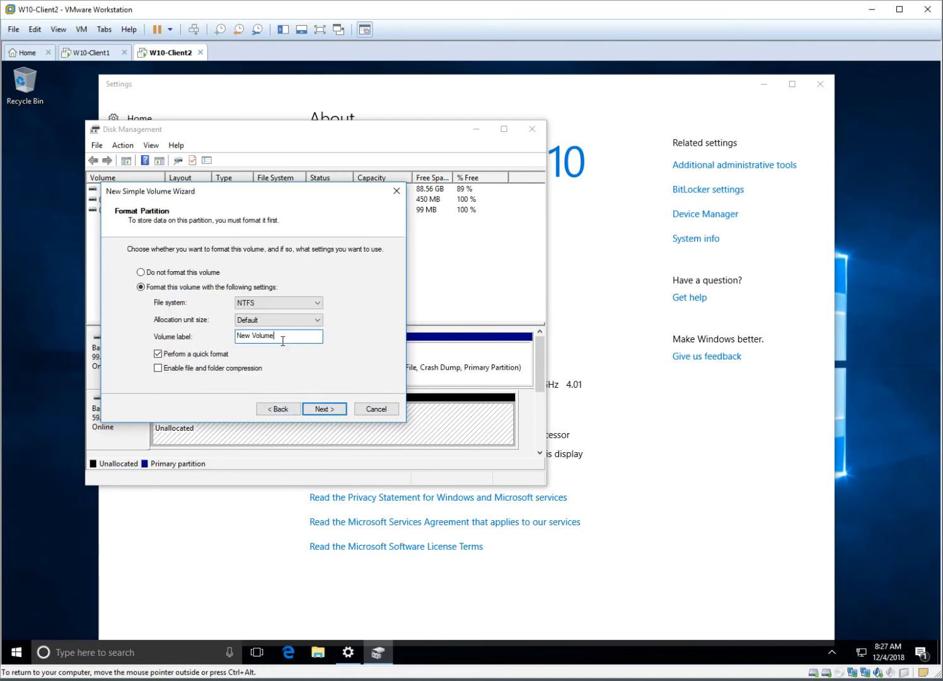
left_click_drag(275, 336, 202, 323)
type("Fedderdeckup")
left_click(325, 410)
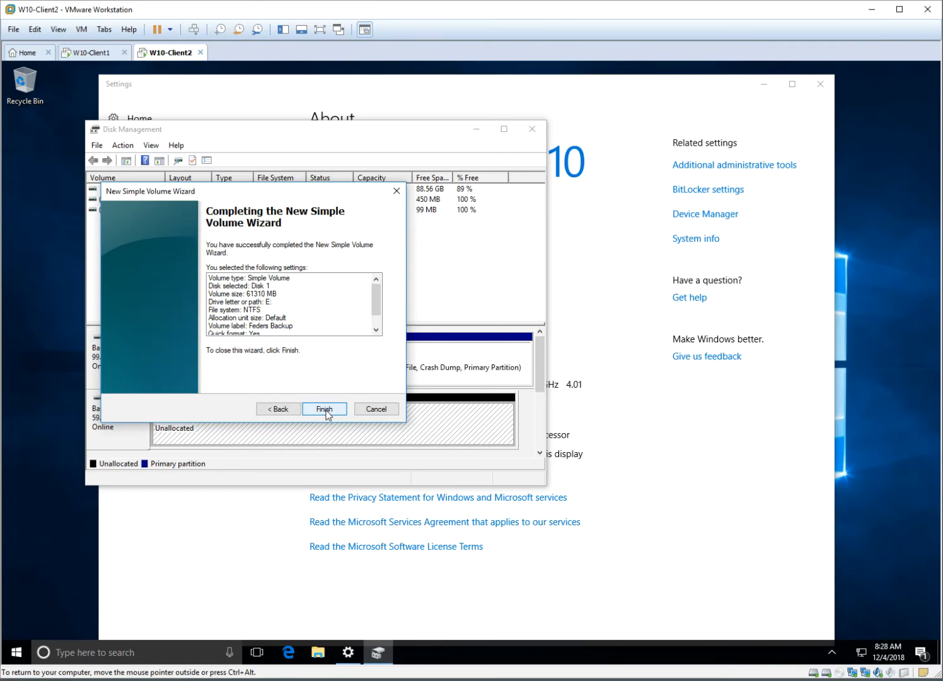
left_click(324, 409)
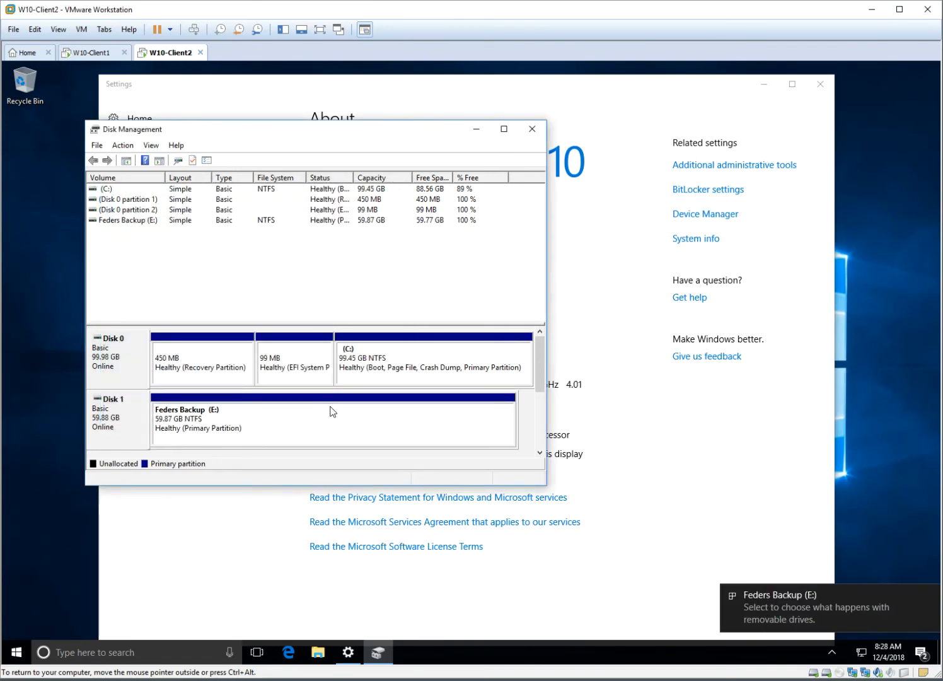
left_click(930, 596)
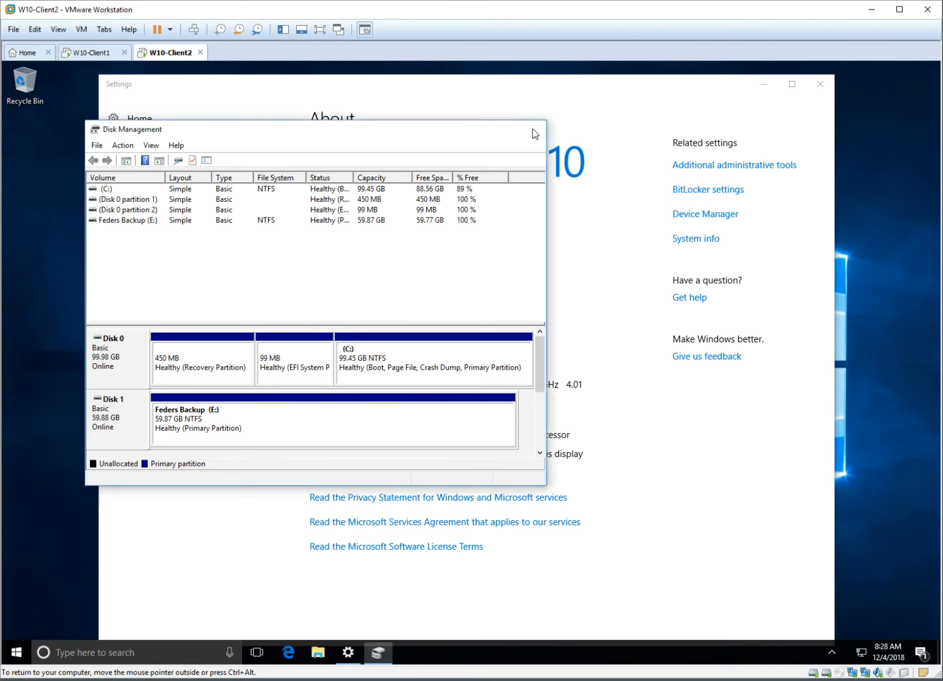
left_click(533, 129)
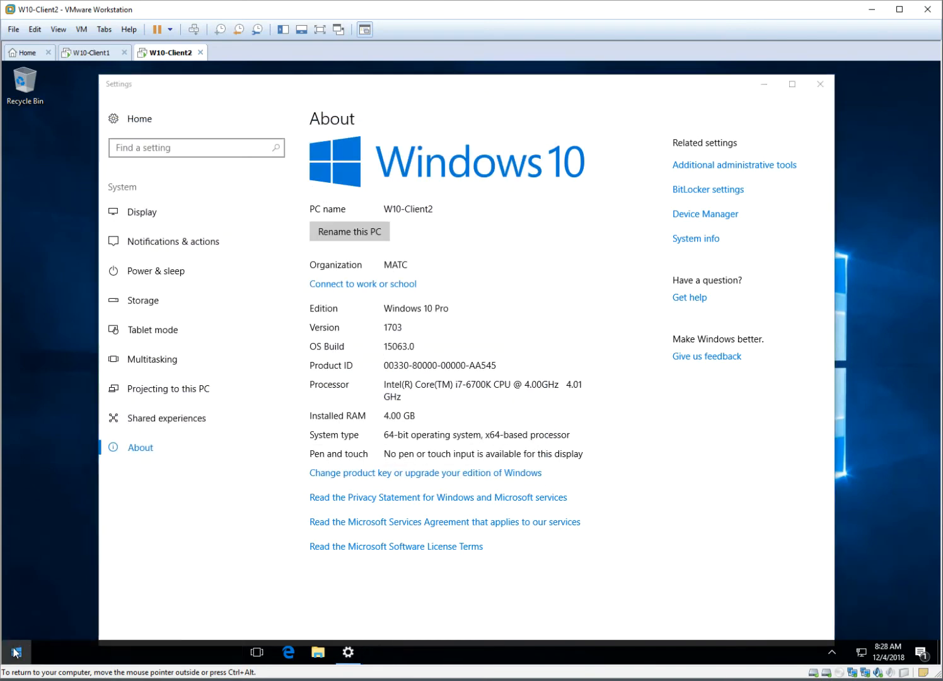
Reopen Windows Settings, go to Backup under Update & security, and add Feders Backup (E:) as the File History drive.
left_click(15, 652)
left_click(13, 599)
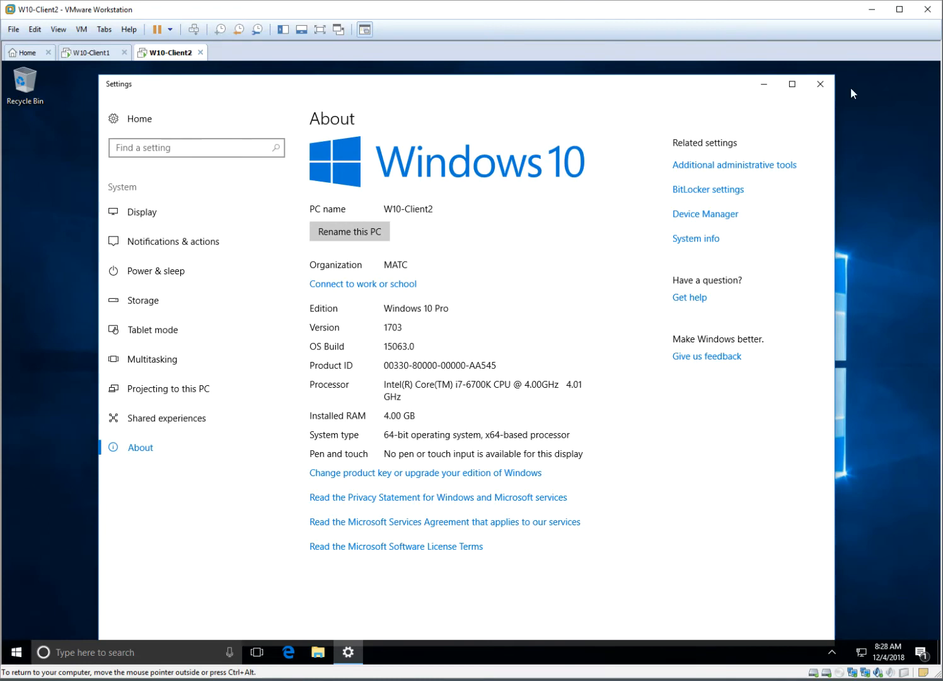
left_click(821, 84)
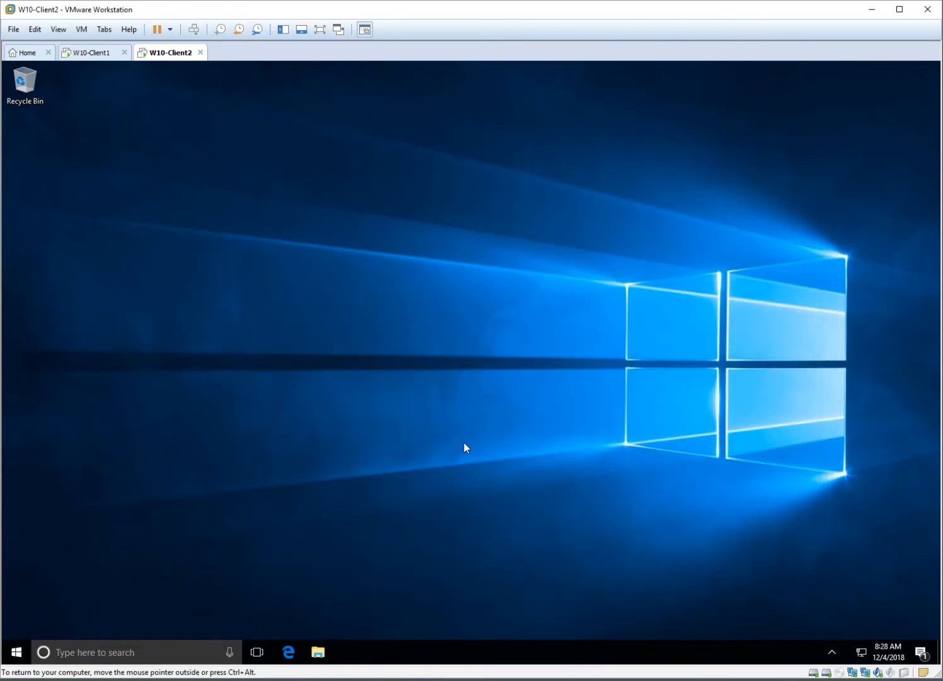
left_click(17, 650)
left_click(17, 600)
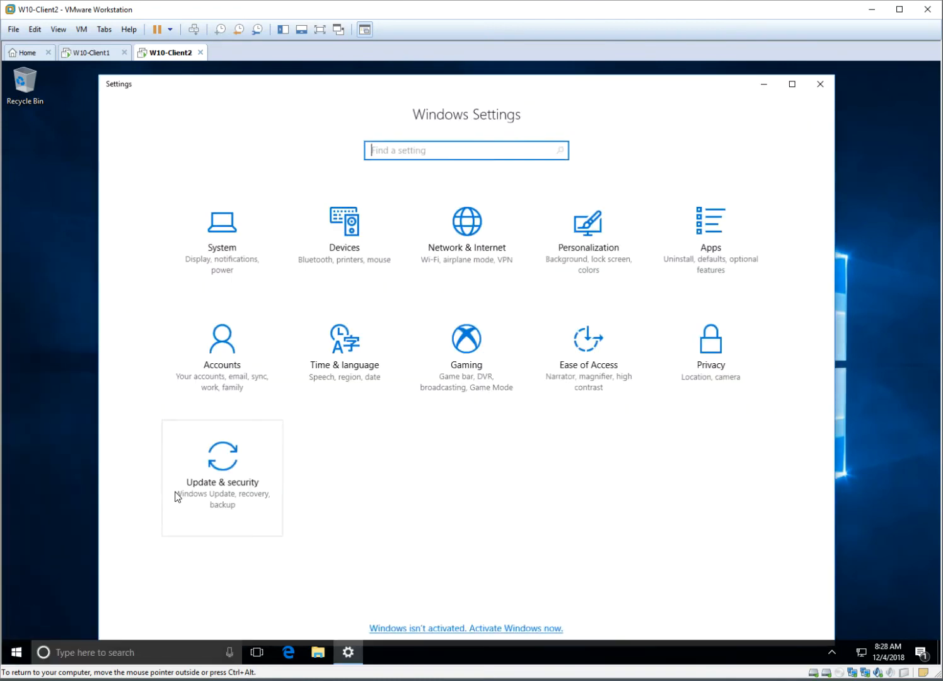
left_click(222, 464)
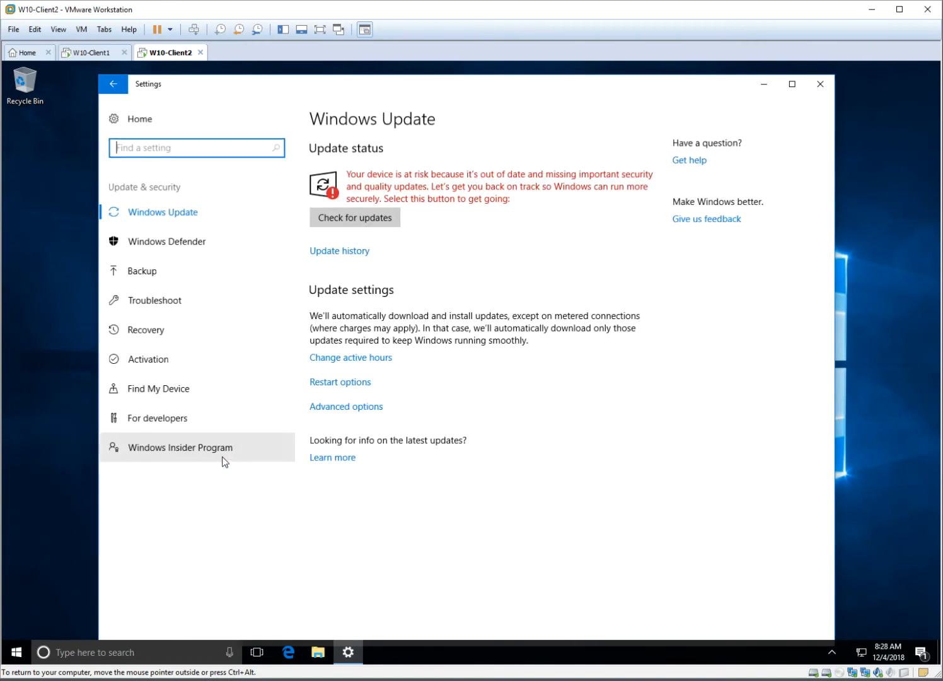
left_click(143, 276)
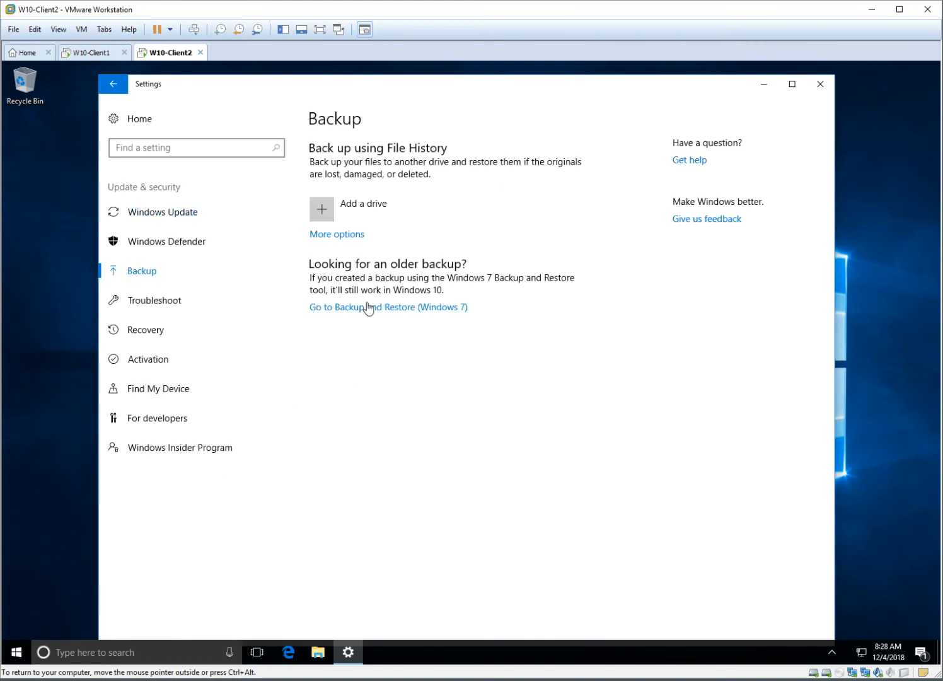
left_click(329, 218)
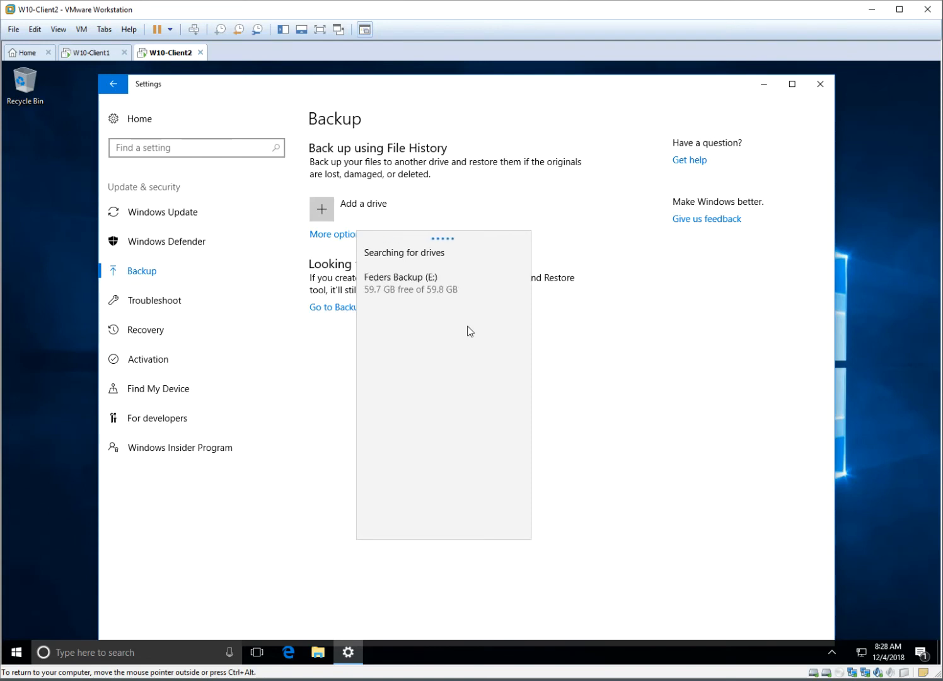
left_click(430, 298)
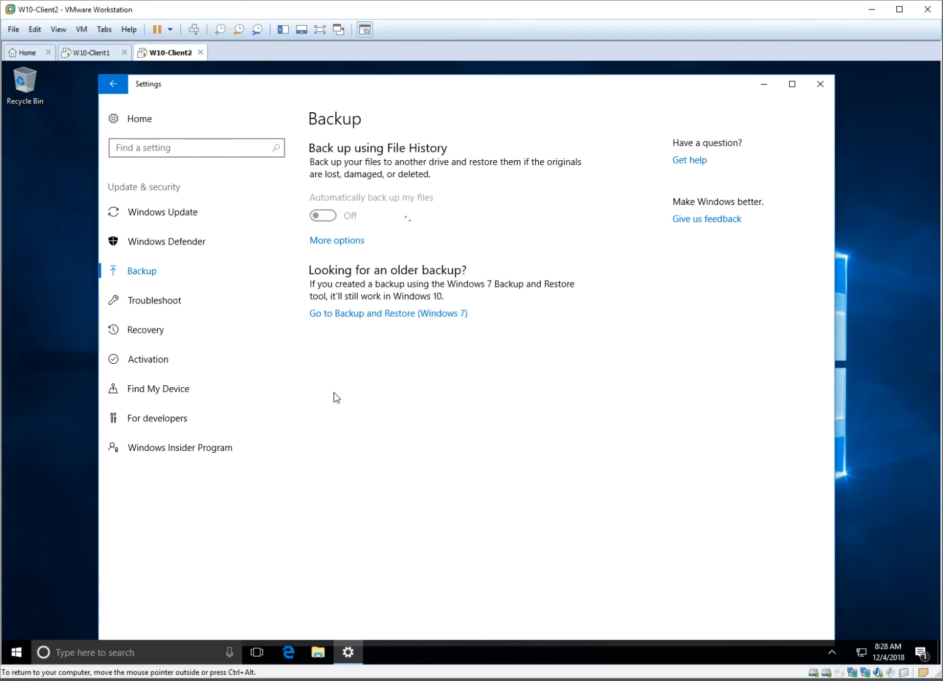
Open the File History backup options and set files to back up every 10 minutes.
left_click(357, 246)
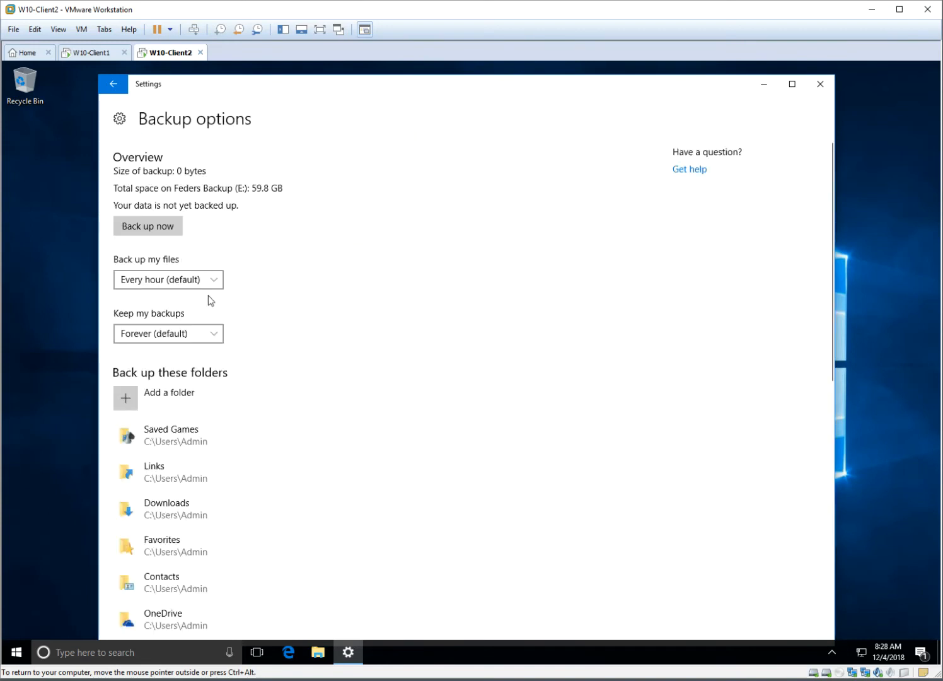
left_click(204, 280)
left_click(178, 203)
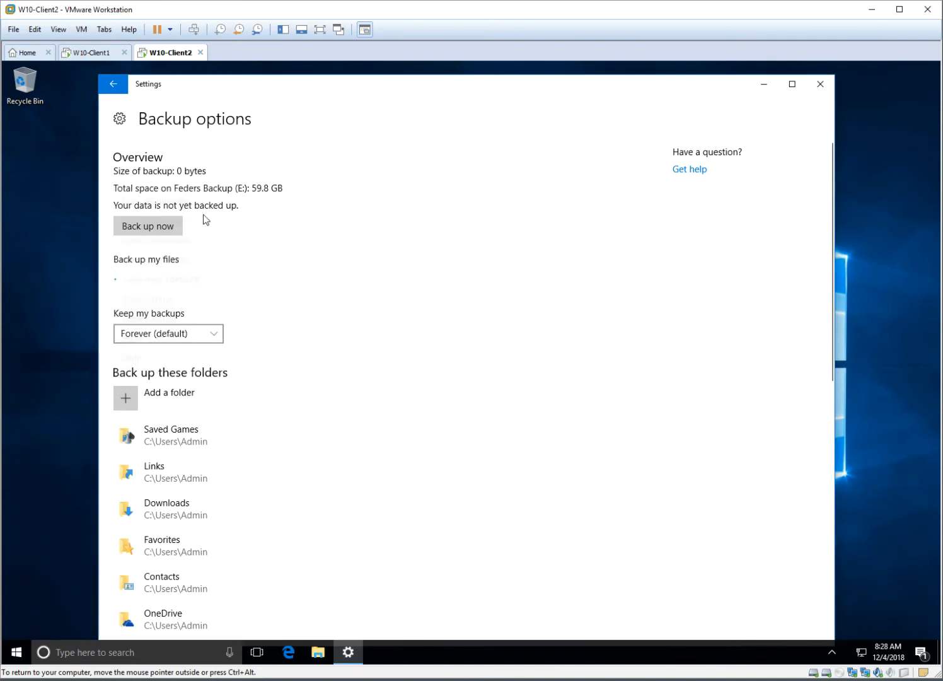
Review the list of folders that File History backs up on W10-Client2, down to the excluded folders section.
scroll(225, 388, "down", 5)
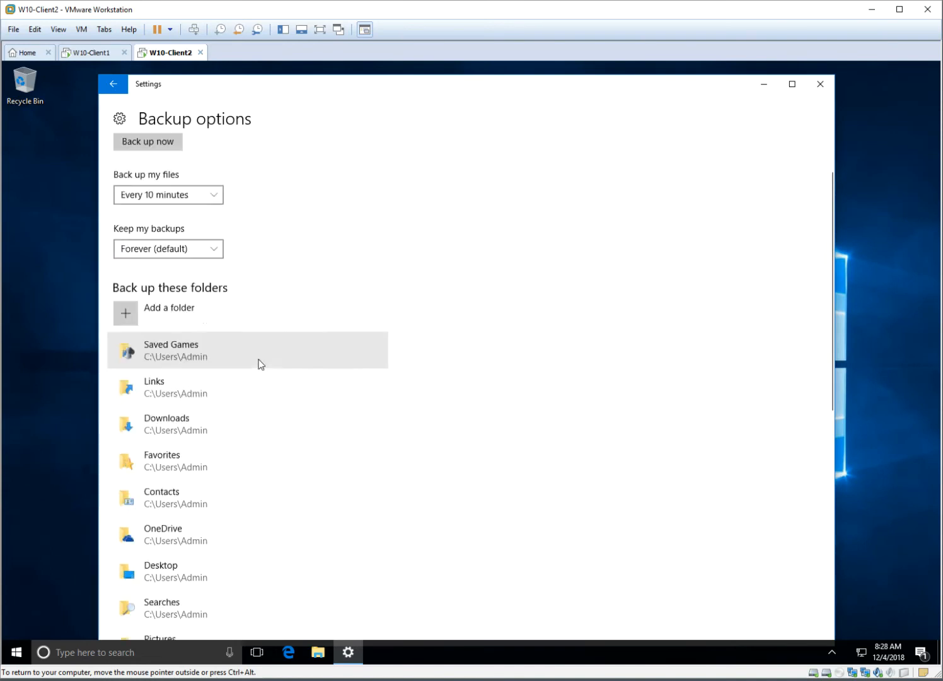
scroll(224, 499, "down", 5)
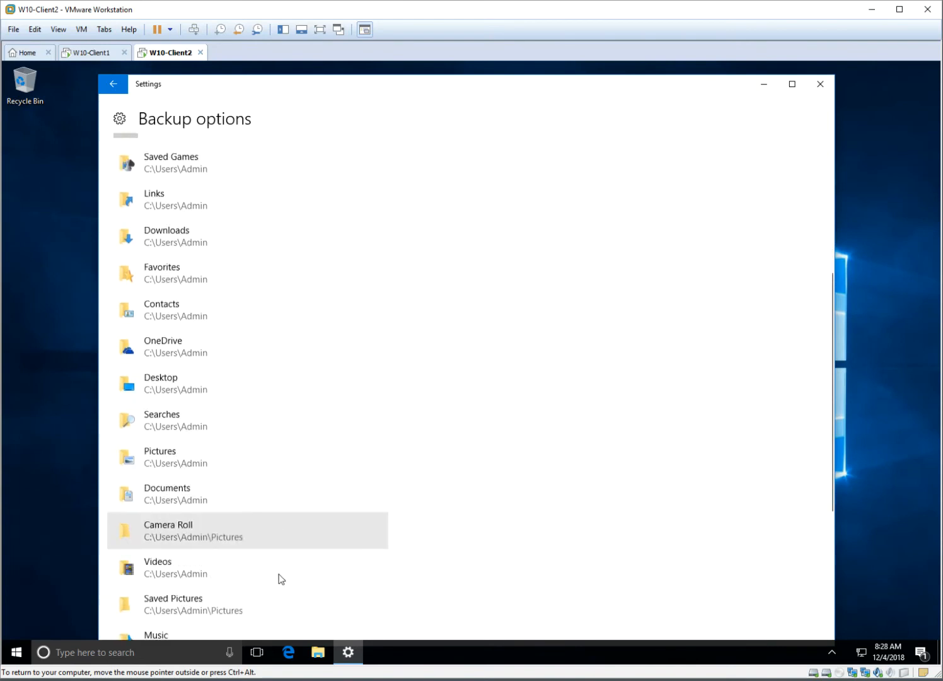
scroll(249, 517, "up", 3)
scroll(210, 308, "down", 5)
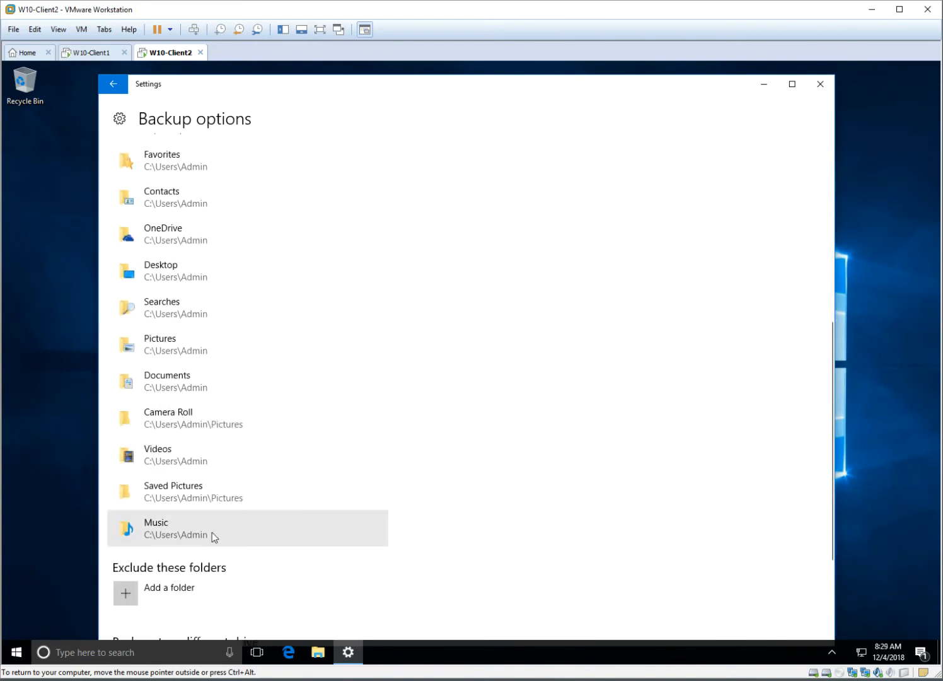
key("ctrl+alt")
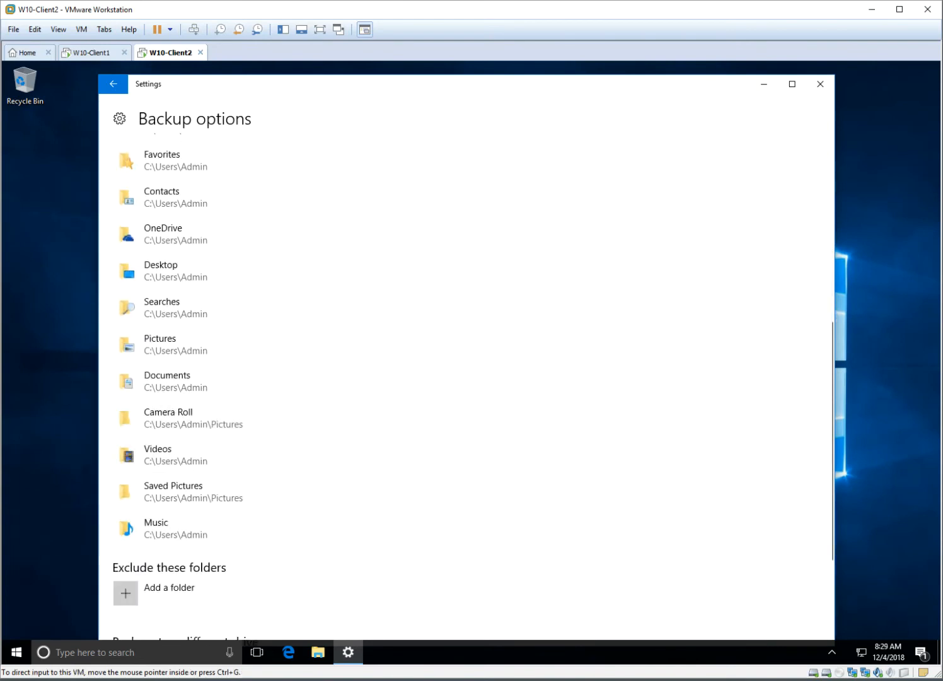
Browse to C:\Users\Admin in File Explorer to compare its folders with the backup list, and close the window.
left_click(320, 657)
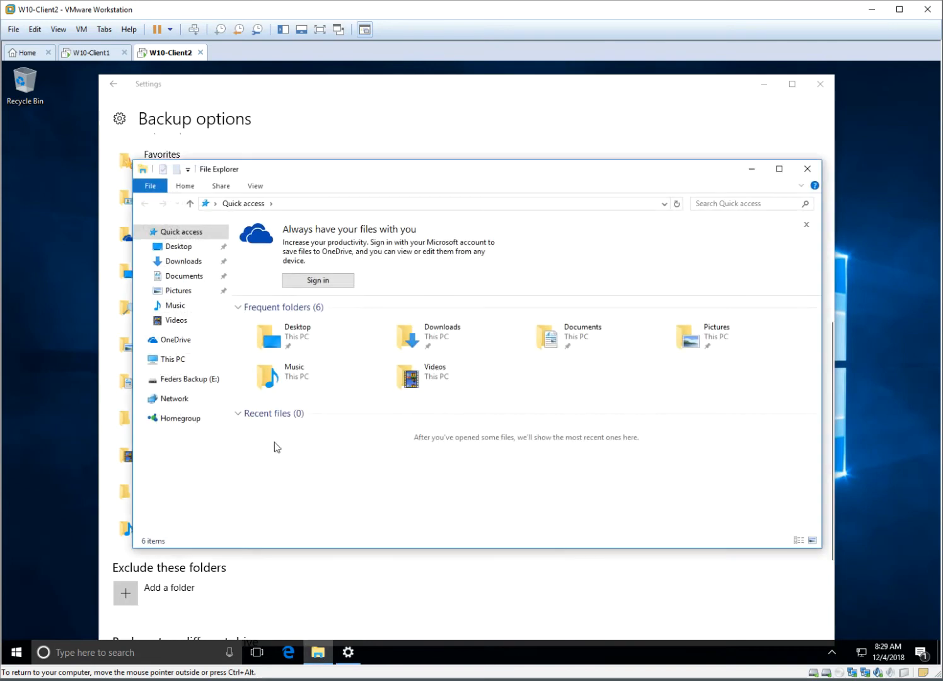
left_click(186, 358)
double_click(342, 336)
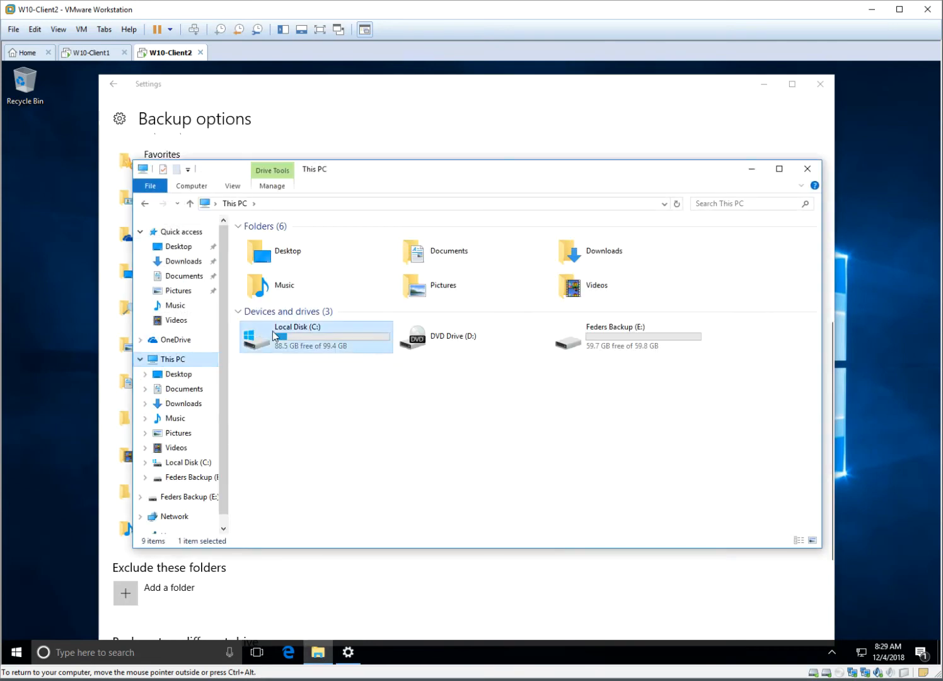
double_click(272, 279)
left_click(280, 246)
double_click(280, 245)
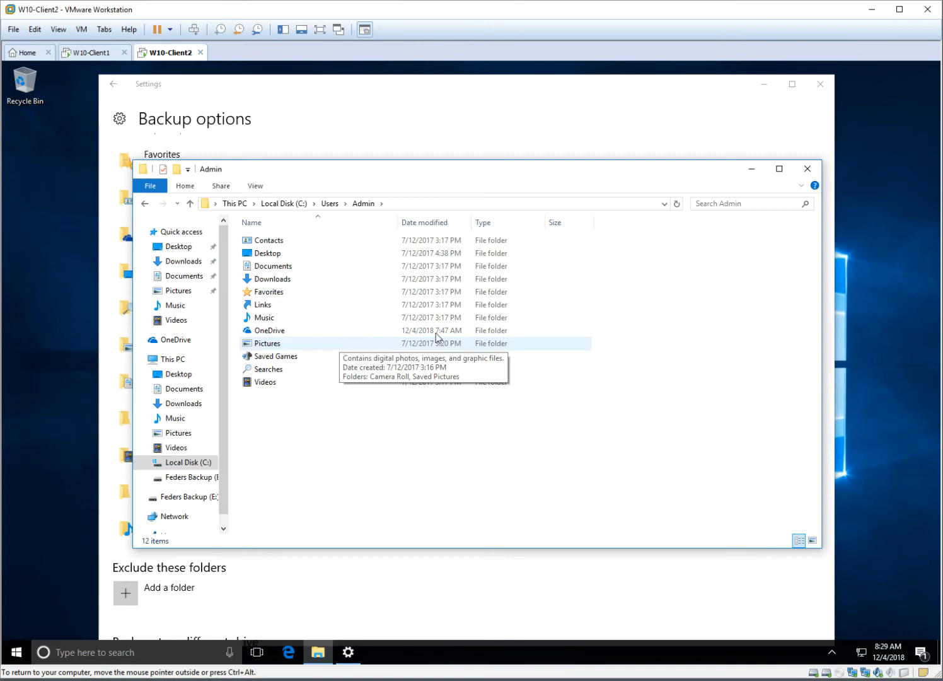
left_click(808, 169)
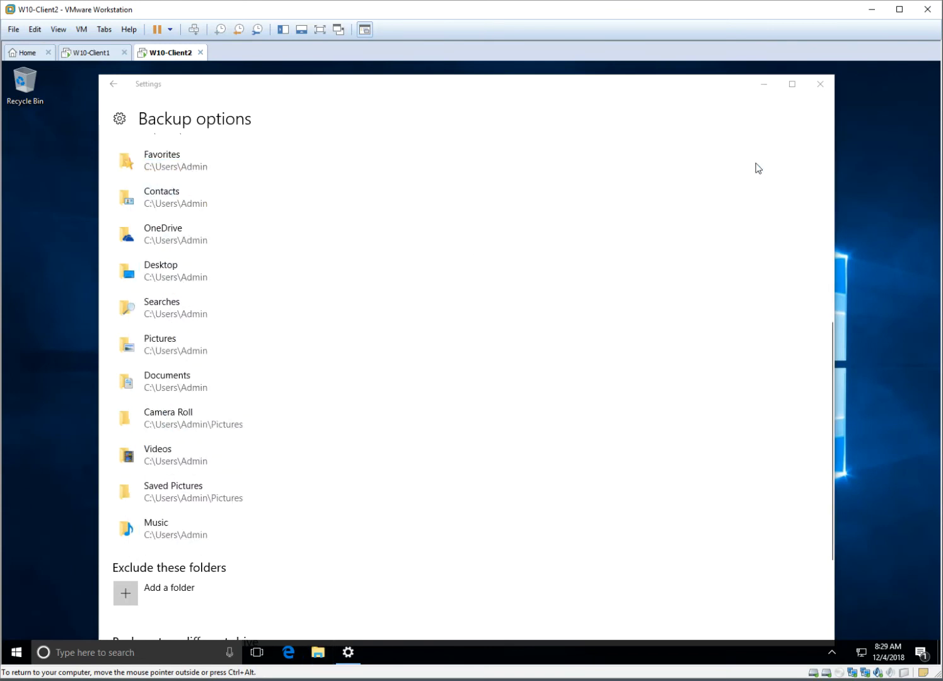
Switch to the W10-Client1 virtual machine and close its open Settings, New Volume (E:) and System windows.
left_click(96, 54)
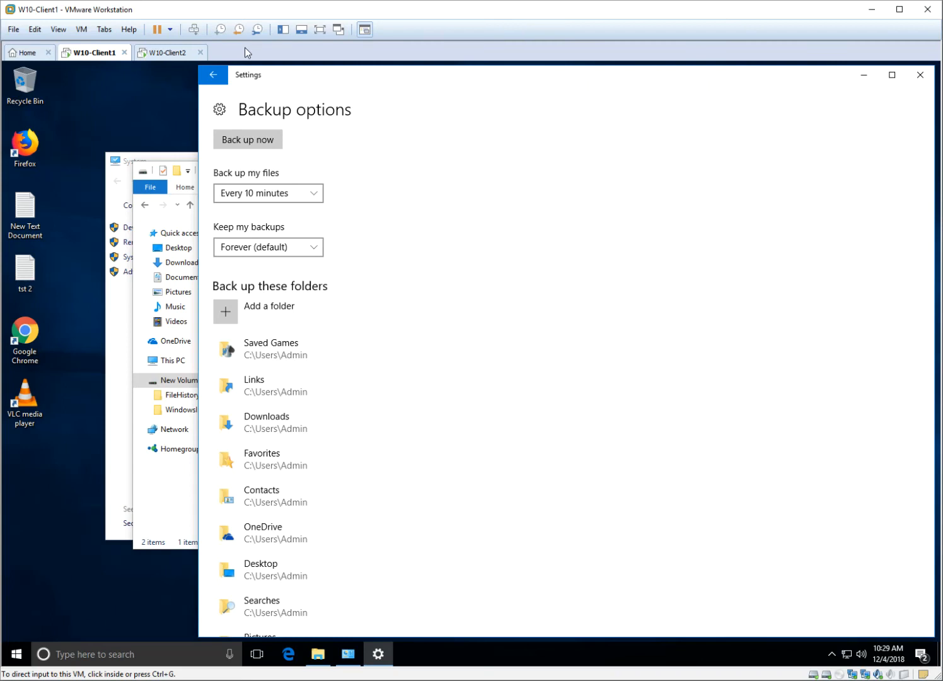
left_click(921, 76)
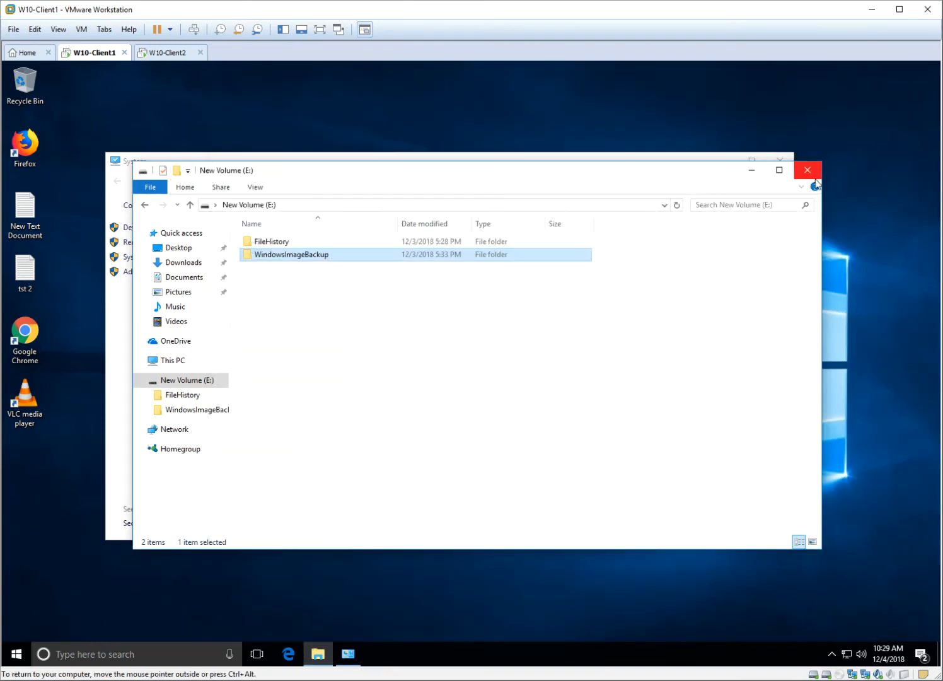
left_click(807, 170)
left_click(780, 160)
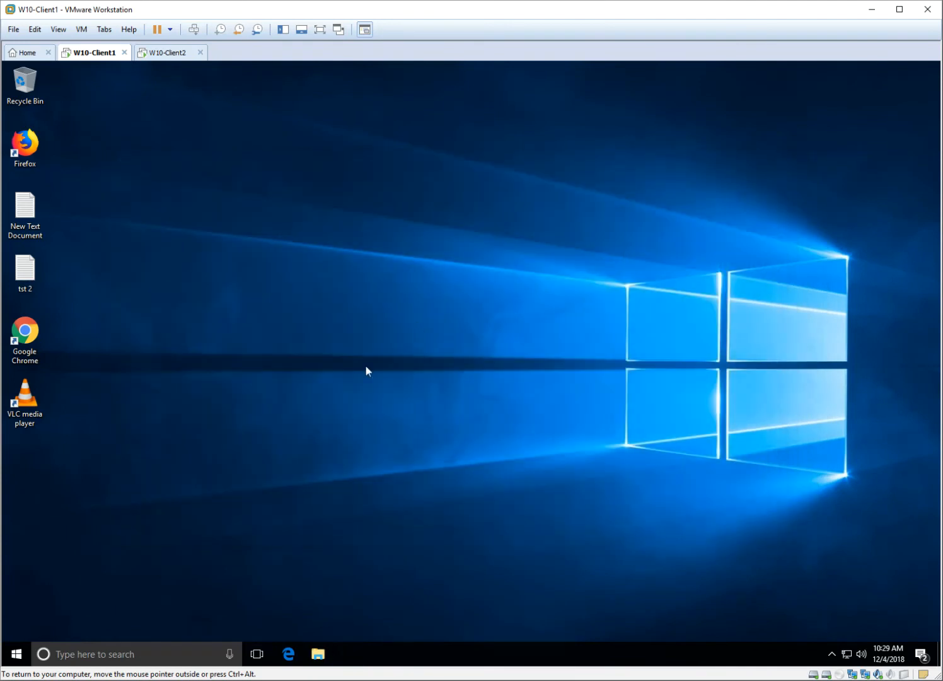
Open Windows Settings on W10-Client1 and go to Recovery under Update & security.
left_click(21, 654)
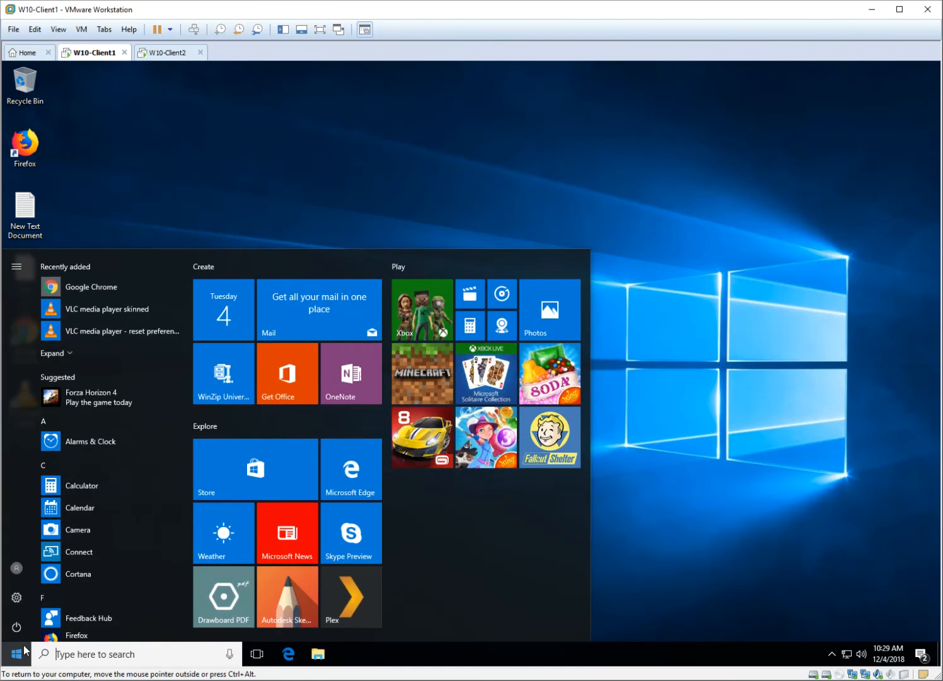
left_click(17, 597)
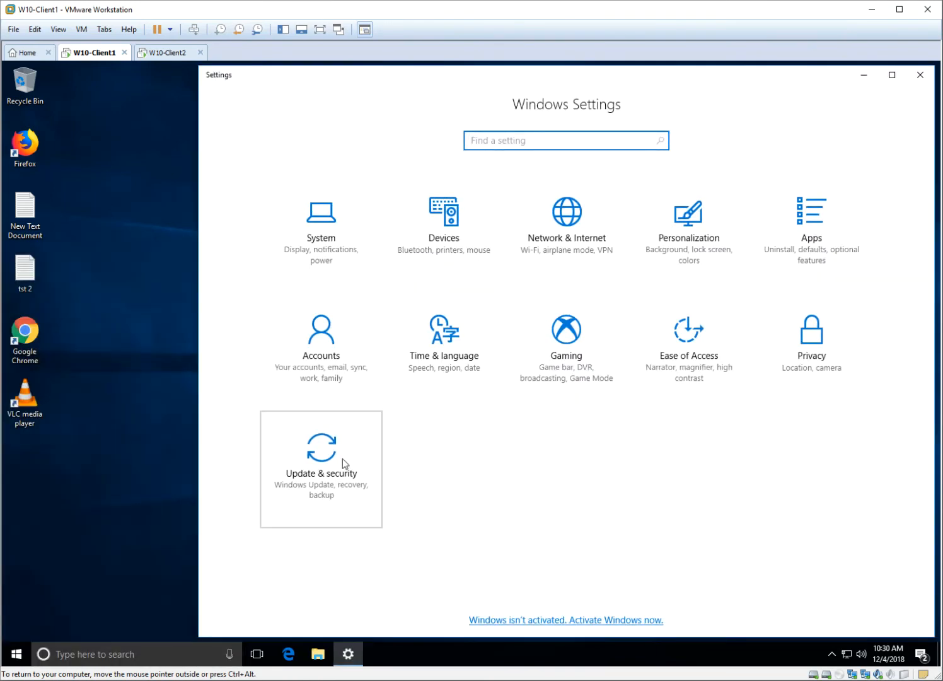
left_click(342, 458)
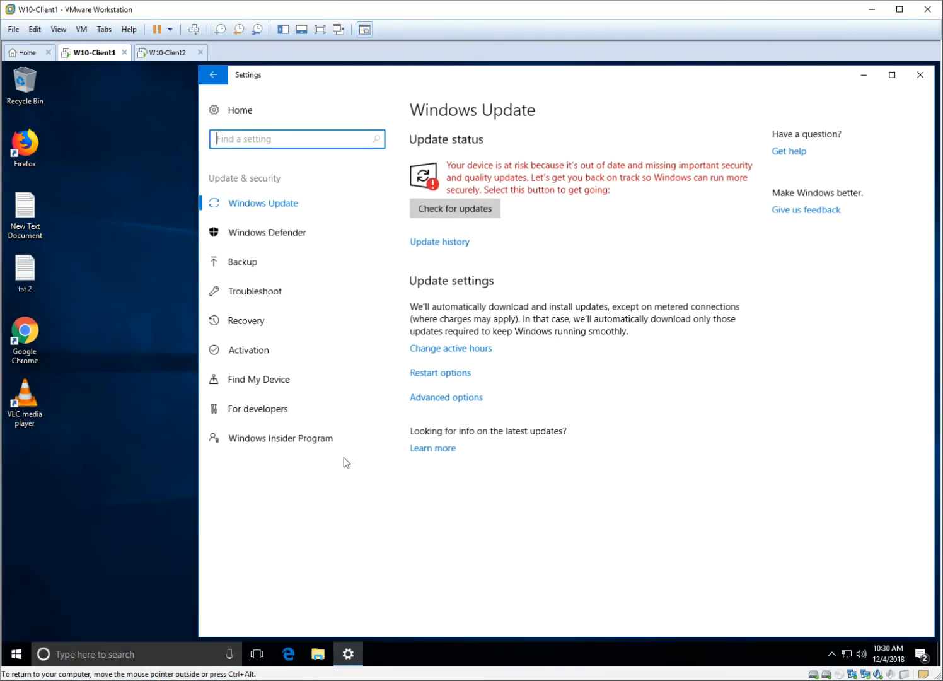
left_click(289, 319)
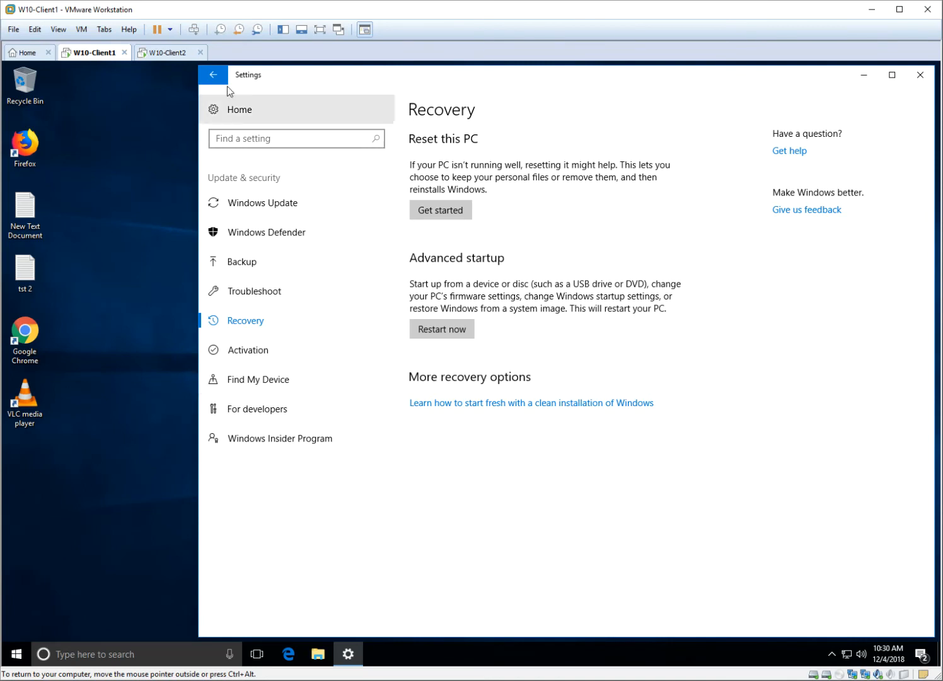
View W10-Client1's snapshots in the VMware Snapshot Manager, and close the manager.
left_click(84, 35)
mouse_move(129, 123)
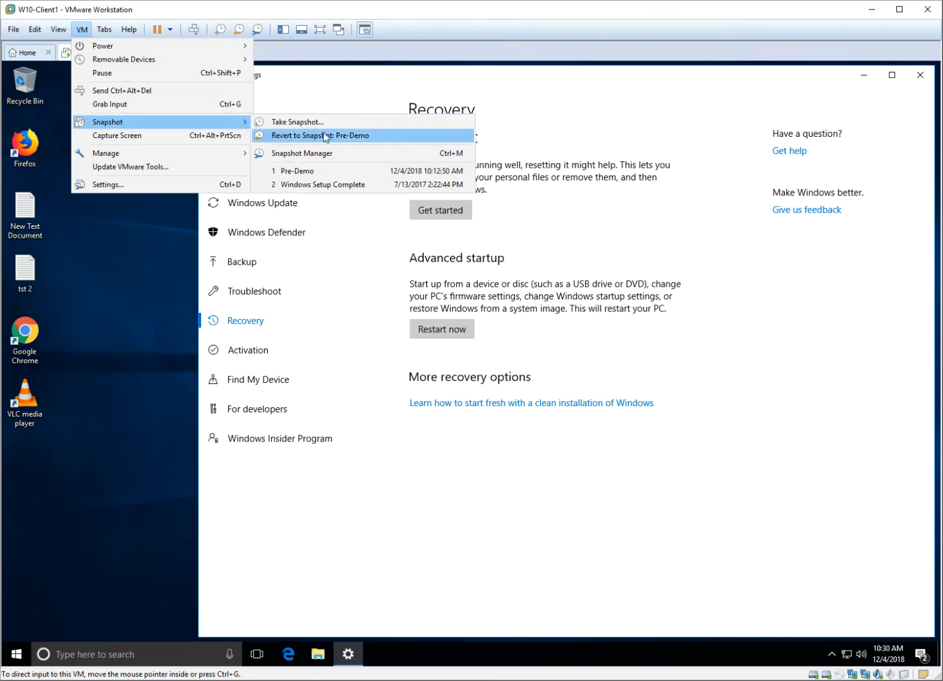
left_click(331, 154)
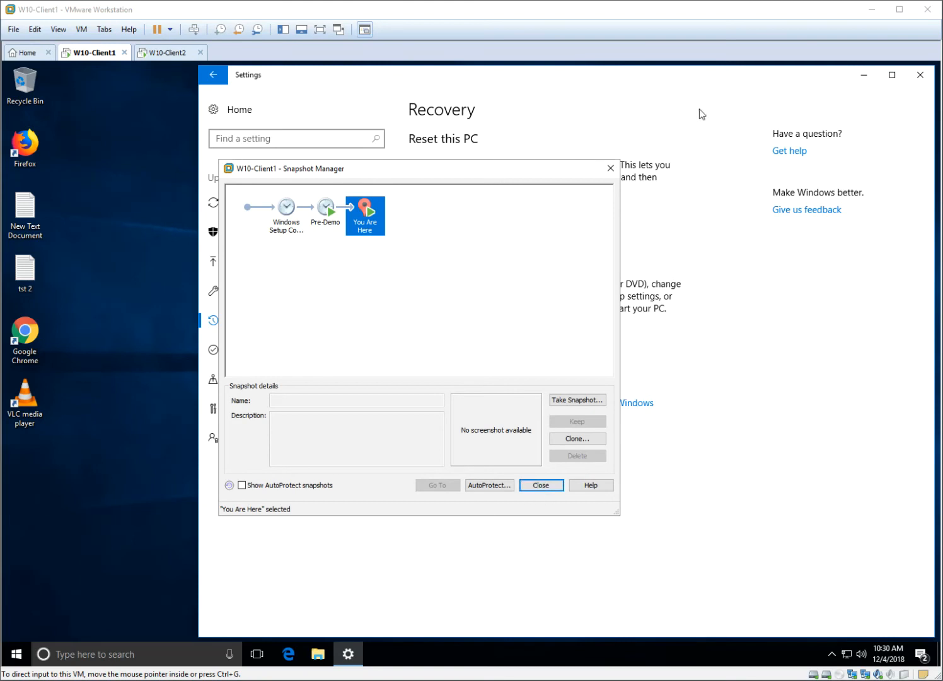
left_click(543, 489)
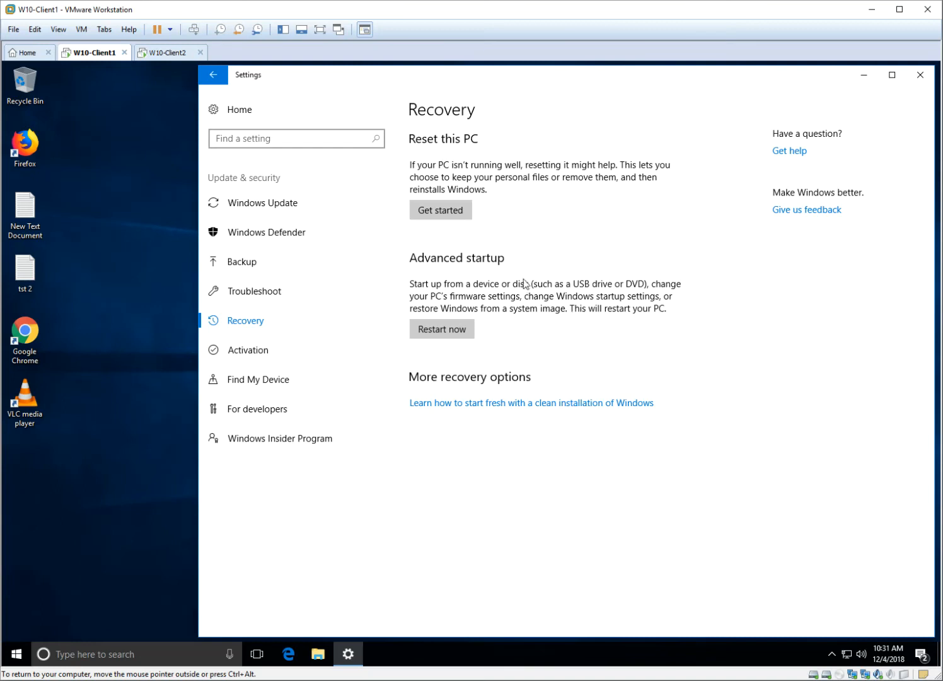
Start Reset this PC, choose Remove everything to view the drive options, and cancel the reset.
left_click(440, 214)
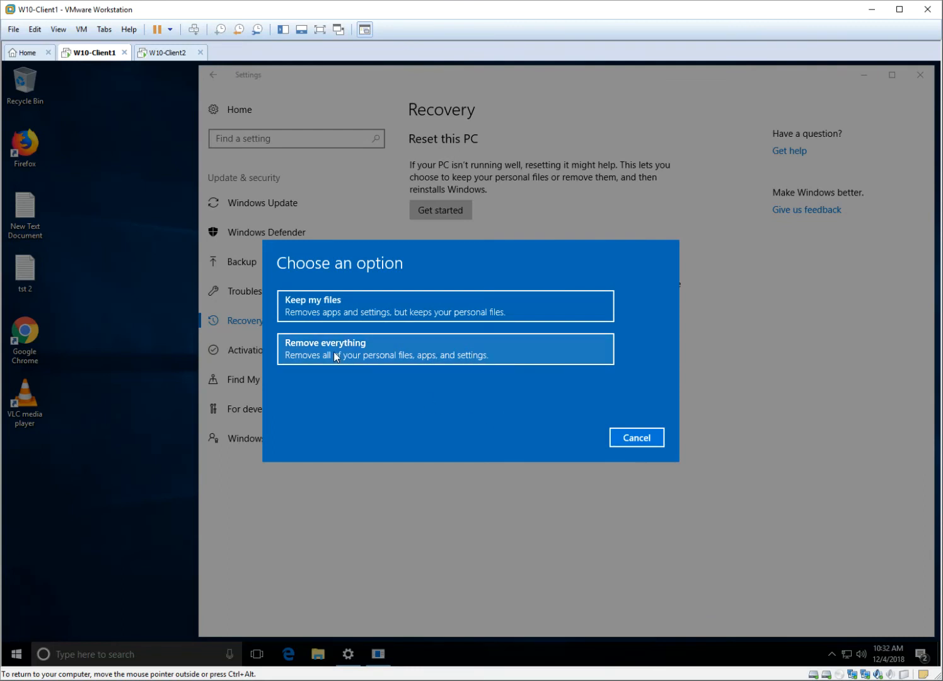
left_click(407, 356)
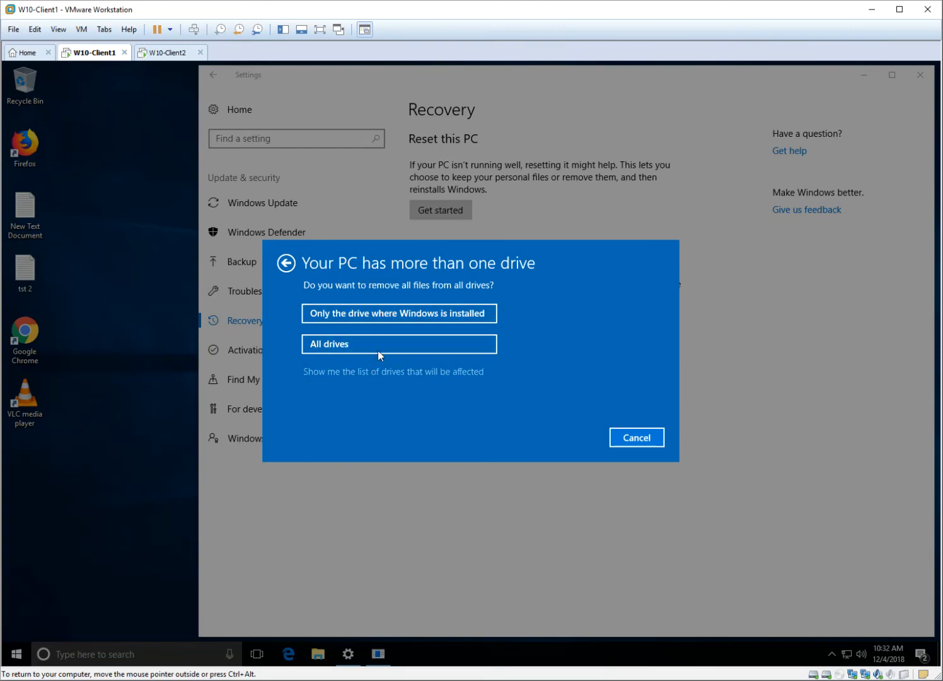
left_click(633, 435)
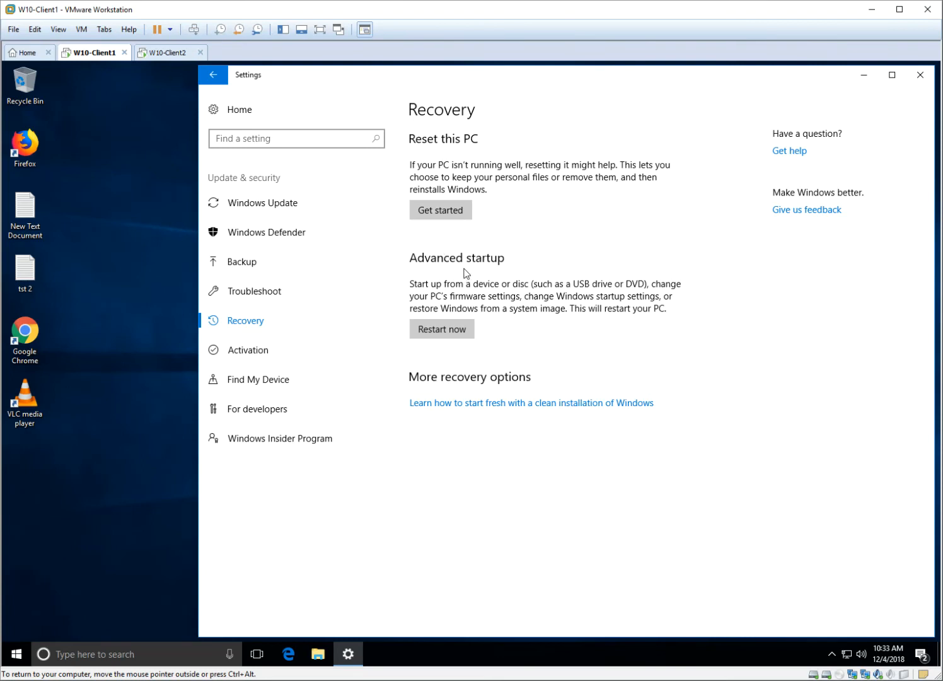
Follow the clean installation link to view the Fresh start page in Windows Defender Security Center, and close that window.
left_click(517, 407)
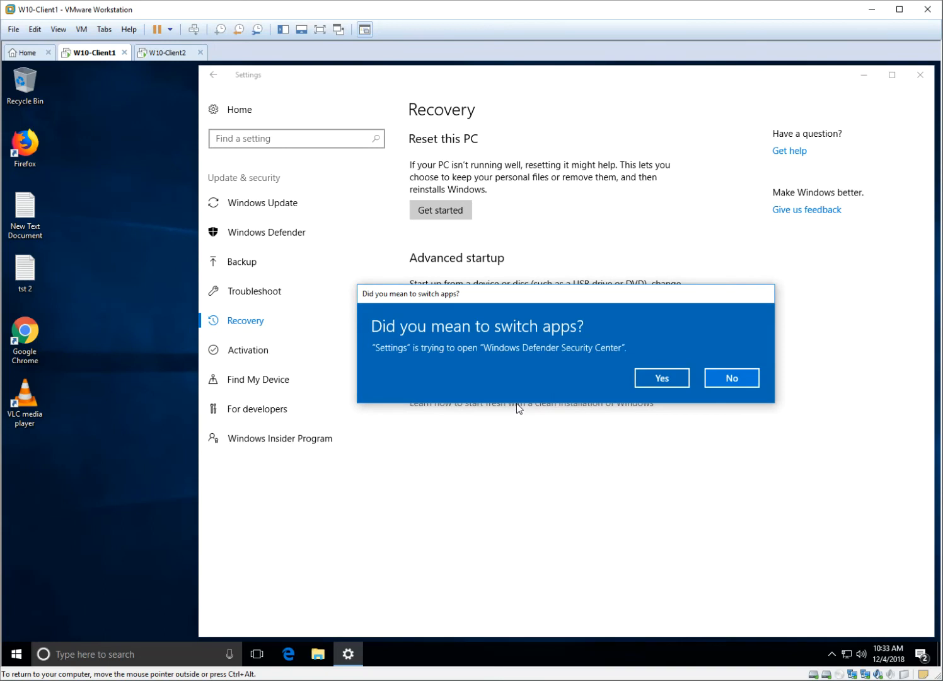
left_click(662, 379)
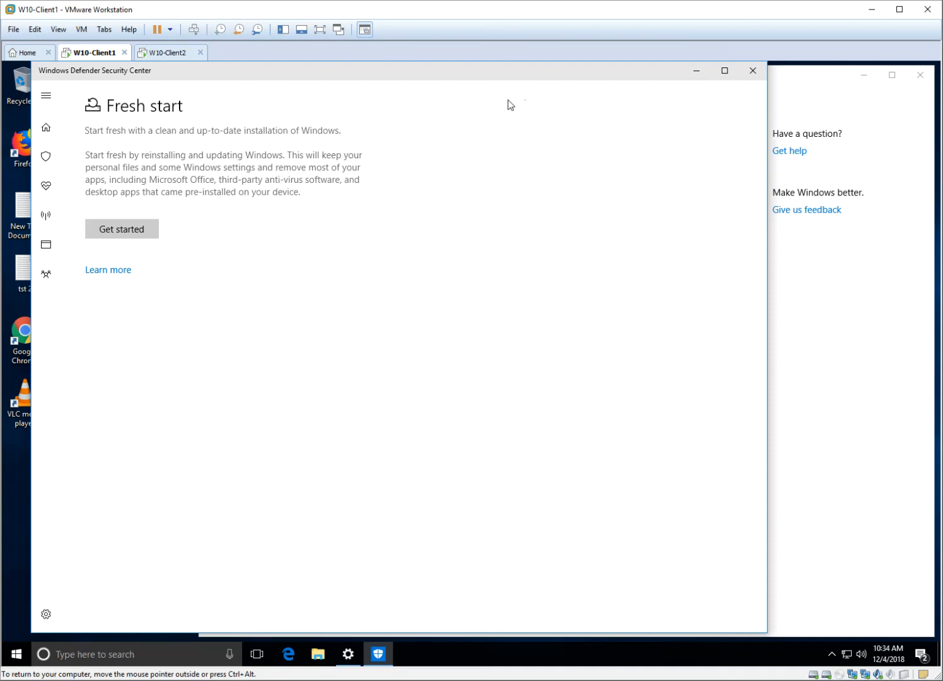
left_click(751, 72)
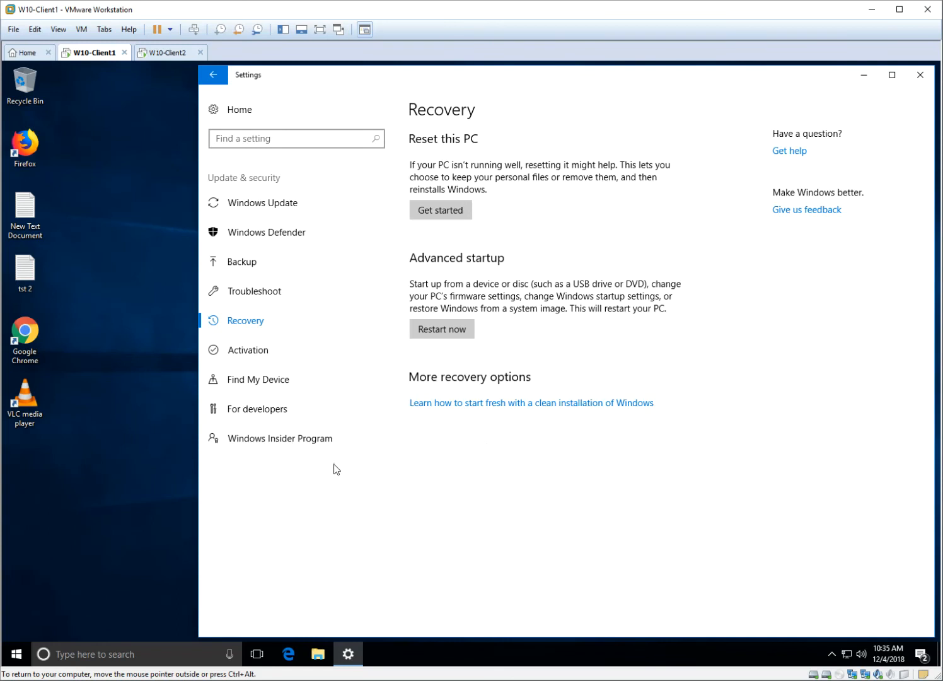
Restart W10-Client1 into advanced startup and open the Troubleshoot options.
left_click(439, 330)
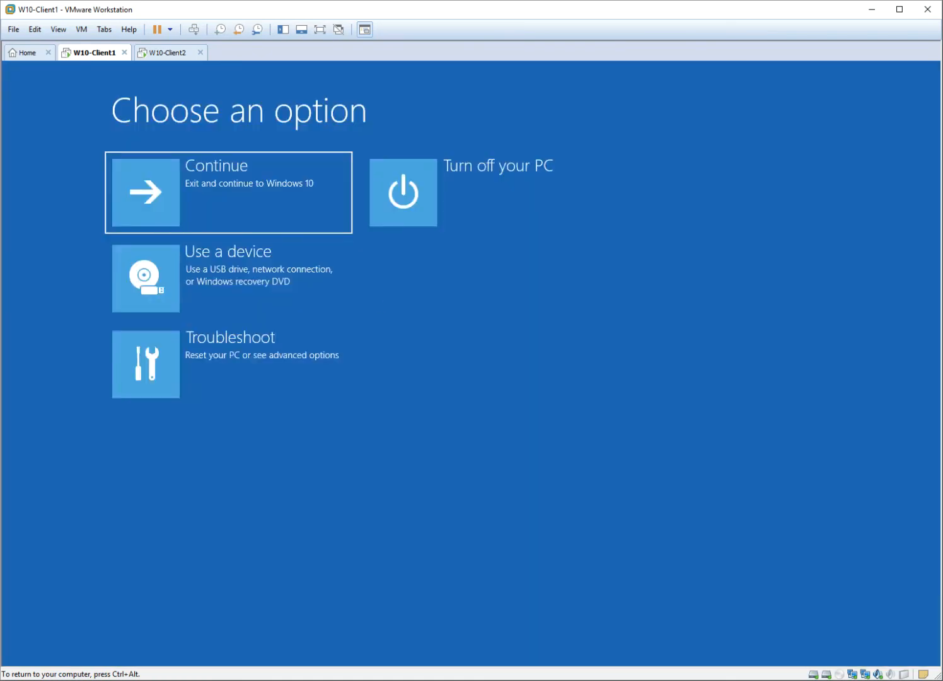
key("ctrl+alt")
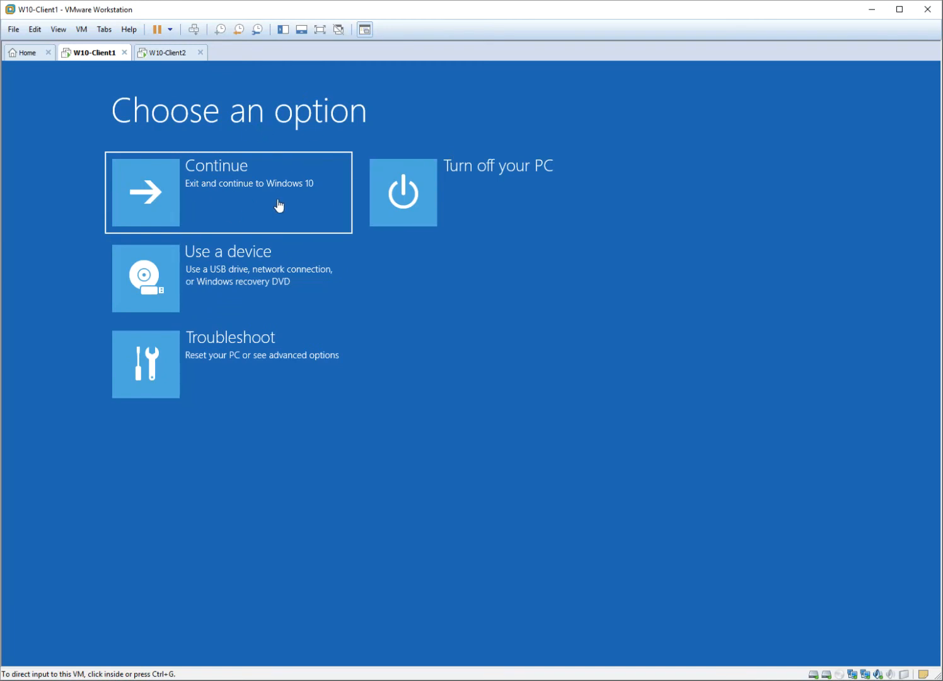
left_click(206, 337)
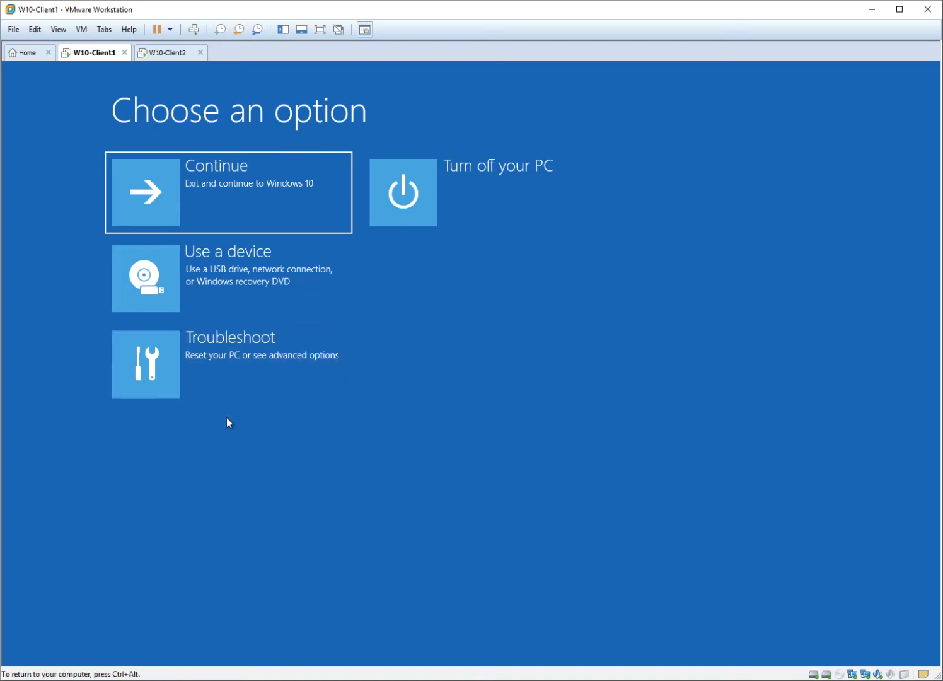
left_click(224, 359)
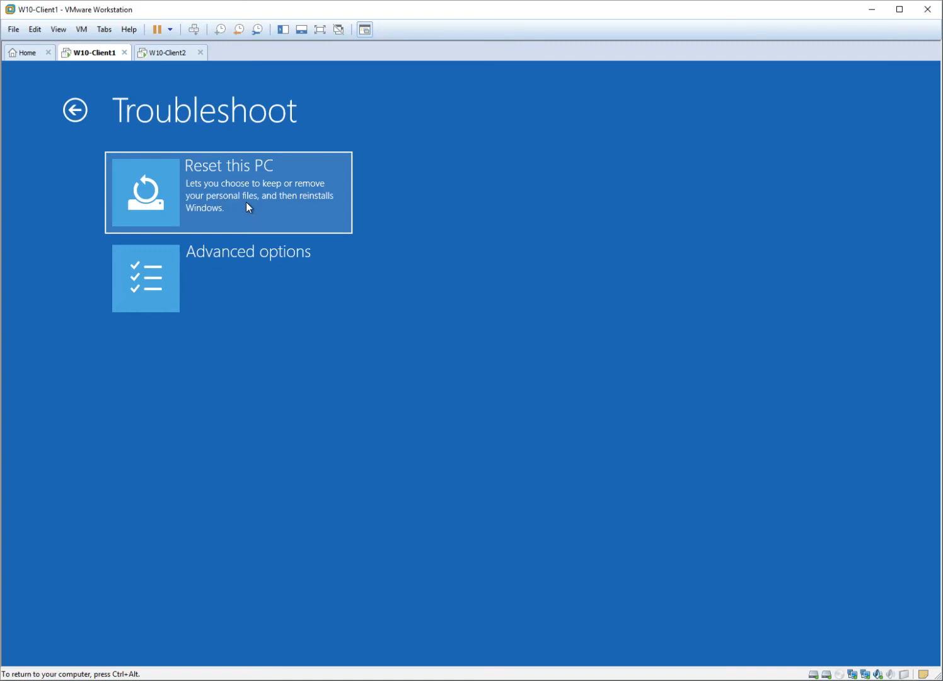
Switch to W10-Client2, close the Backup options window, and reopen Settings at Recovery under Update & security.
key("ctrl+alt")
left_click(164, 53)
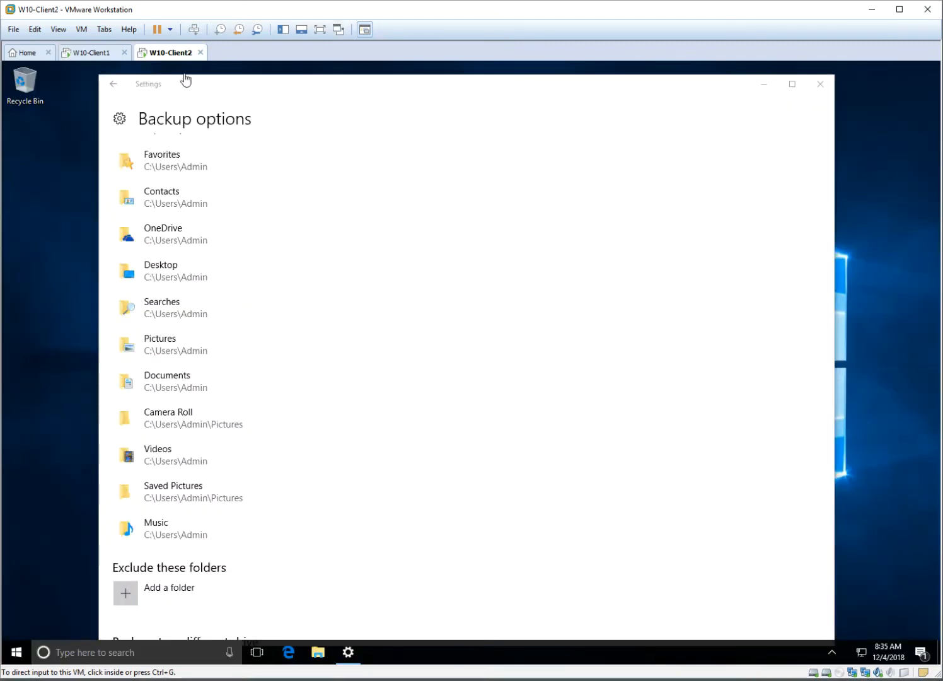
left_click(17, 656)
left_click(19, 597)
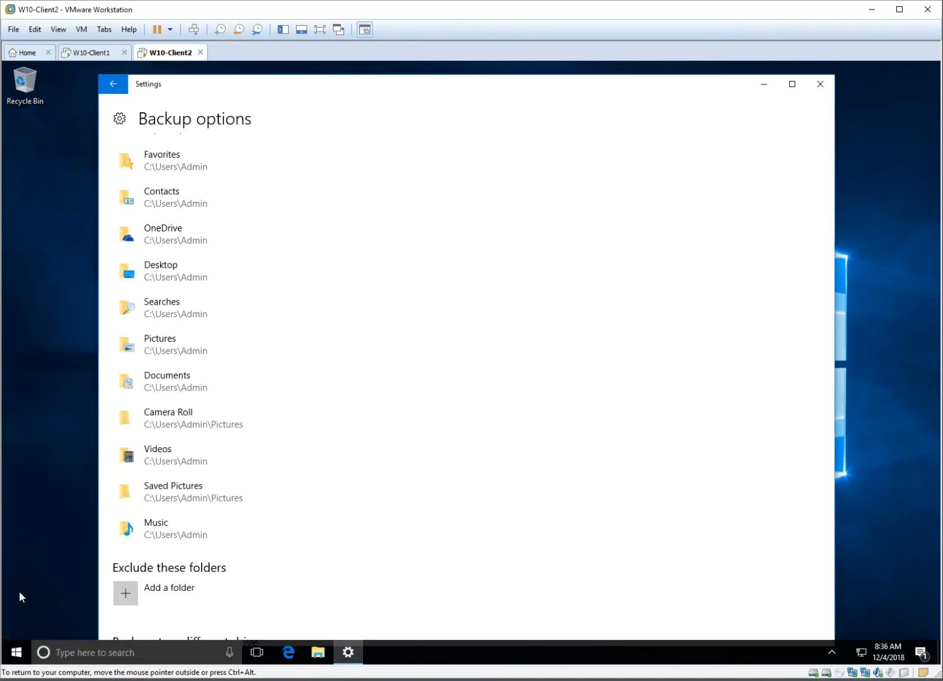
left_click(820, 84)
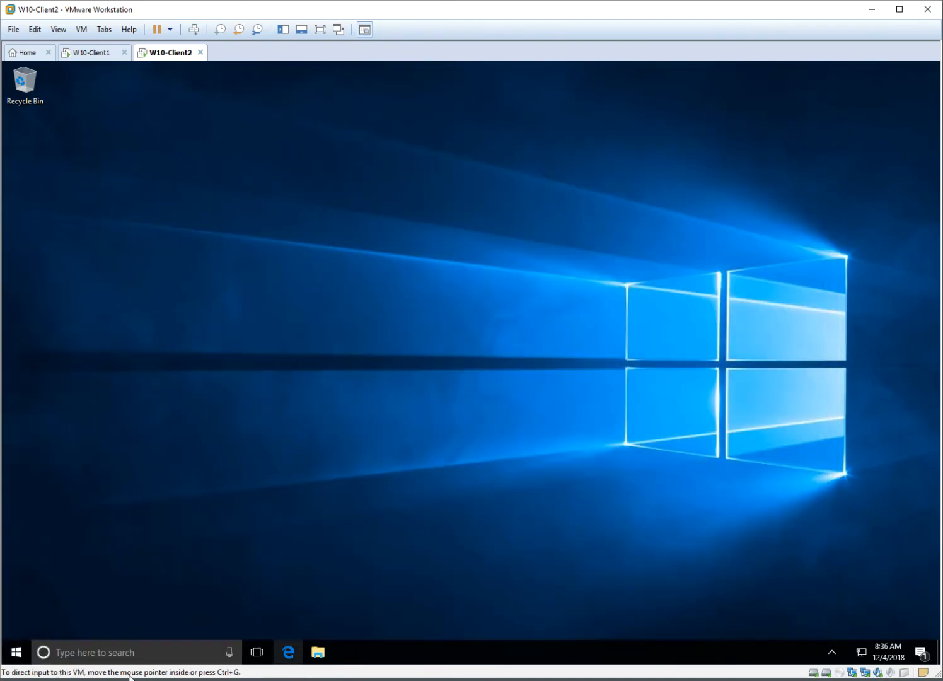
left_click(17, 656)
left_click(19, 597)
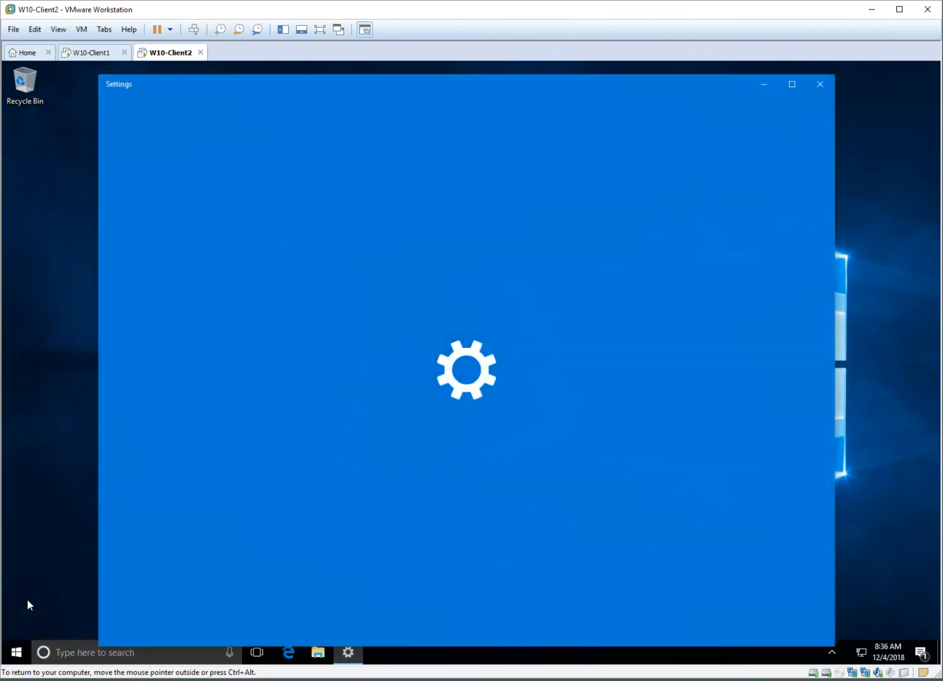
left_click(225, 483)
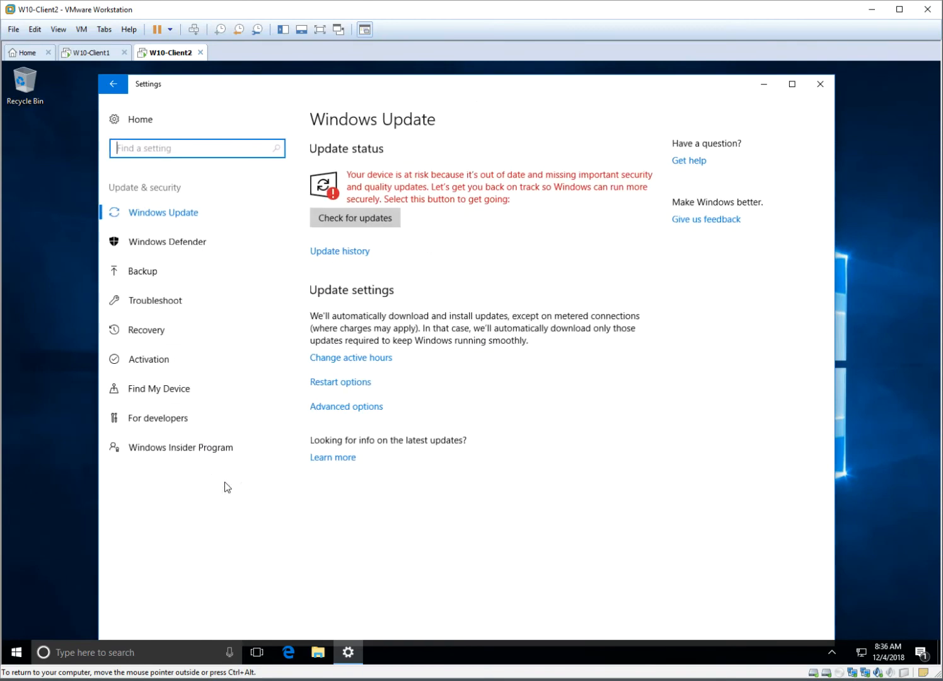
left_click(162, 331)
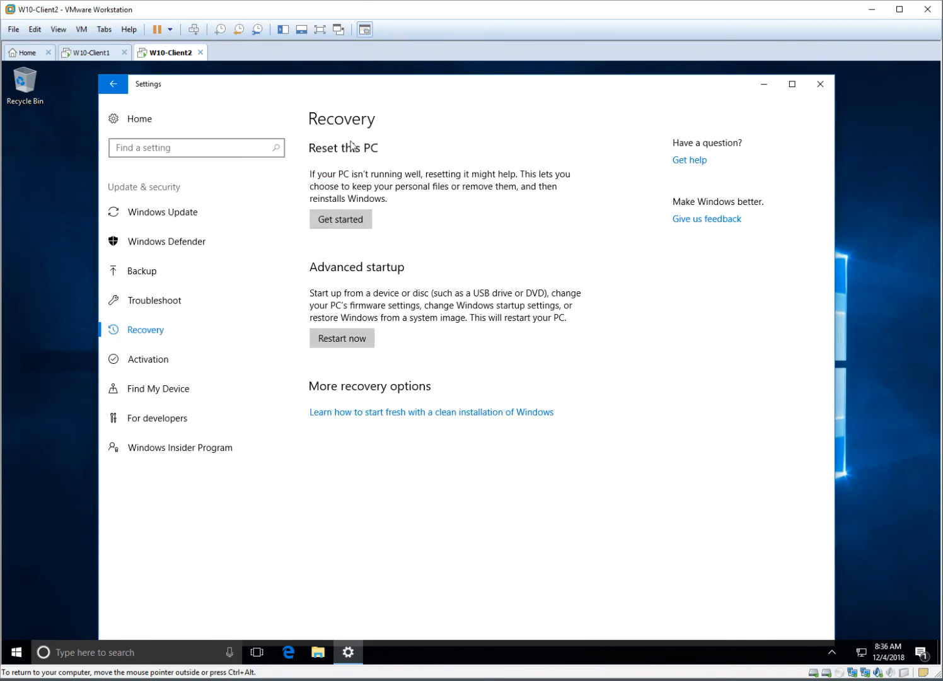
Return to W10-Client1 and open Advanced options from the Troubleshoot screen.
left_click(92, 53)
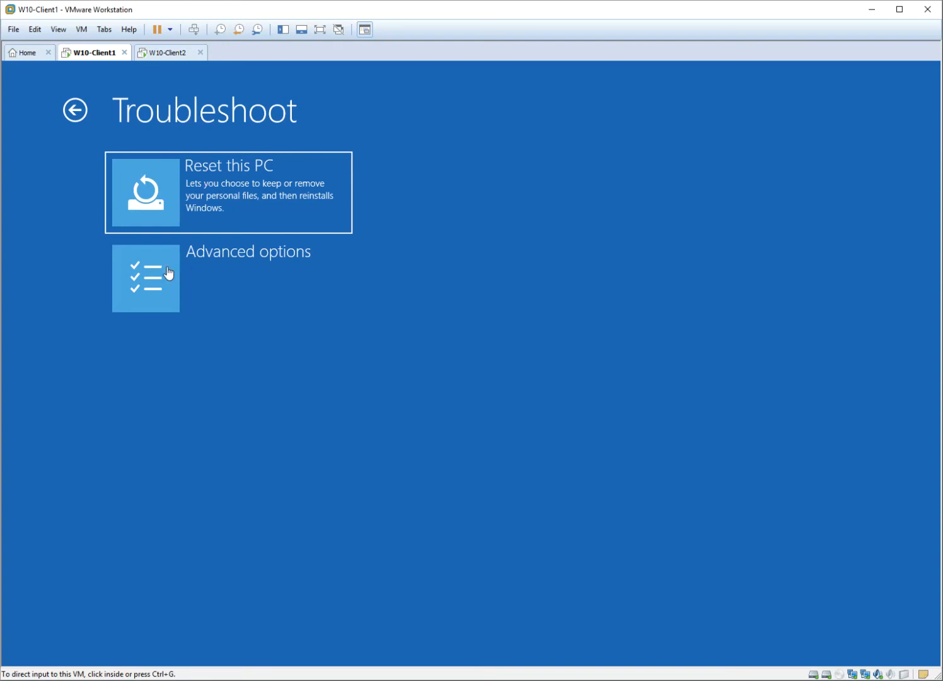
left_click(165, 270)
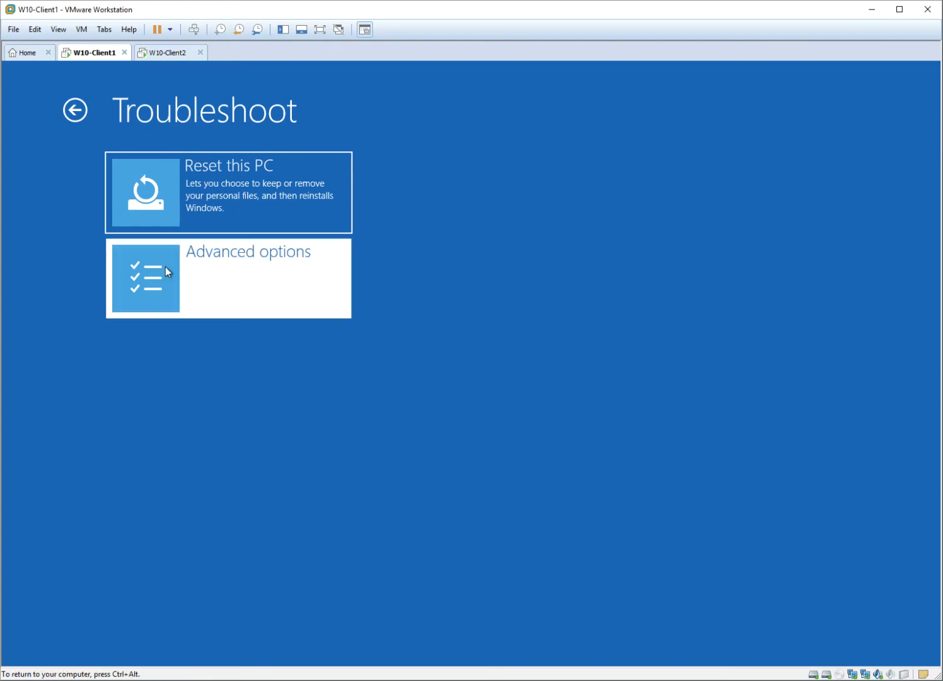
left_click(165, 266)
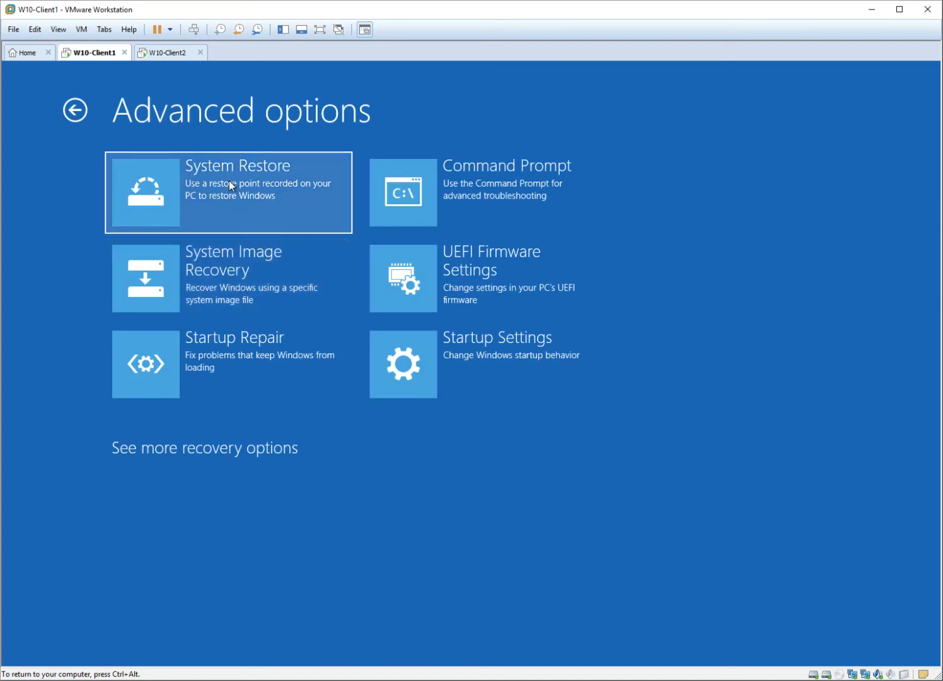
Switch to W10-Client2, open the Control Panel System window through System info, and bring up the advanced system settings.
key("ctrl+alt")
left_click(161, 53)
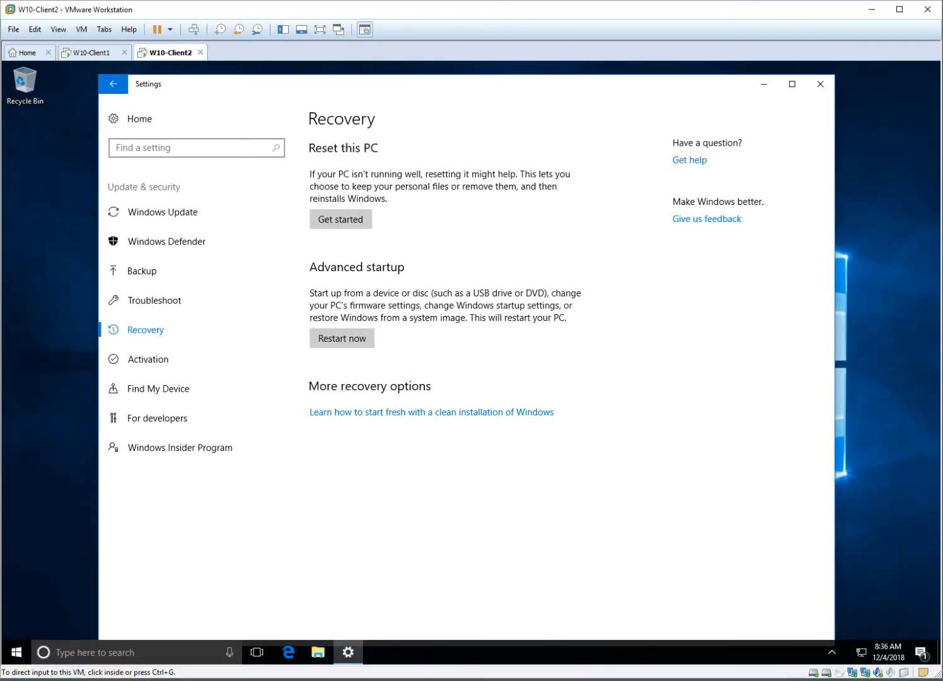
left_click(17, 655)
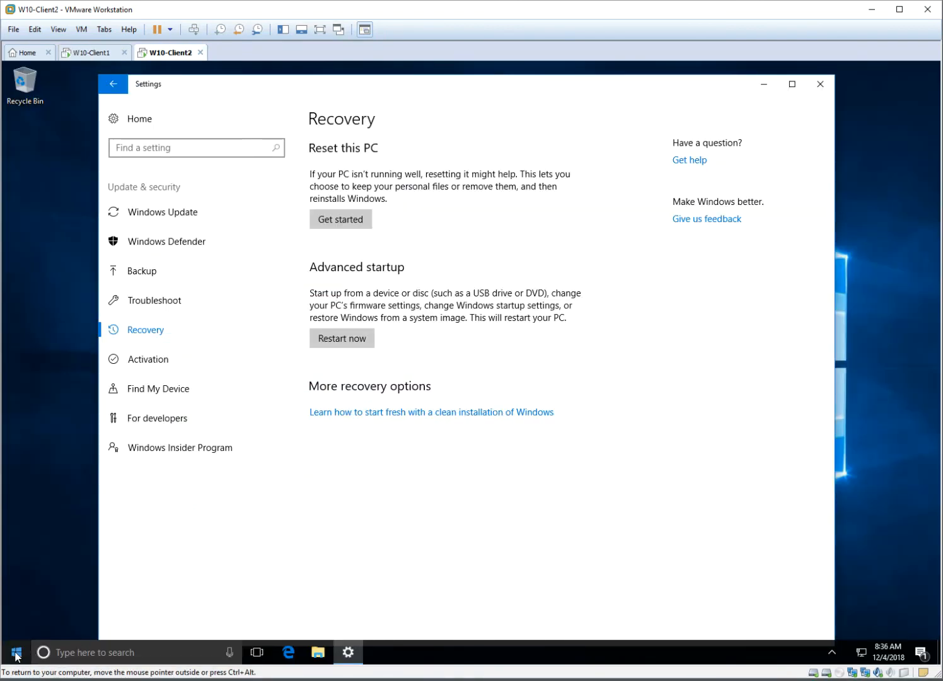
right_click(17, 656)
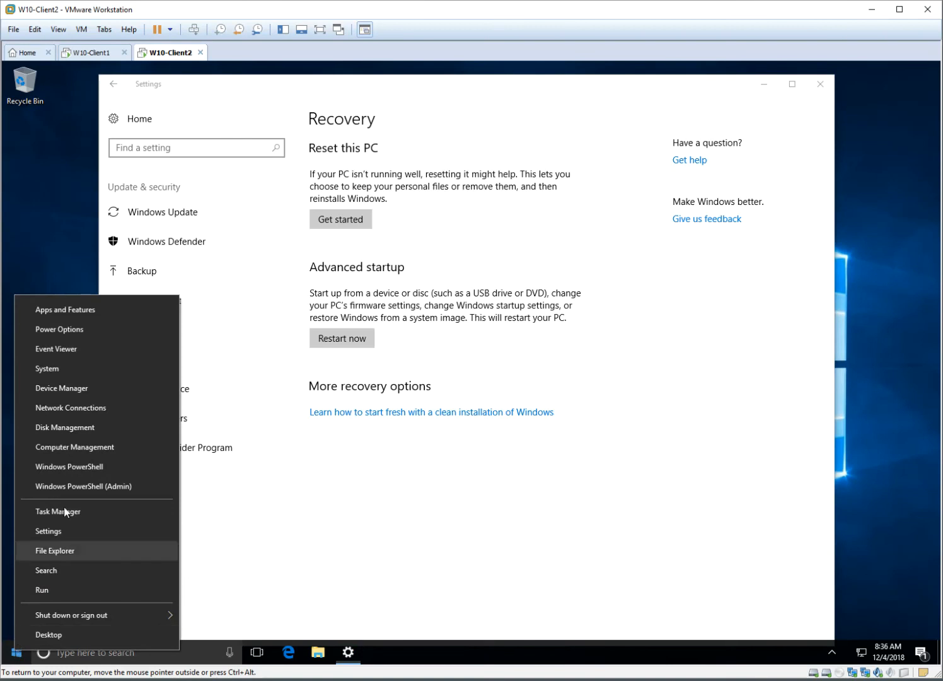
left_click(63, 369)
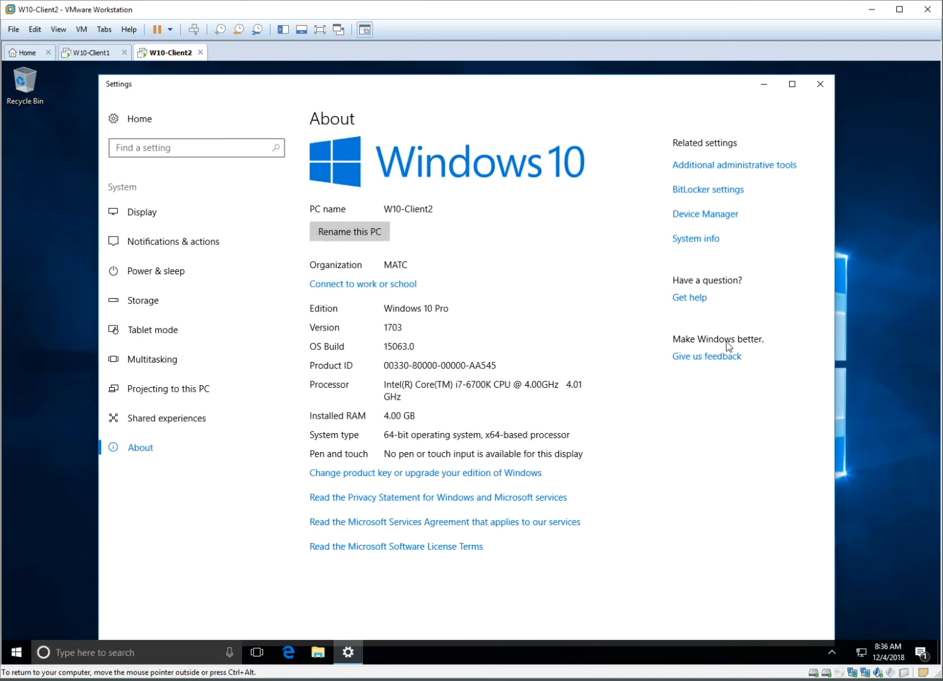
left_click(707, 238)
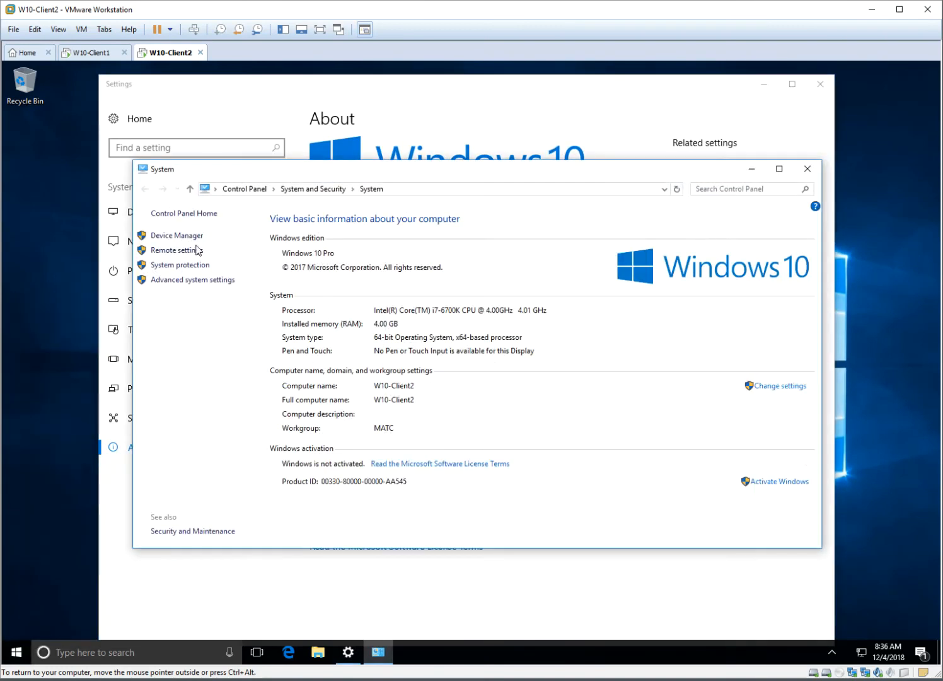
left_click(201, 282)
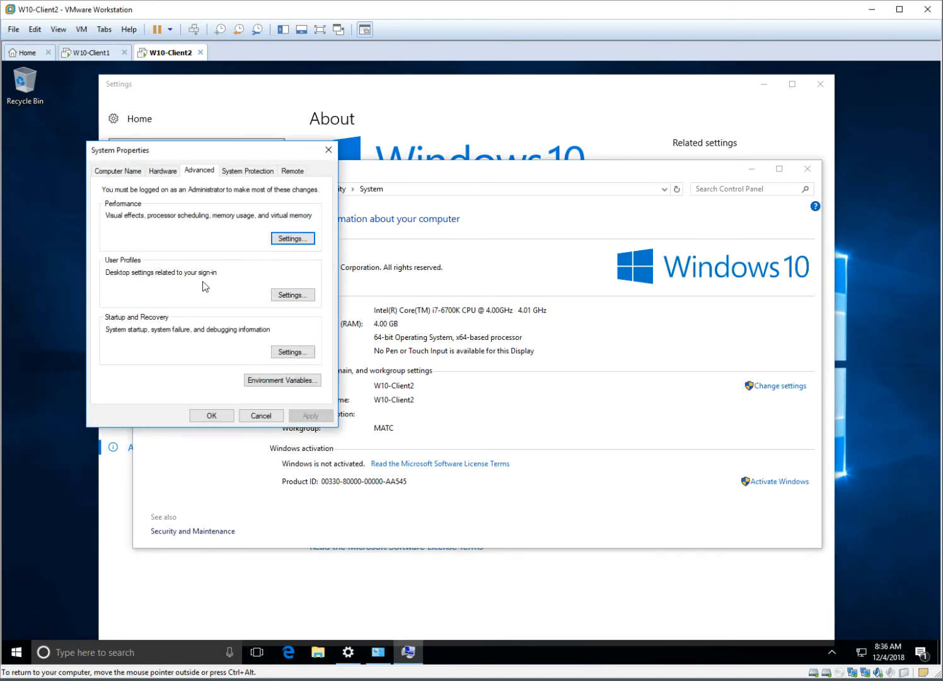
View W10-Client2's System Protection settings, switch to W10-Client1, and start System Image Recovery.
left_click(256, 173)
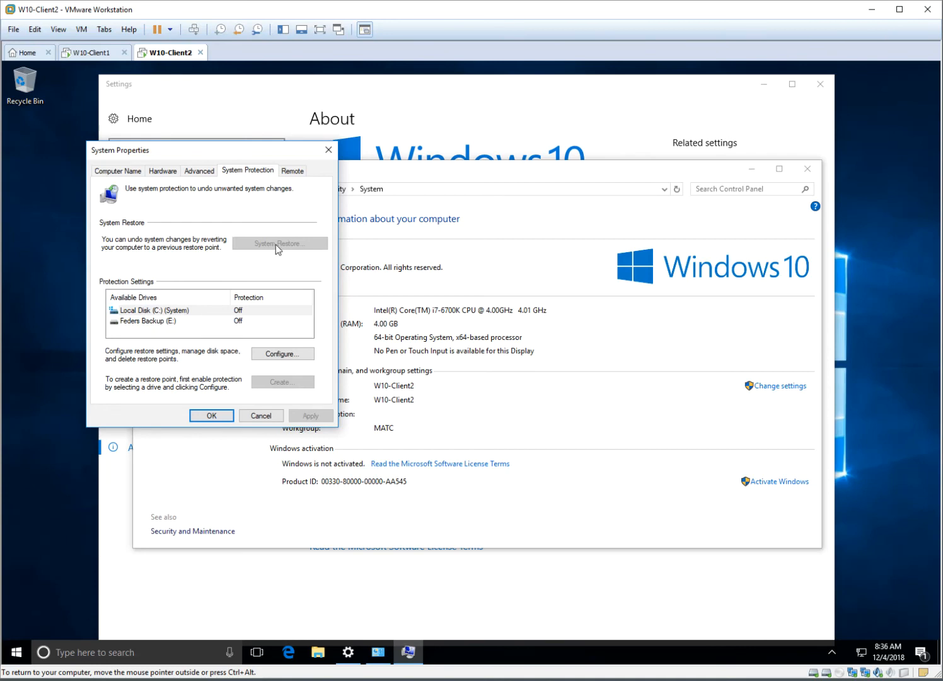
left_click(94, 53)
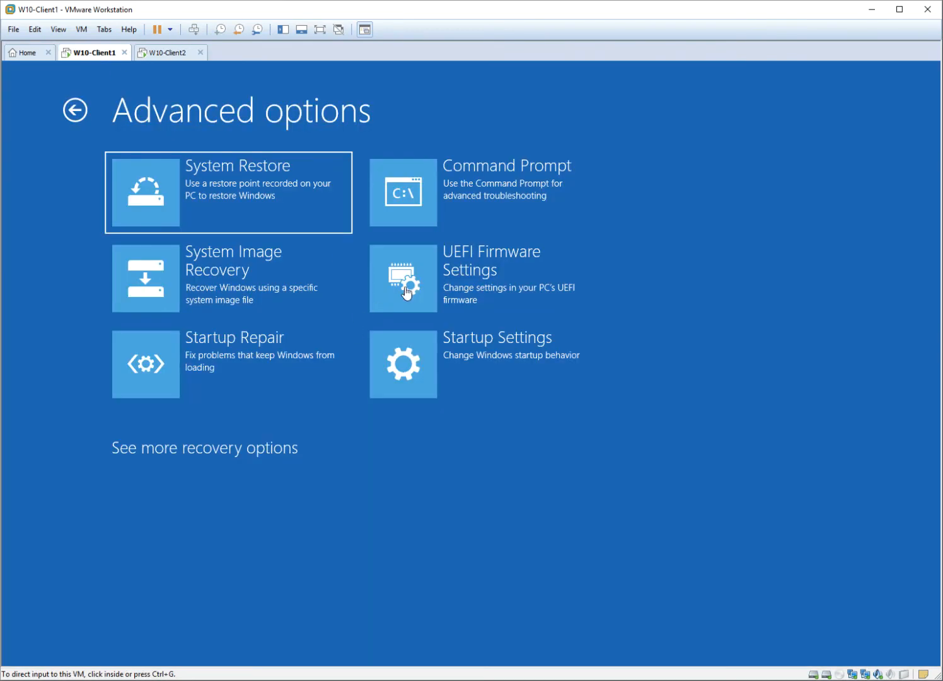
left_click(232, 278)
left_click(235, 275)
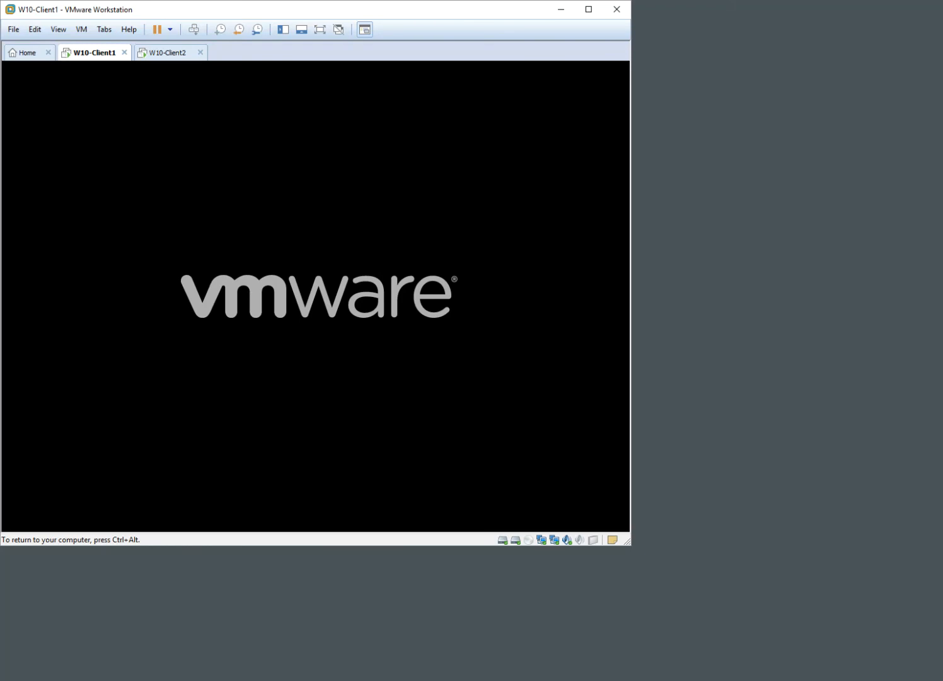
key("ctrl+alt")
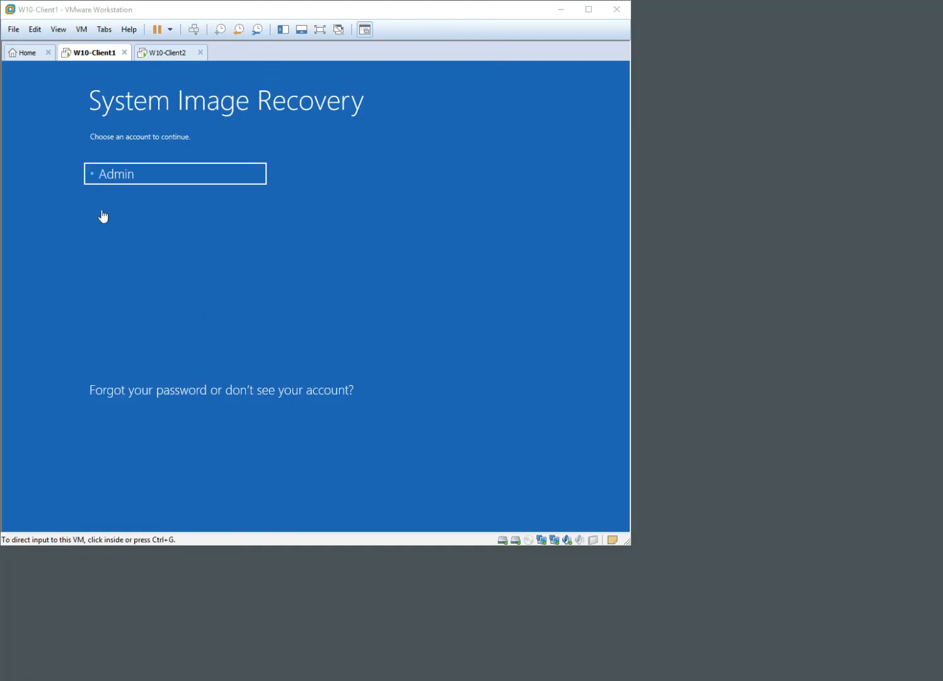
Choose the Admin account for System Image Recovery and continue with the account password.
left_click(124, 182)
left_click(120, 177)
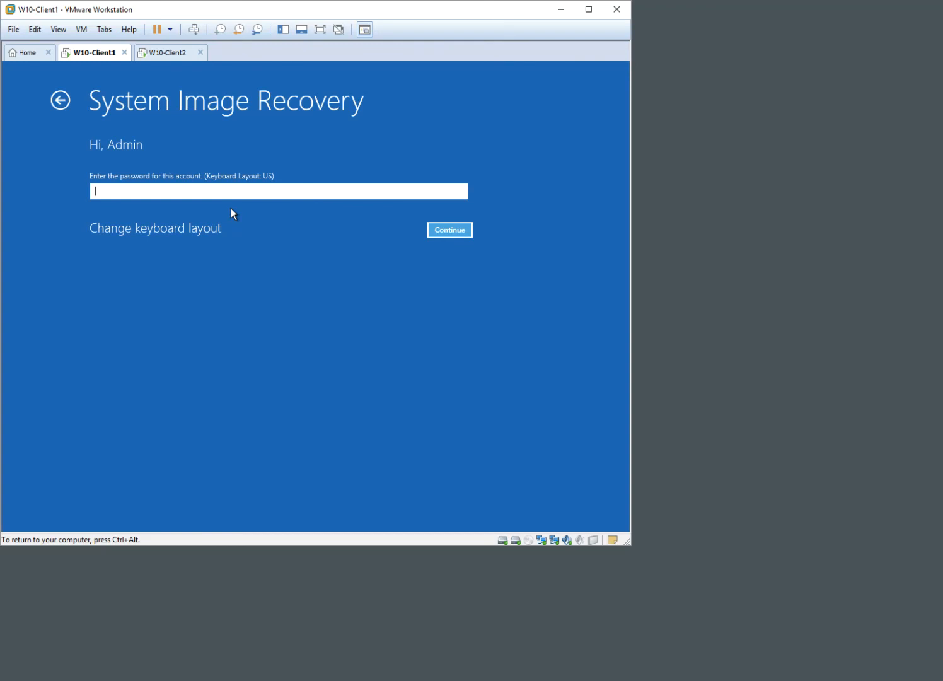
type("••••••••••")
left_click(444, 232)
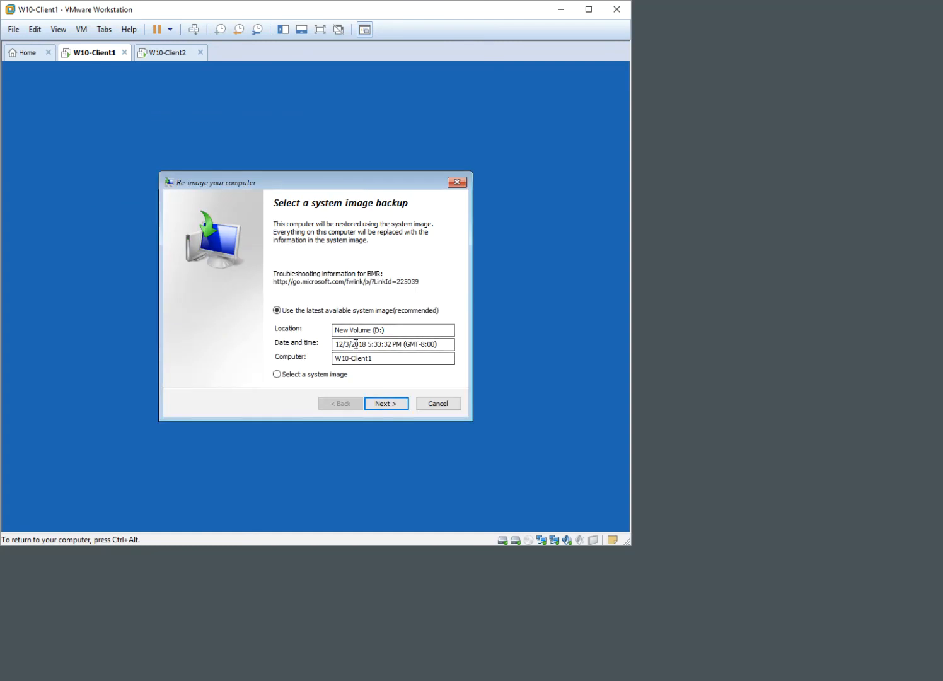
Choose to select a system image manually and use the W10-Client1 backup location New Volume (D:).
left_click(284, 376)
left_click(385, 406)
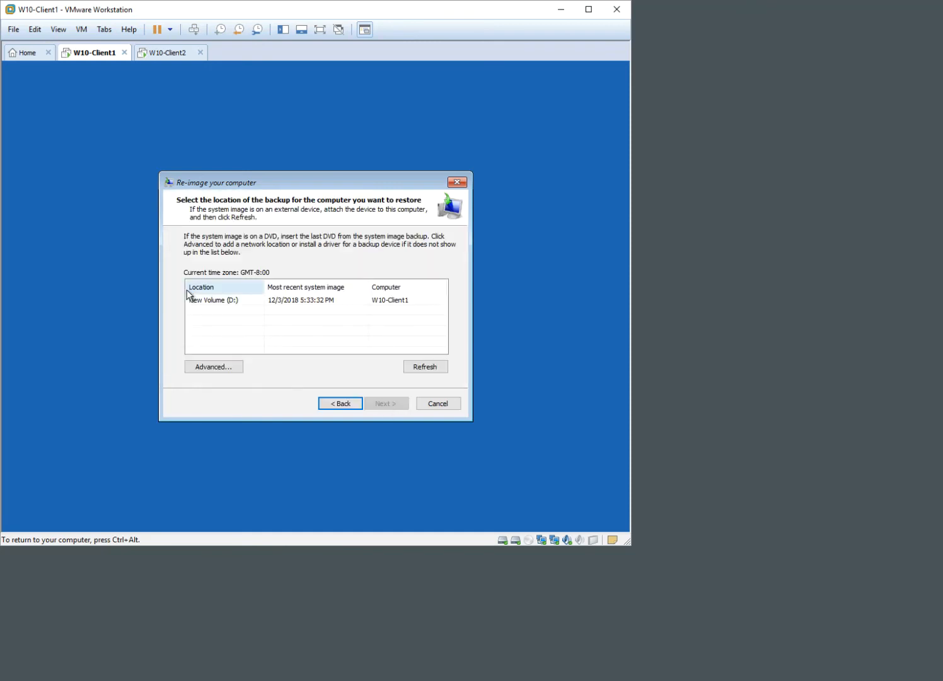
left_click(296, 298)
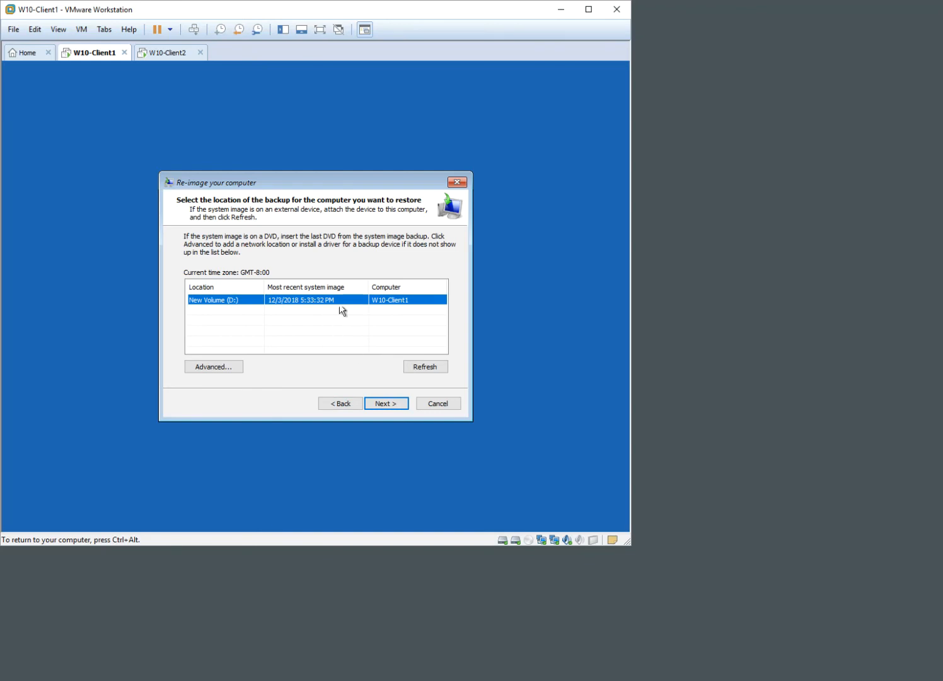
left_click(386, 404)
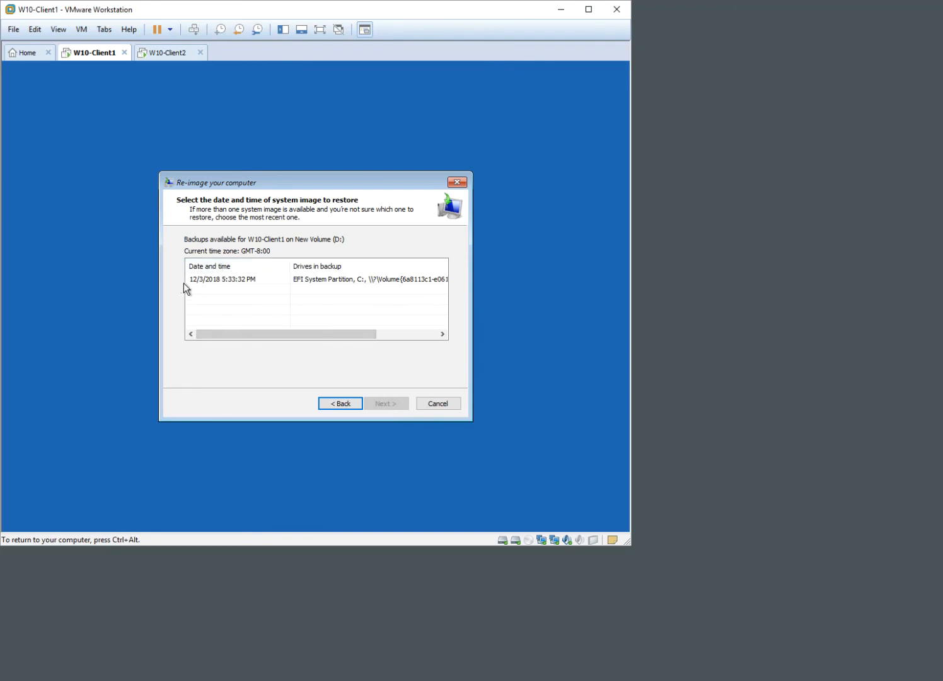
Select the 12/3/2018 5:33:32 PM image, go through the additional restore options to the summary, and cancel the re-imaging.
left_click(218, 279)
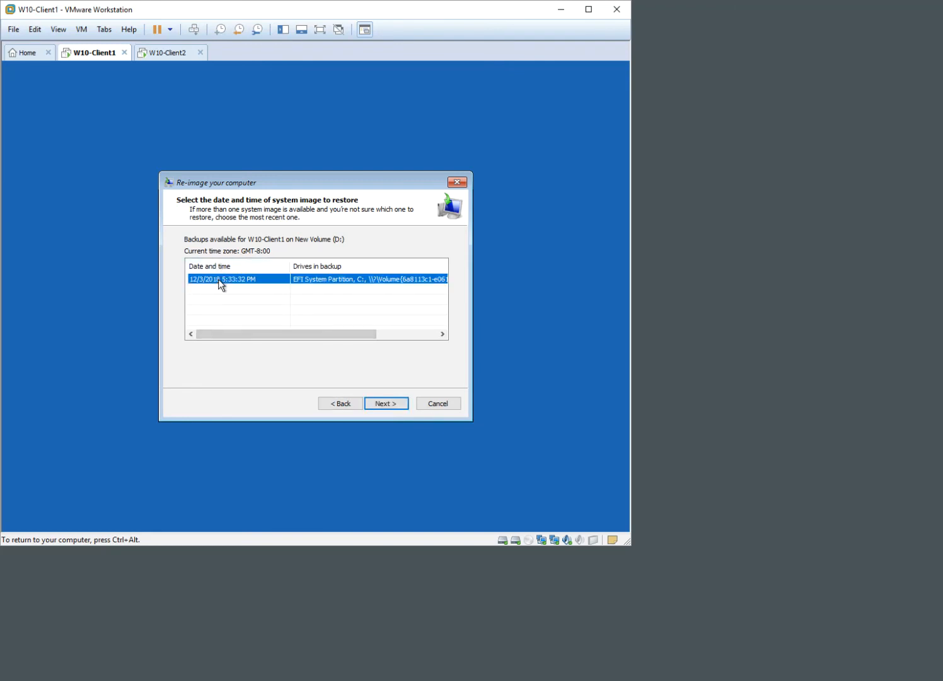
left_click_drag(304, 335, 268, 341)
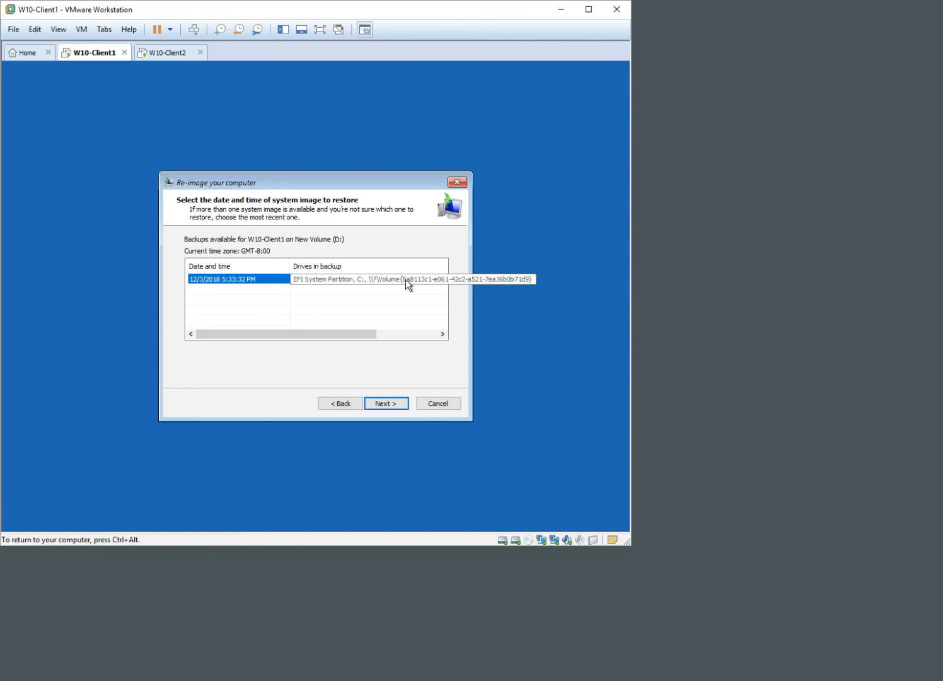
left_click_drag(337, 335, 265, 317)
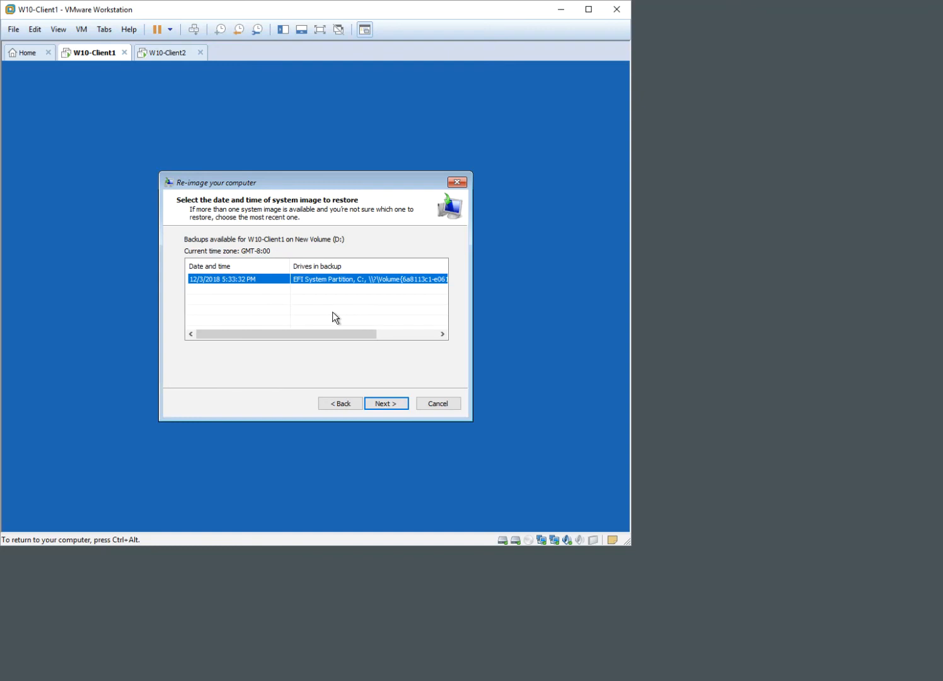
left_click(389, 409)
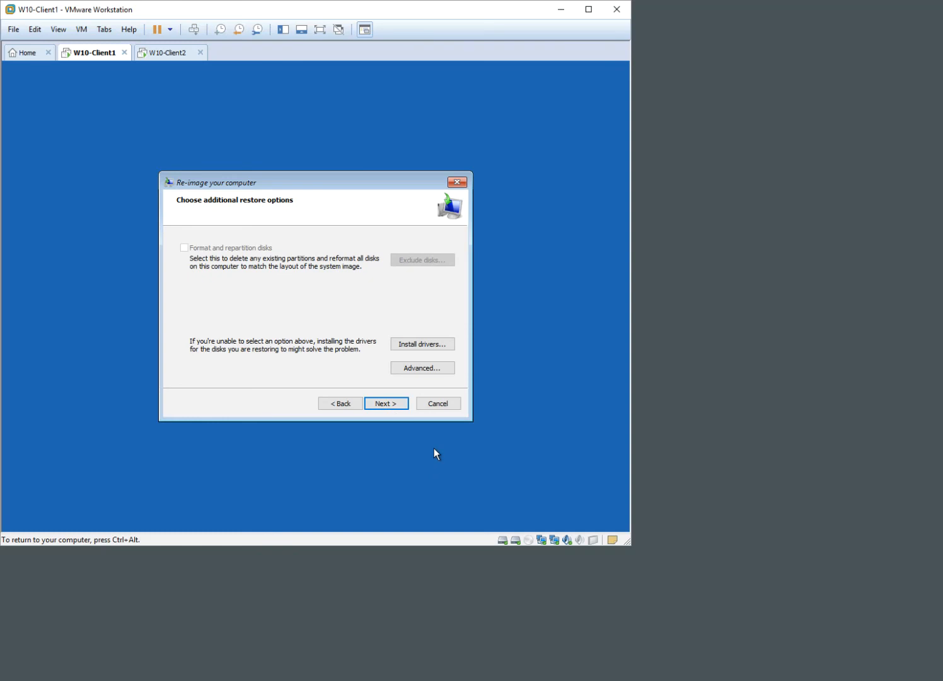
left_click(386, 404)
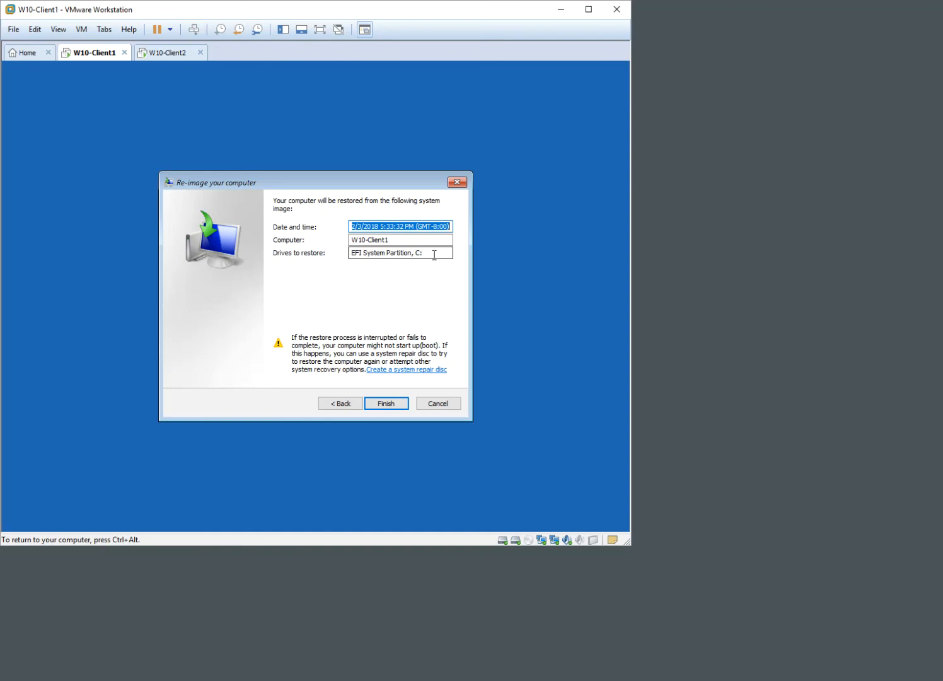
left_click(437, 403)
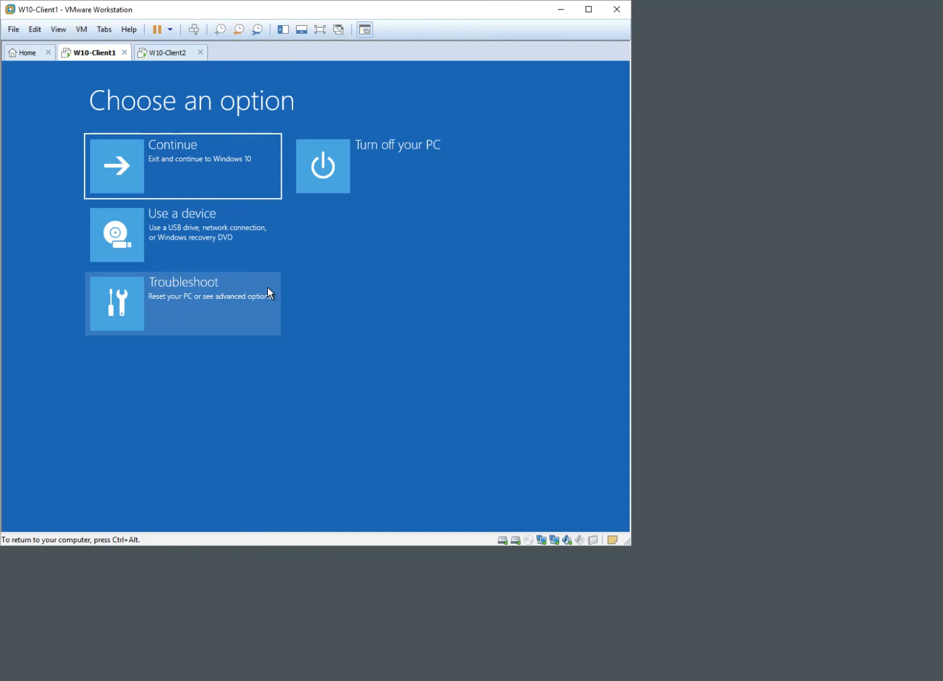
Open the Advanced options under Troubleshoot on W10-Client1, review them, and return to Troubleshoot.
left_click(120, 296)
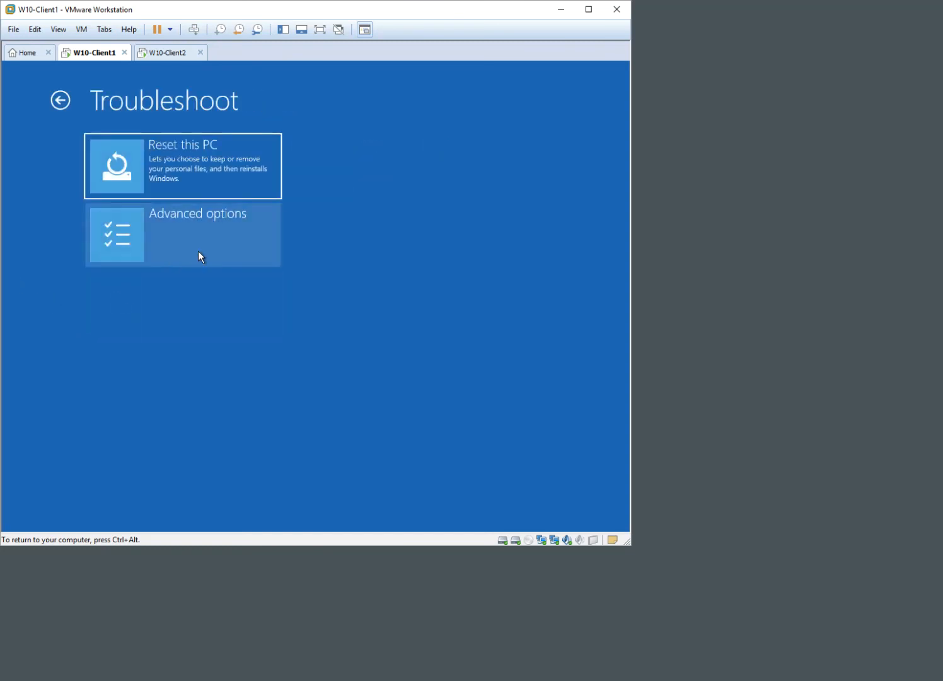
left_click(149, 232)
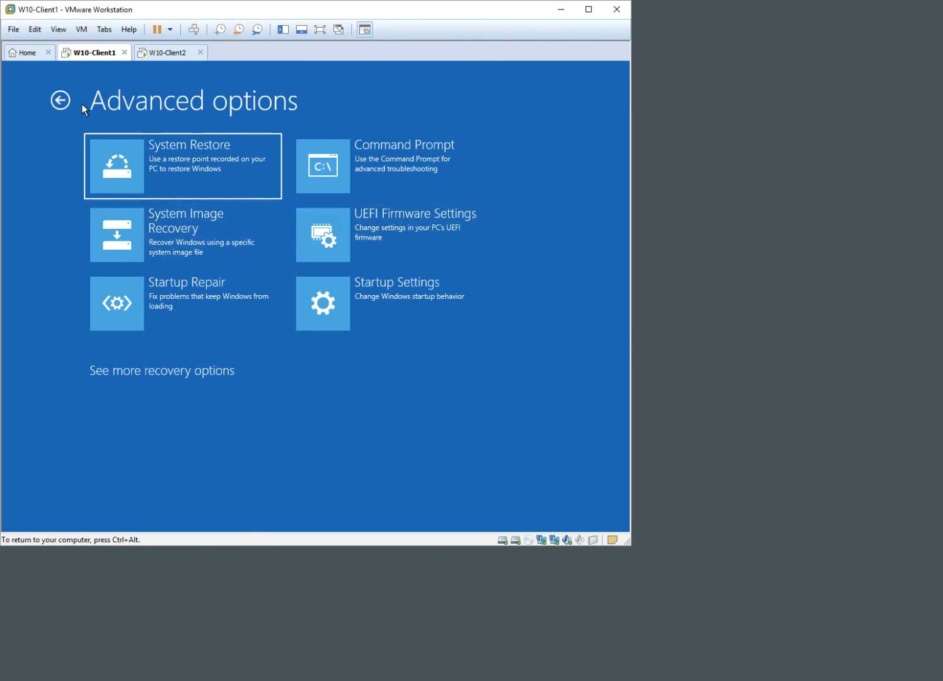
left_click(61, 100)
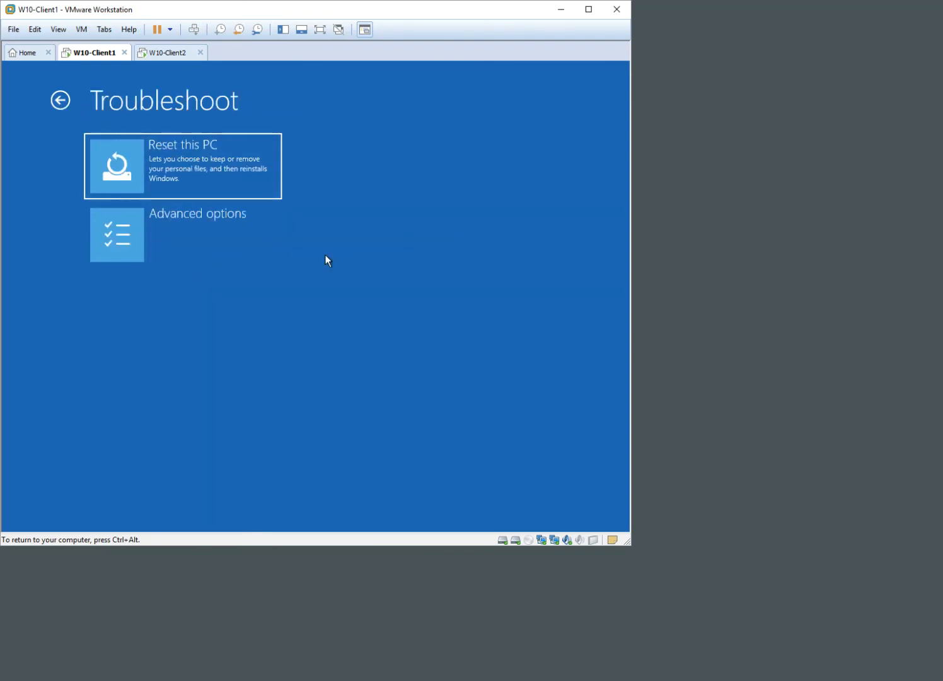
Switch to W10-Client2 and close the System Properties dialog and the Control Panel System window.
left_click(179, 60)
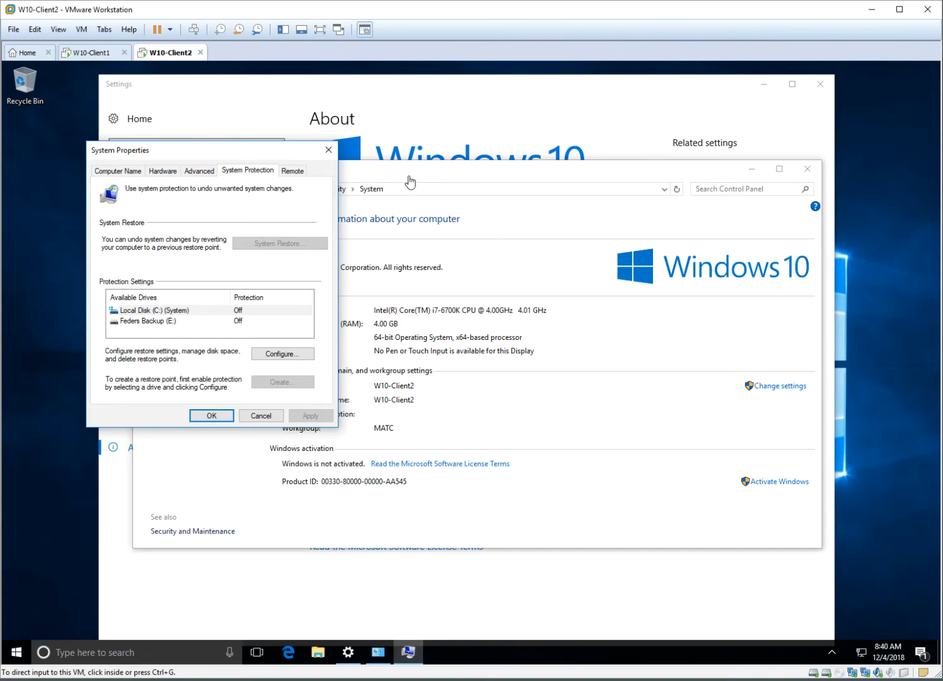
left_click(329, 150)
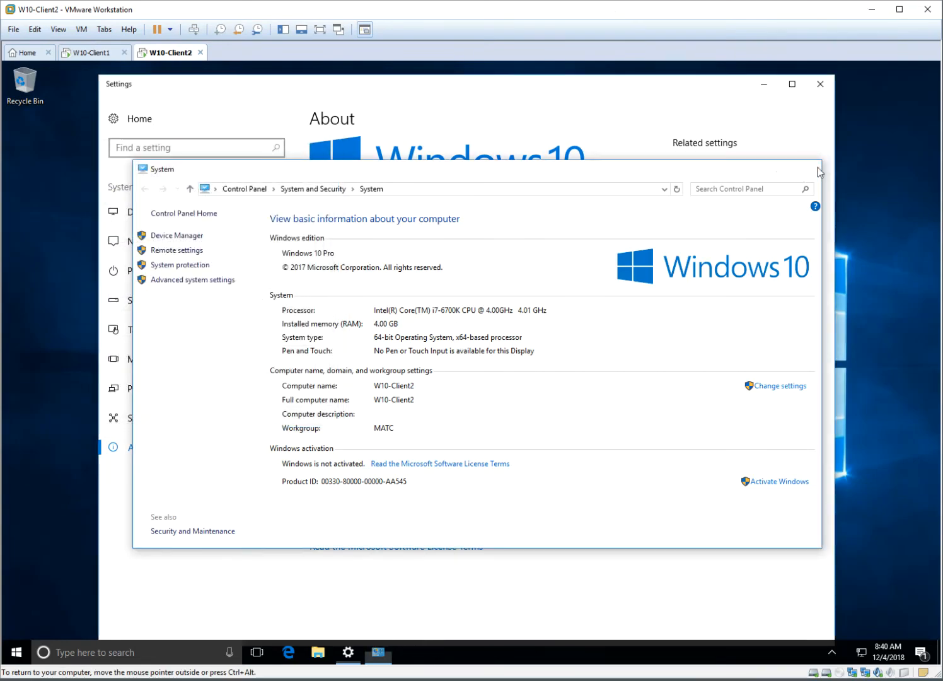
left_click(807, 169)
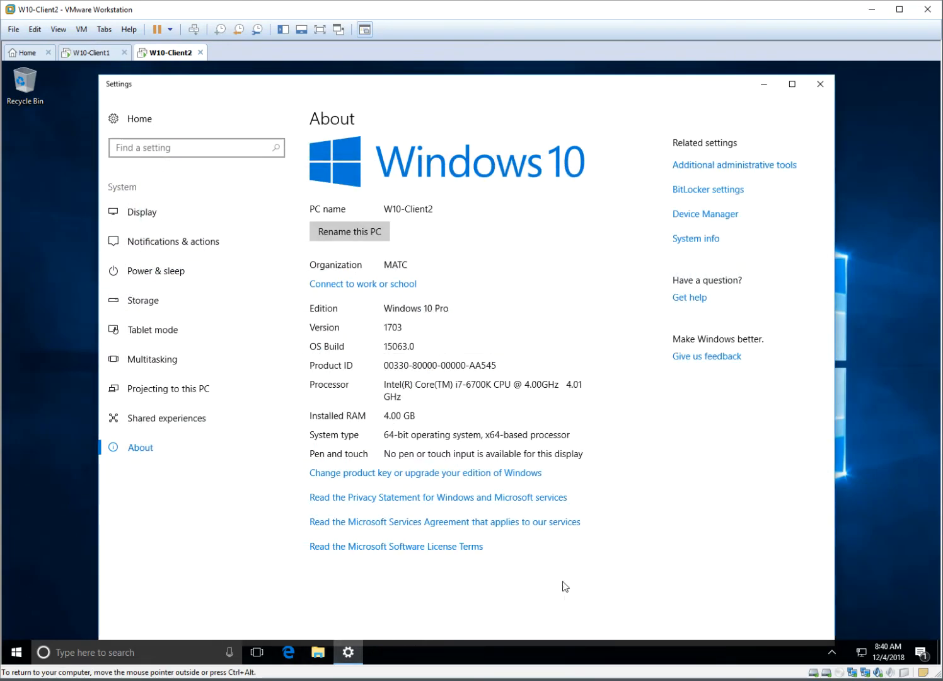
Go from the About page back to Settings home and open Recovery under Update & security.
left_click(348, 652)
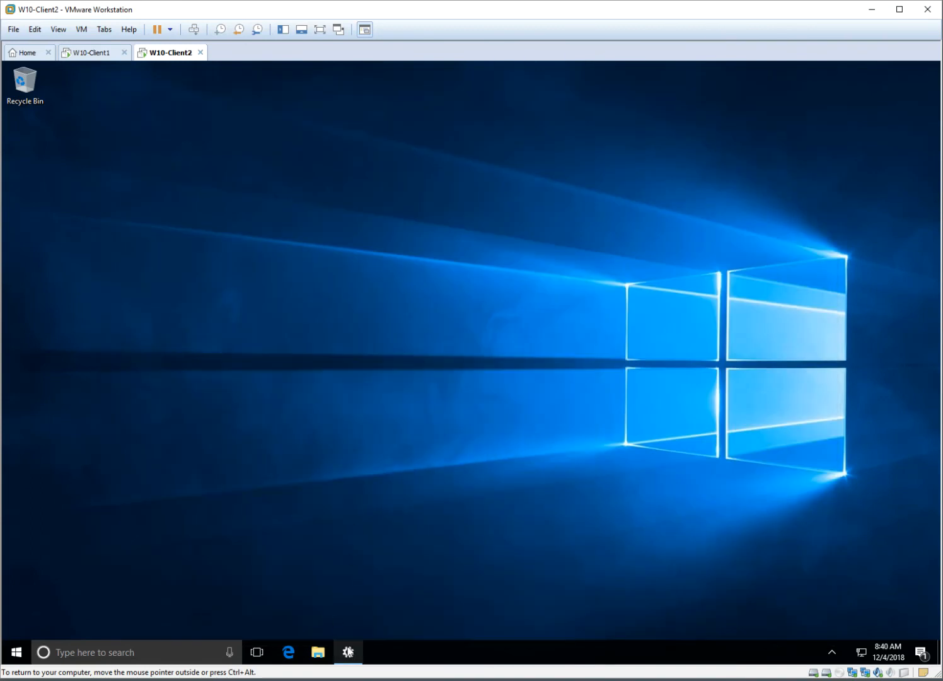
left_click(349, 652)
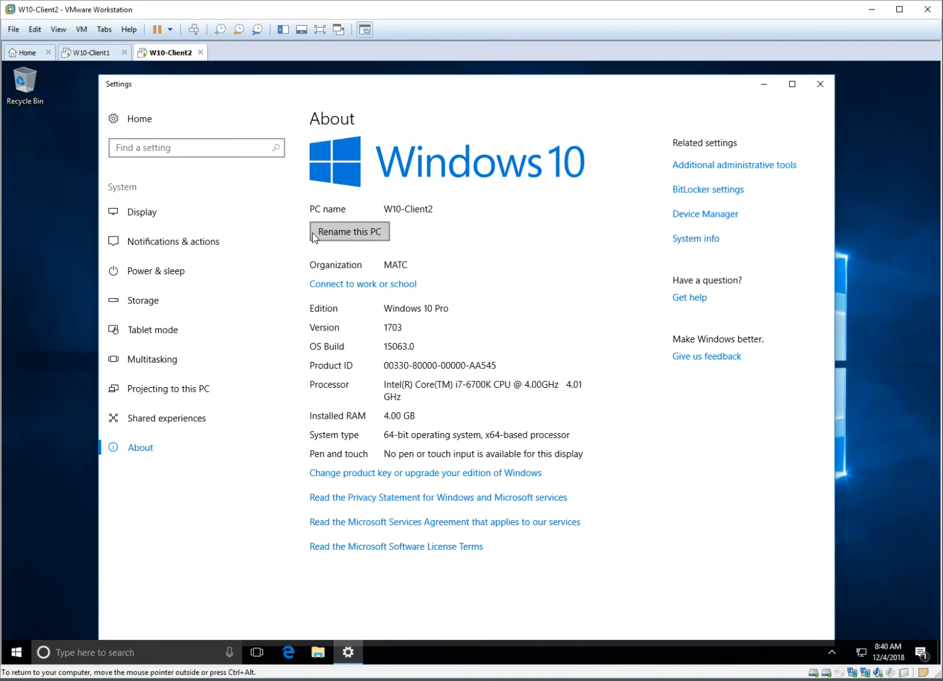
left_click(115, 120)
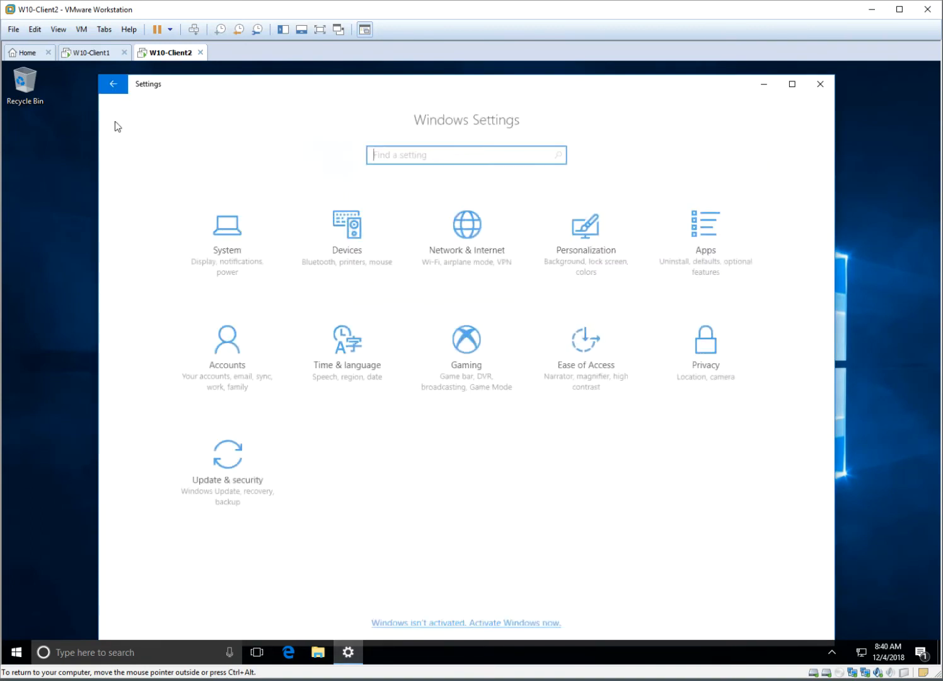
left_click(217, 463)
left_click(161, 328)
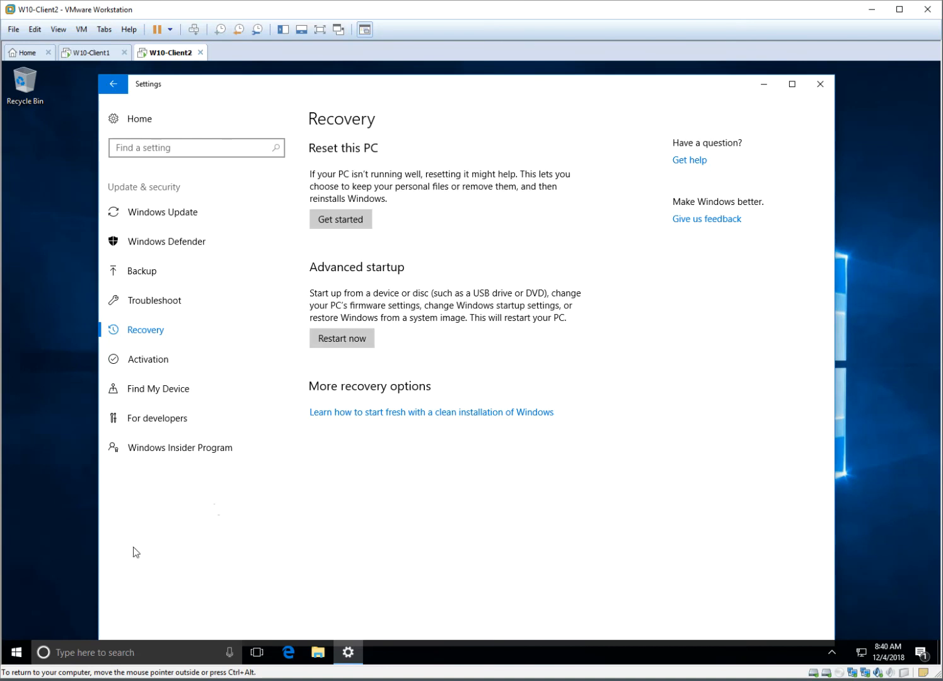
Restart W10-Client2 from the Start menu's power options into the advanced startup environment.
left_click(16, 646)
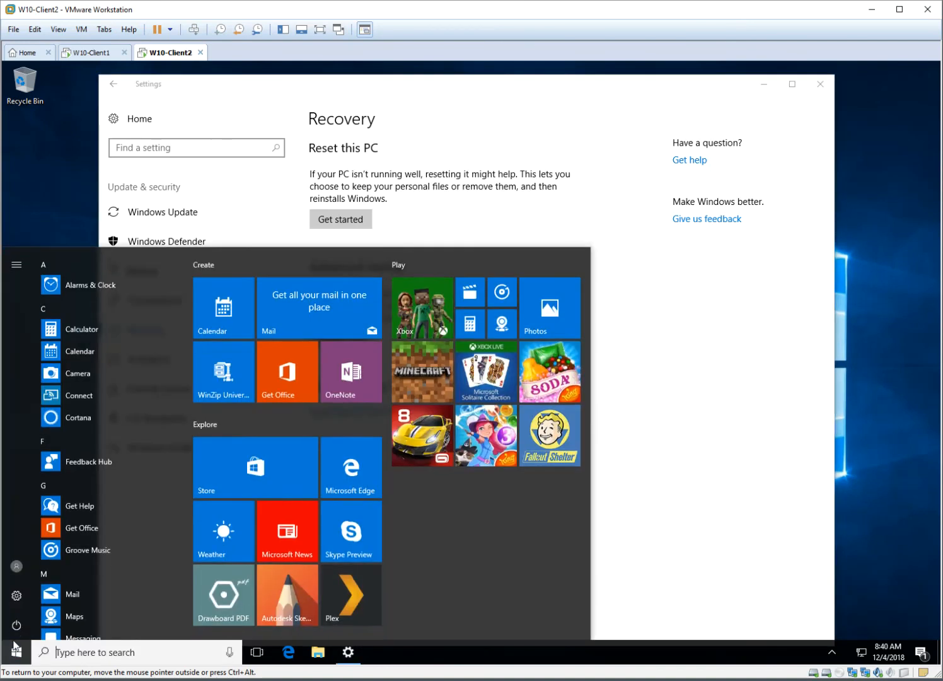
left_click(15, 626)
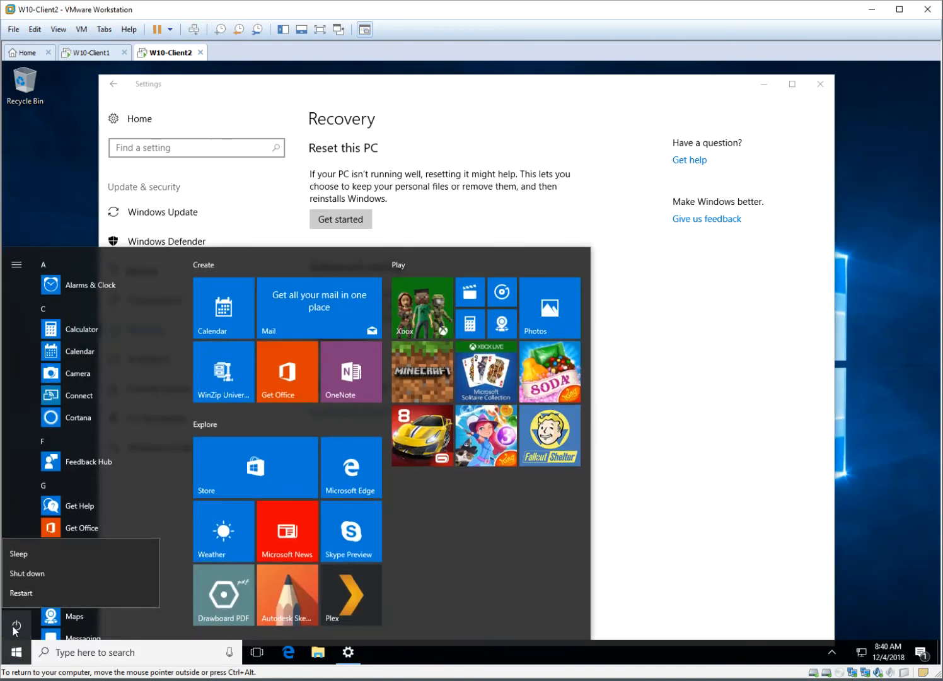
left_click(27, 593)
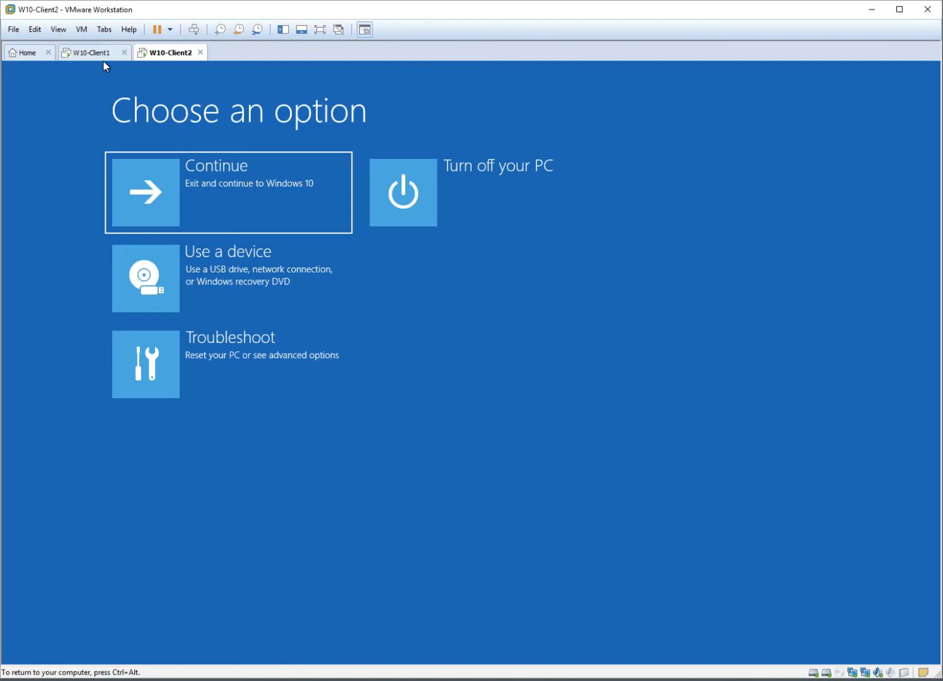
Open the W10-Client2 virtual machine settings and set its CD/DVD (SATA) drive as Connected.
left_click(86, 33)
left_click(158, 181)
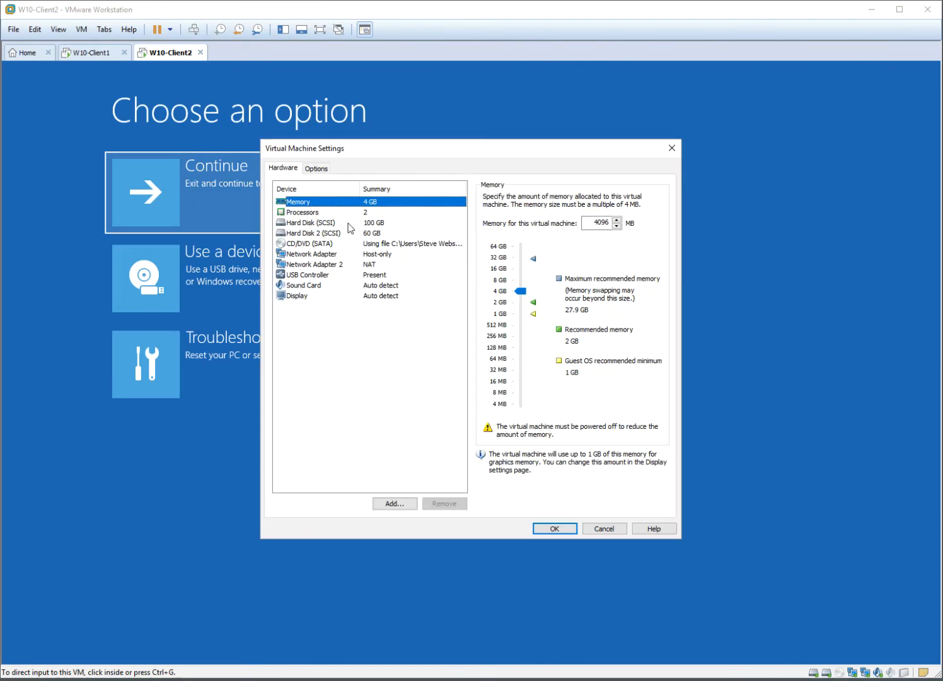
left_click(328, 244)
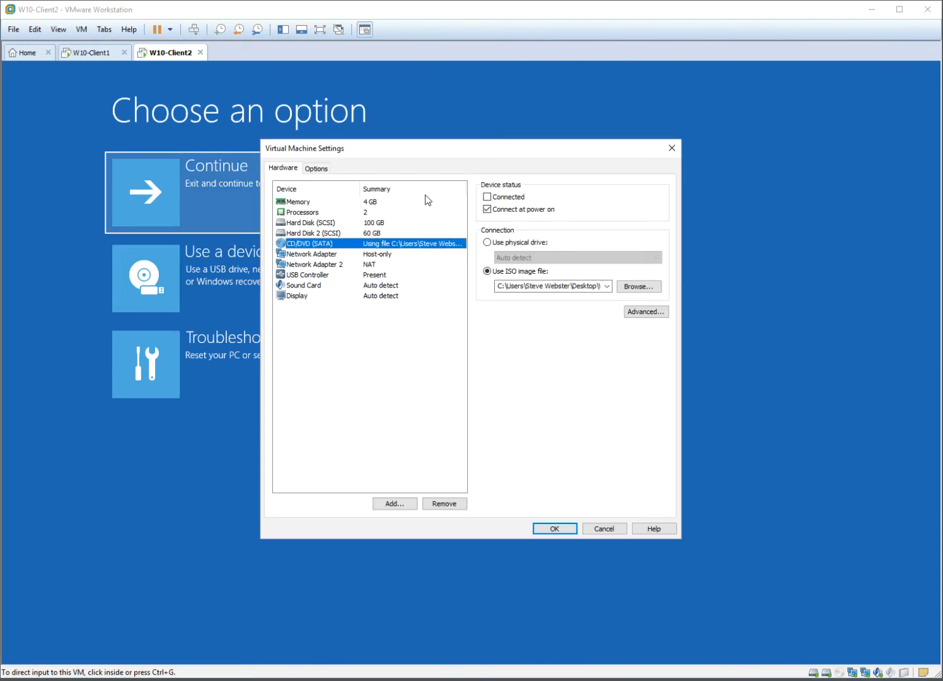
left_click(487, 197)
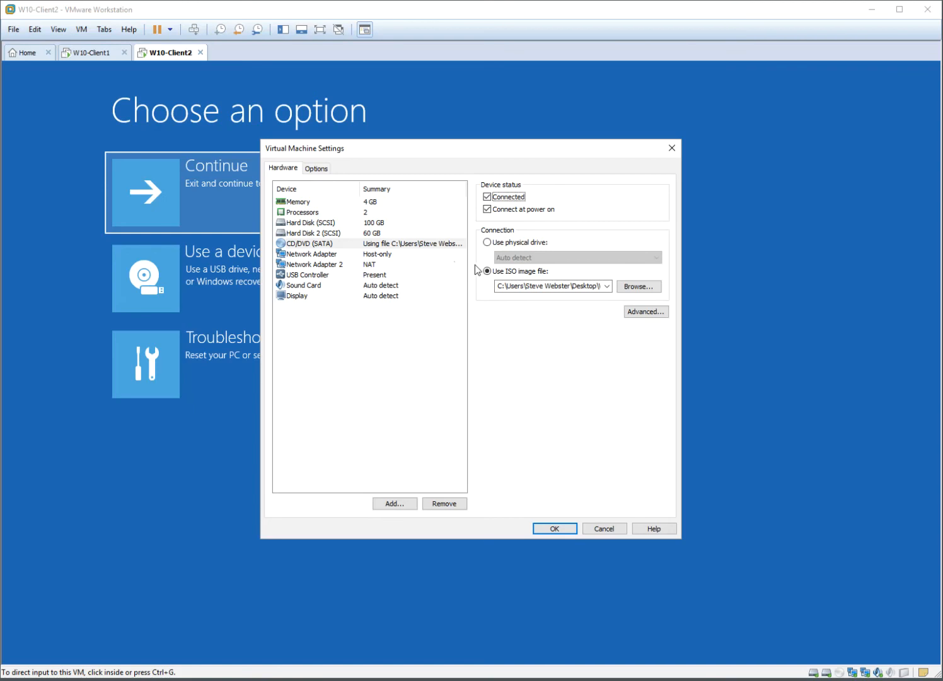
Select en_windows_10_consumer_editions_version_1803_updated_march_2018_x64_dvd_12063379 from the ITNET-110 (Windows 10) ISOs folder as the drive's ISO image.
left_click(640, 289)
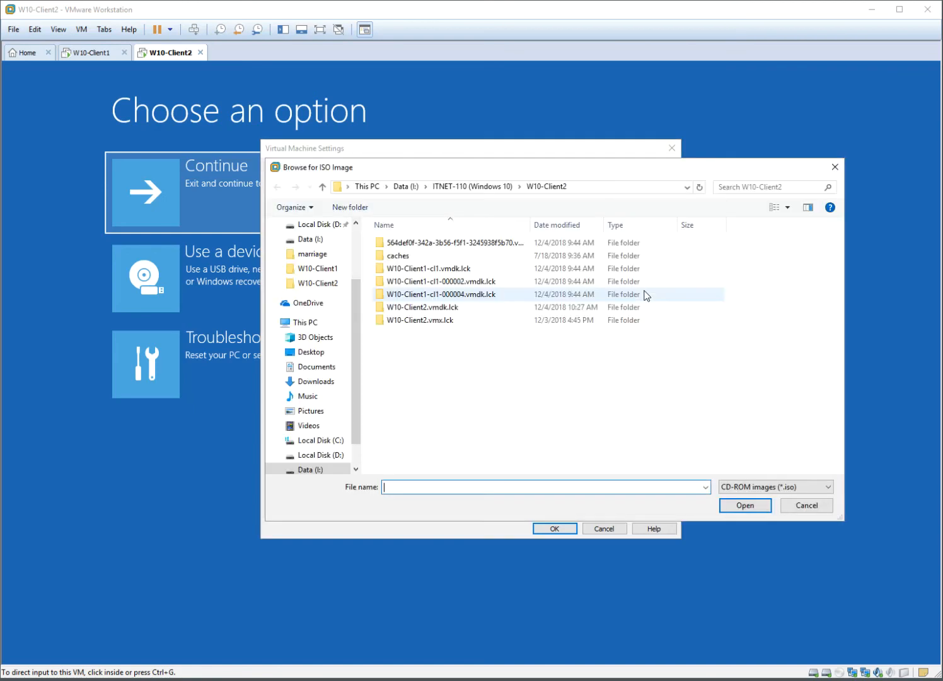
left_click(453, 187)
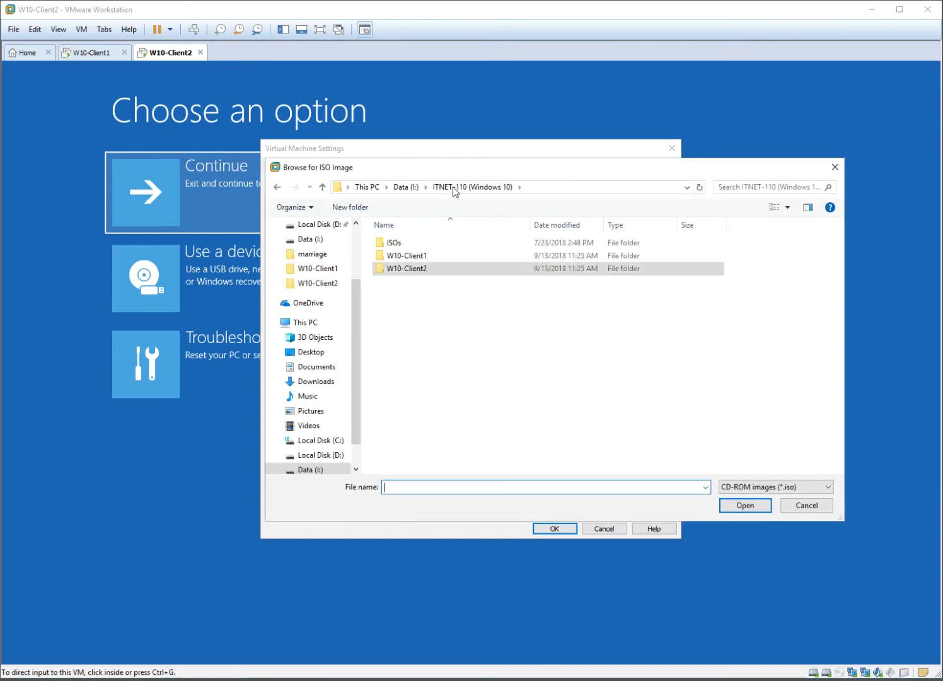
double_click(400, 245)
left_click(444, 245)
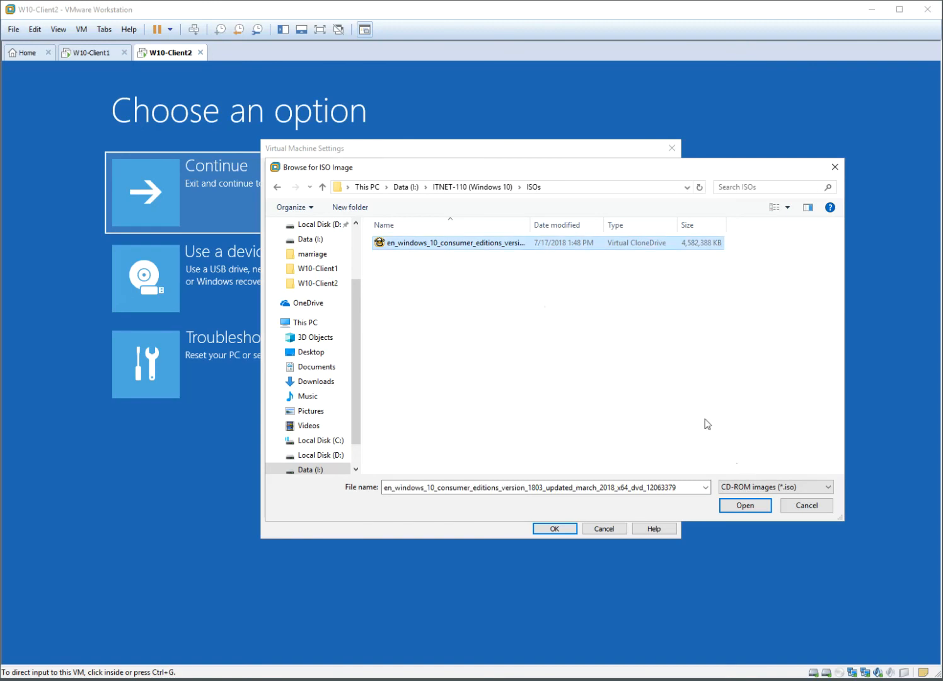
left_click(749, 507)
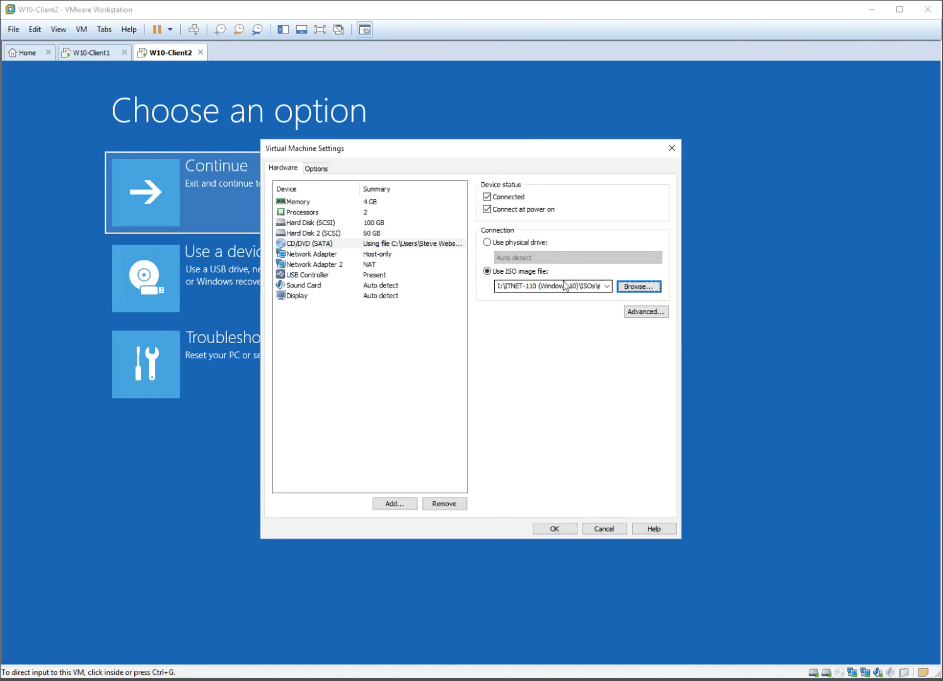
Save the virtual machine settings with the attached ISO and reset W10-Client2 to try booting from the disc.
left_click(557, 529)
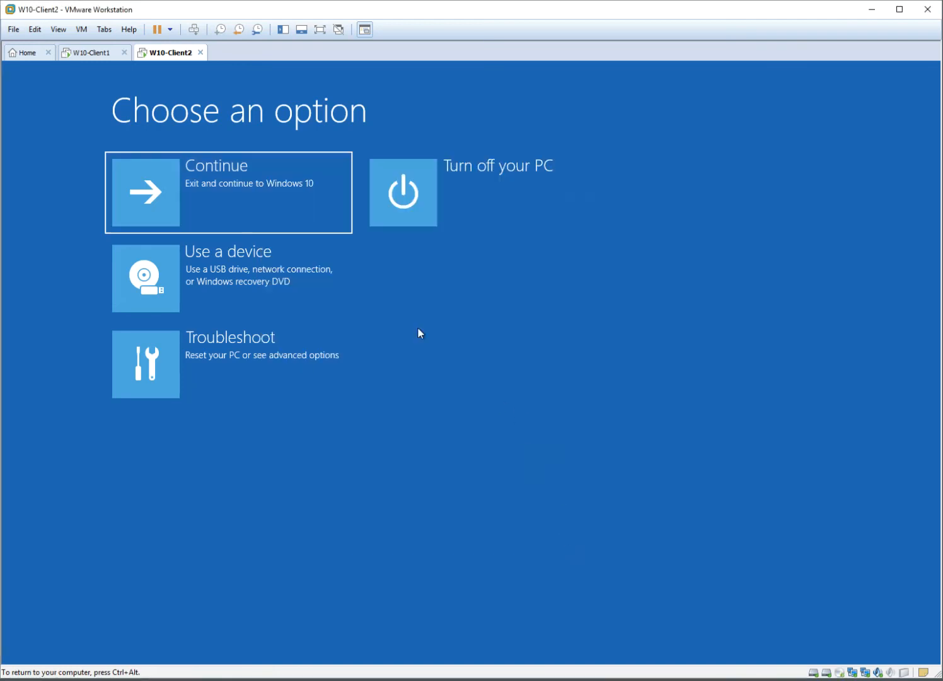
left_click(82, 29)
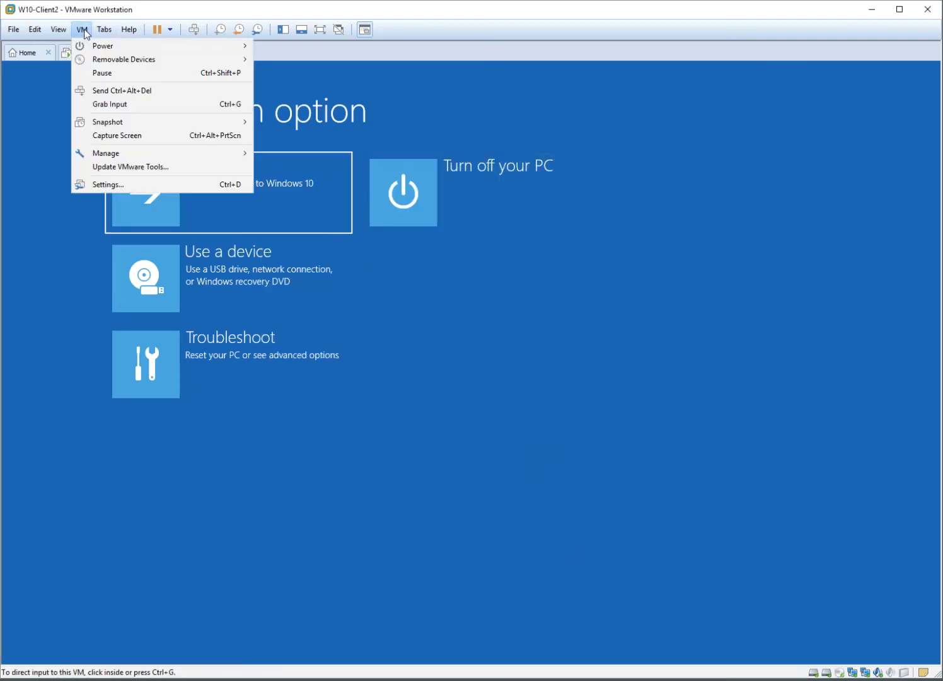
mouse_move(166, 46)
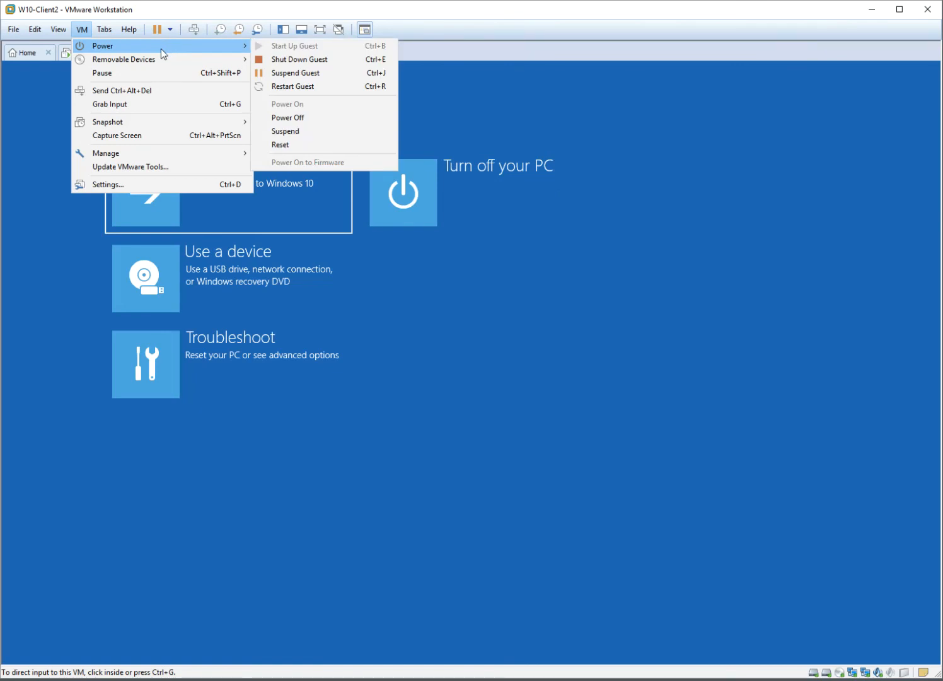
left_click(290, 145)
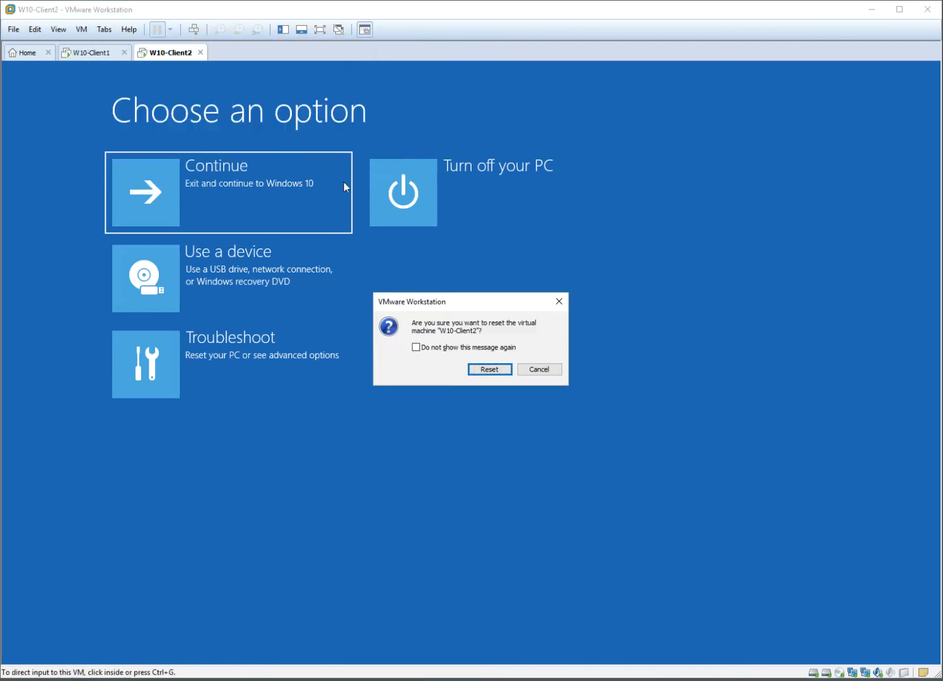
left_click(495, 371)
left_click(494, 367)
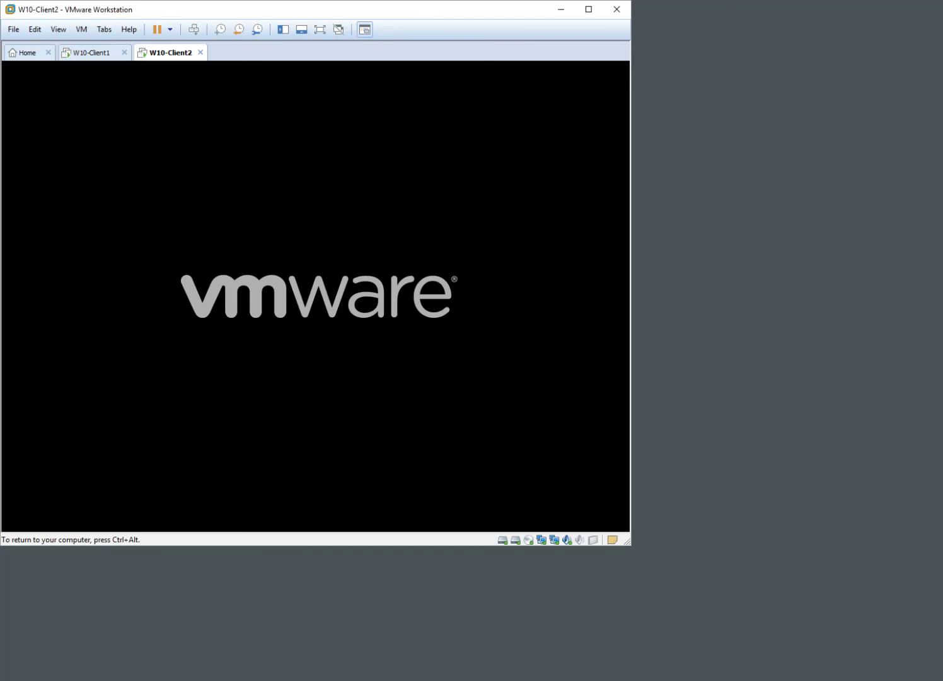
key("ctrl+alt")
left_click(295, 215)
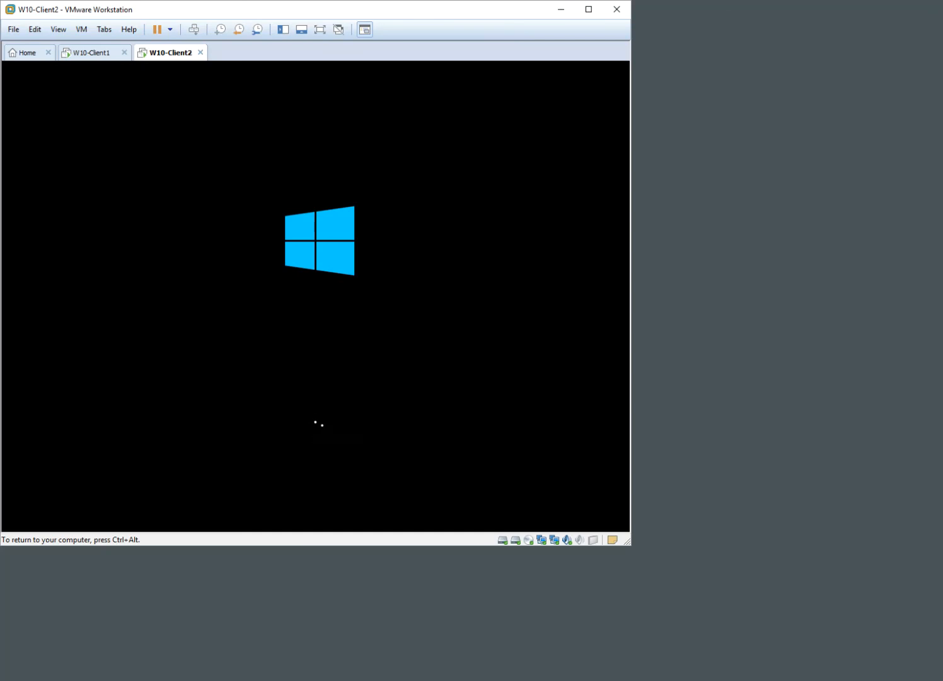
key("ctrl+alt")
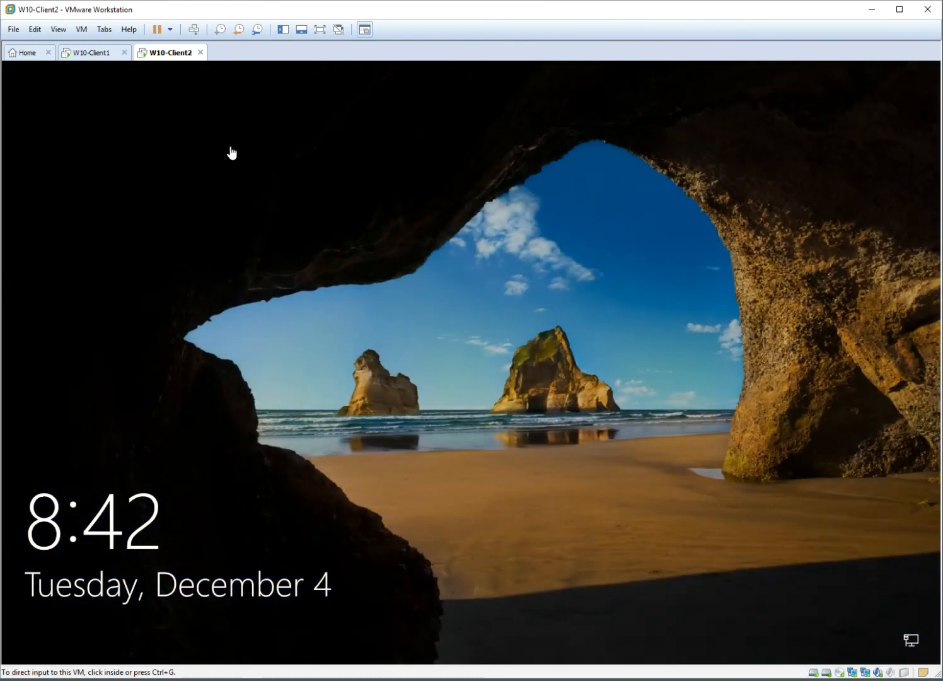
Power off W10-Client2 and power it back on to its firmware.
left_click(82, 29)
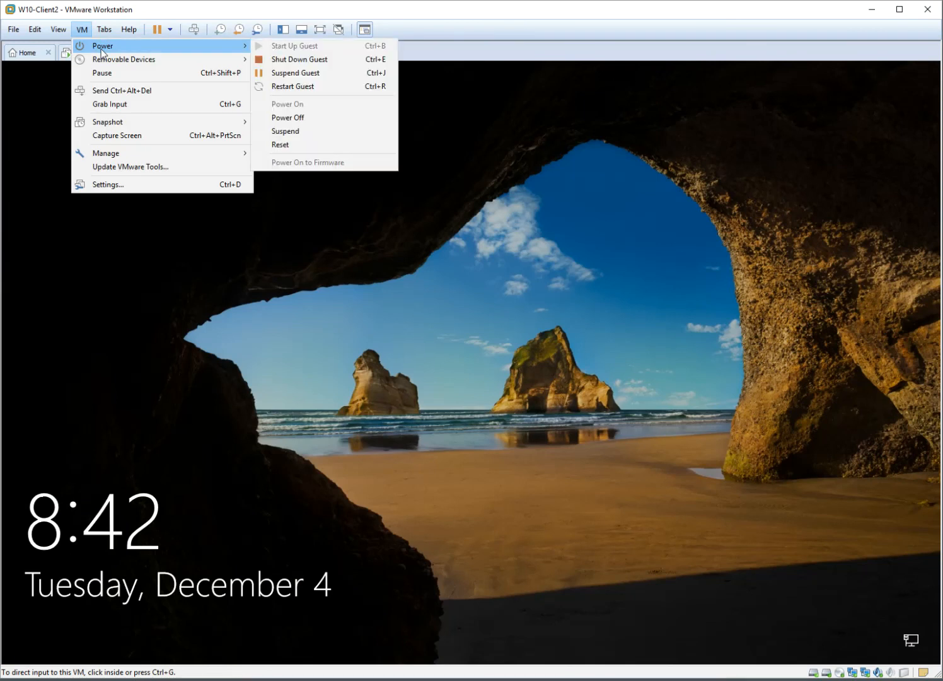
left_click(298, 118)
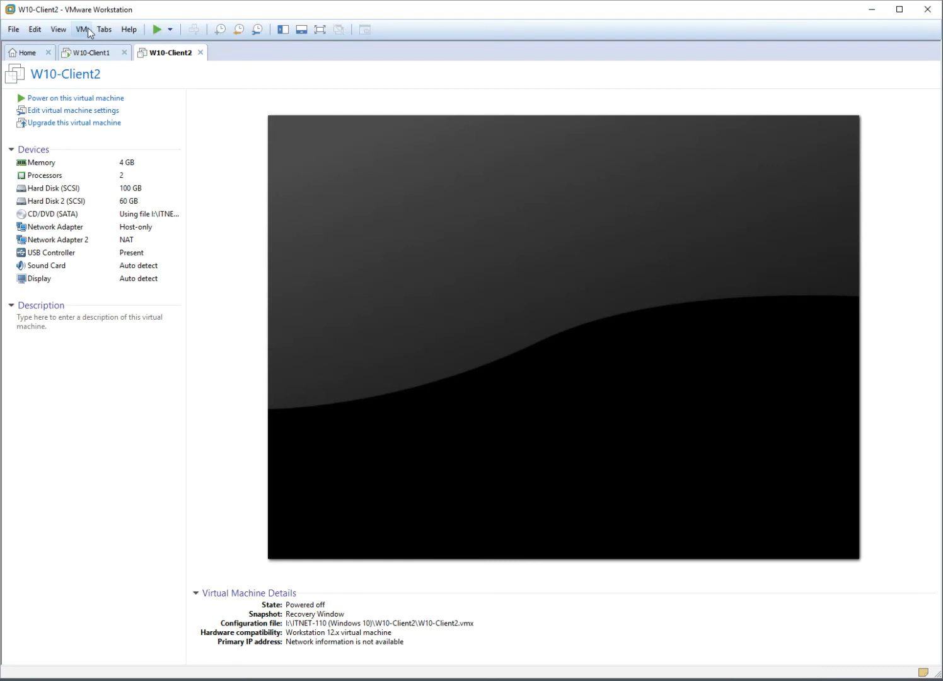
left_click(84, 29)
mouse_move(93, 49)
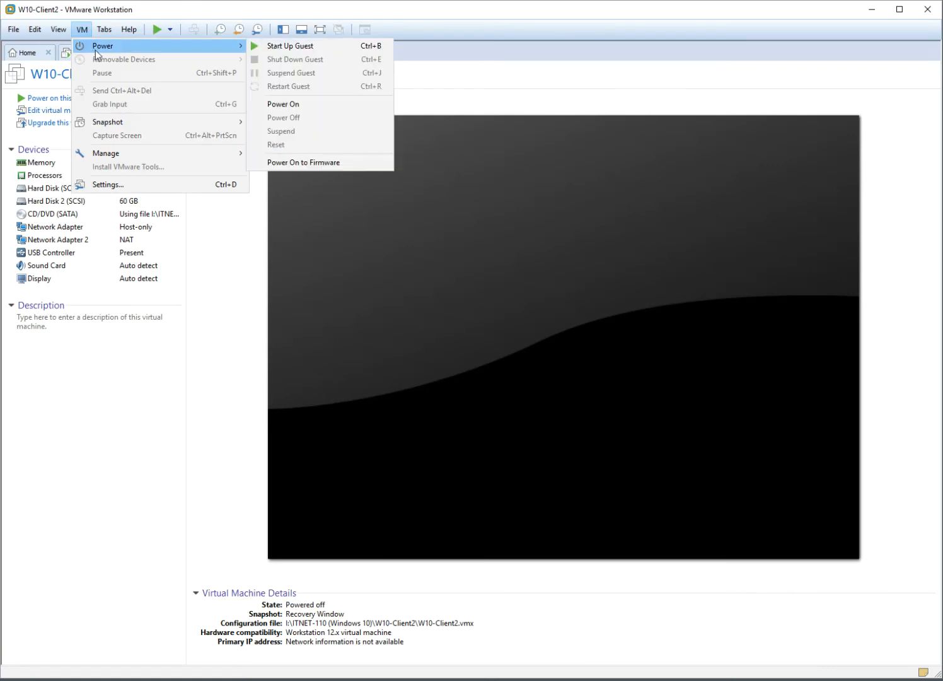
left_click(297, 163)
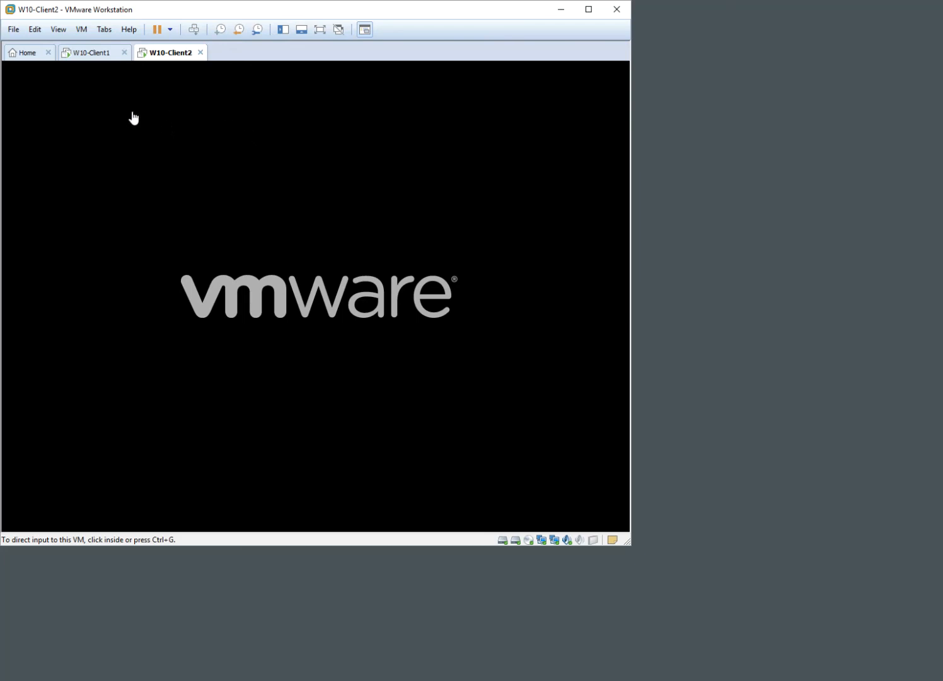
Check the CD/DVD (SATA) drive's connection and ISO image in the W10-Client2 virtual machine settings, leaving them unmodified.
left_click(81, 30)
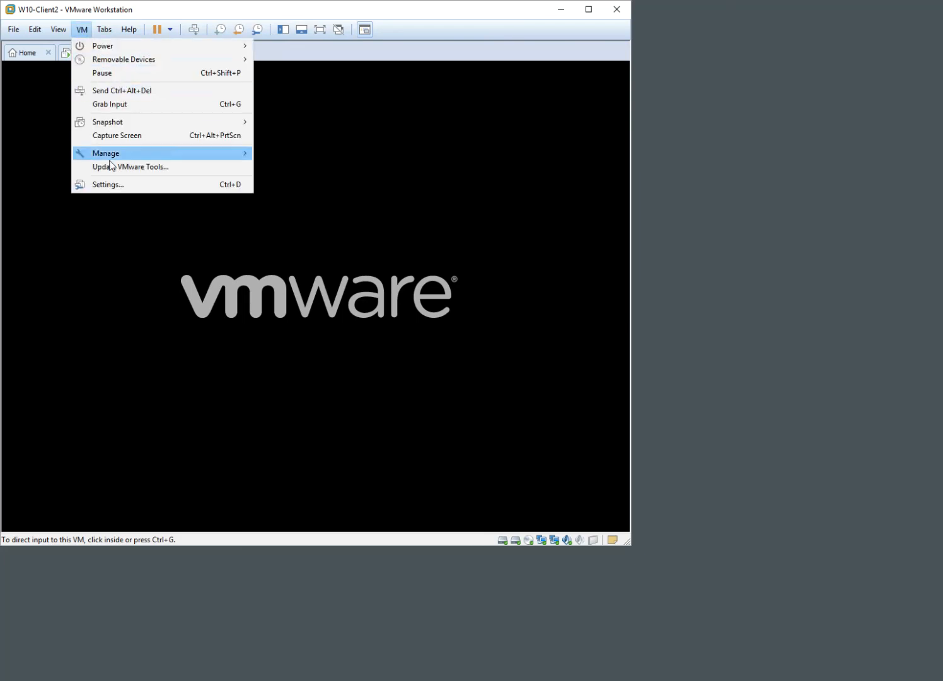
left_click(109, 185)
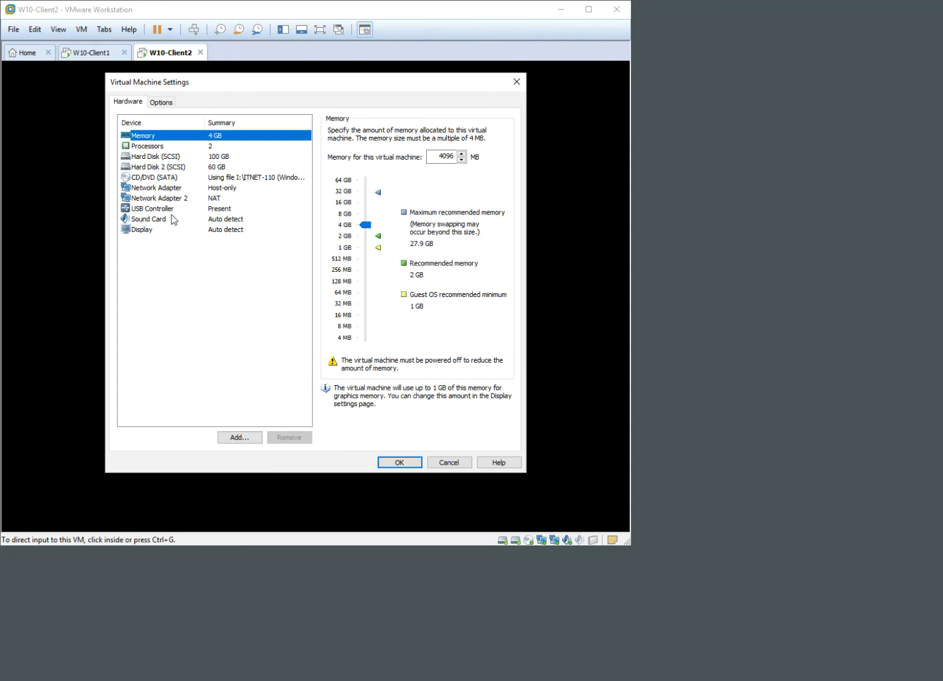
left_click(151, 179)
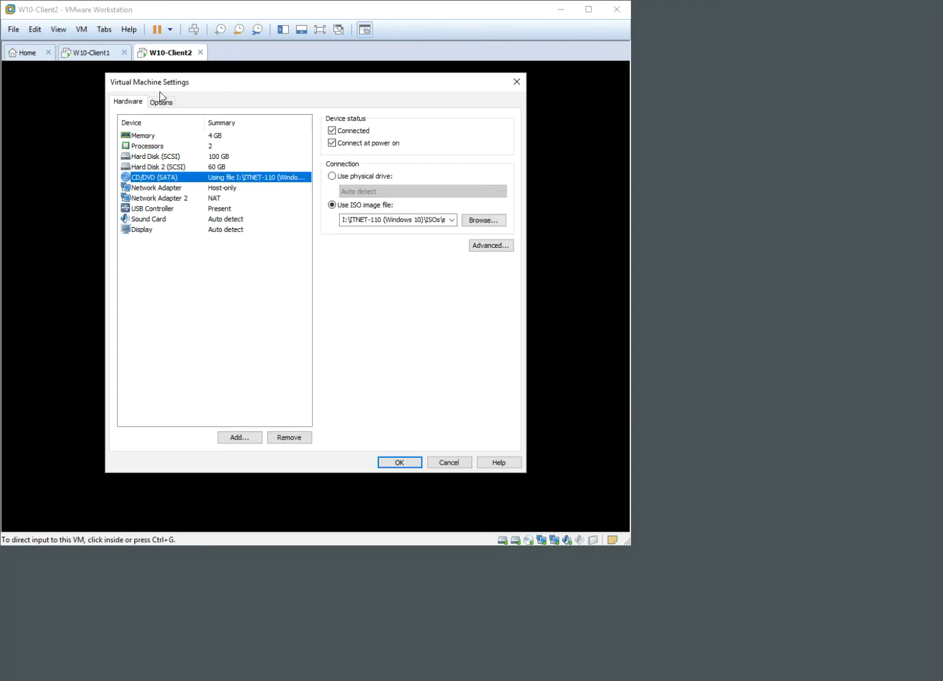
left_click(446, 461)
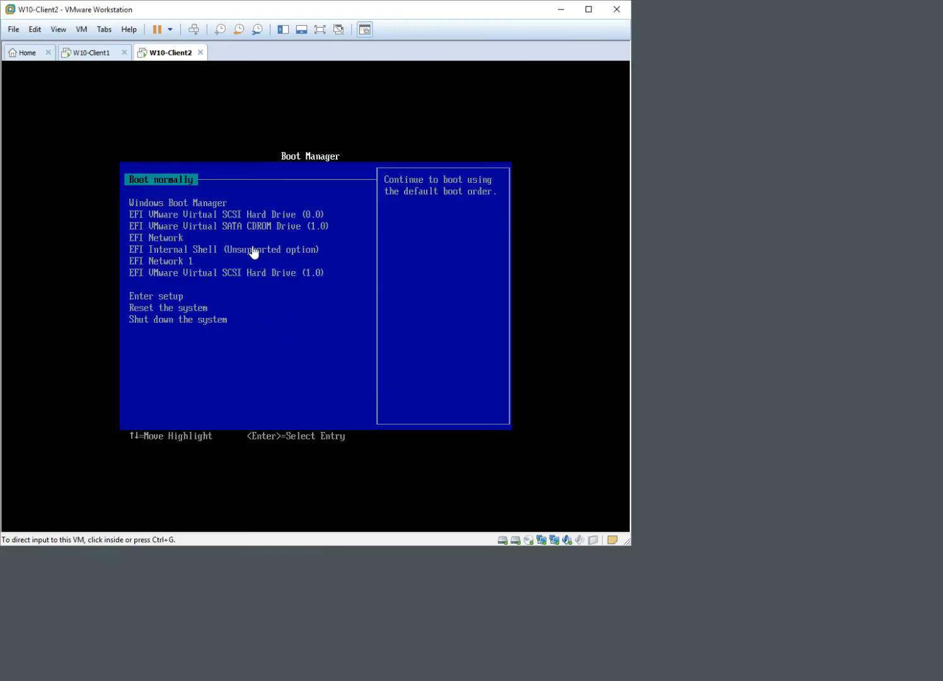
Boot W10-Client2 from EFI VMware Virtual SATA CDROM Drive (1.0) and choose Repair your computer in Windows Setup with the default language preferences.
left_click(186, 188)
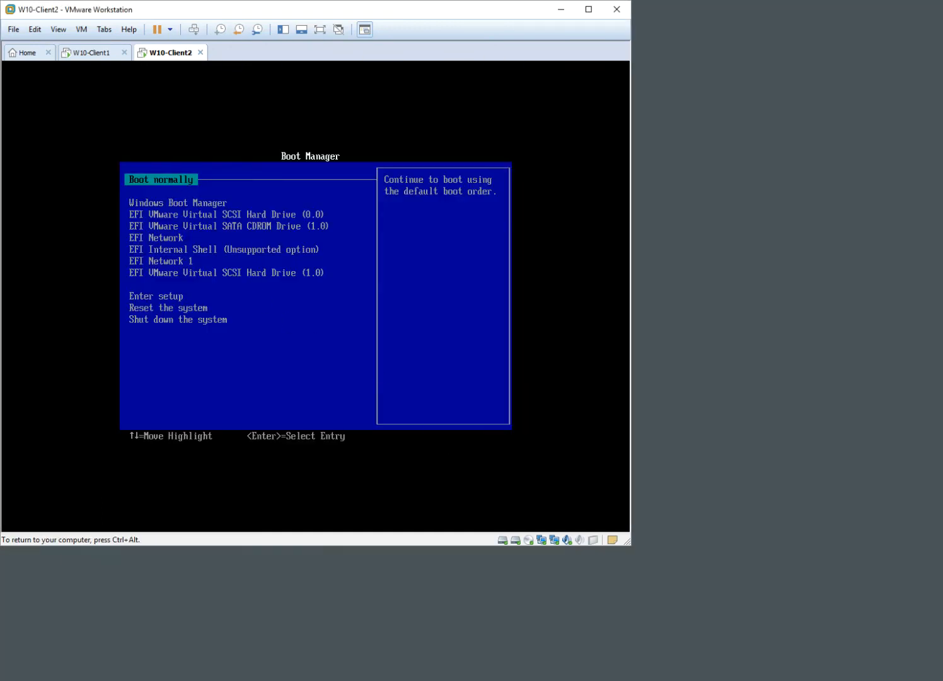
key("Down")
key("Down")
key("Down")
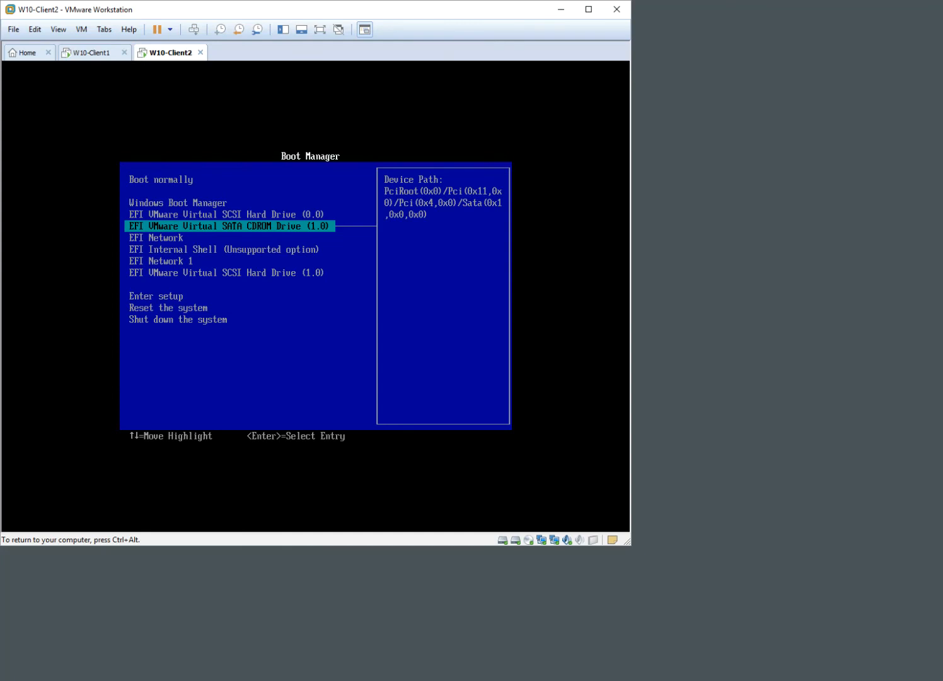
key("Return")
key("Return")
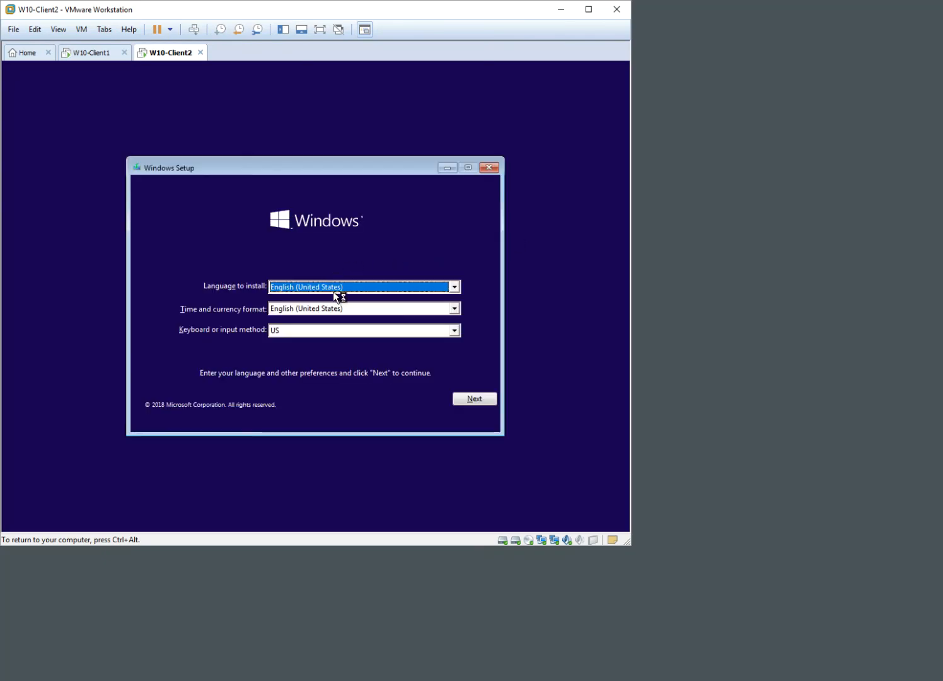
left_click(483, 404)
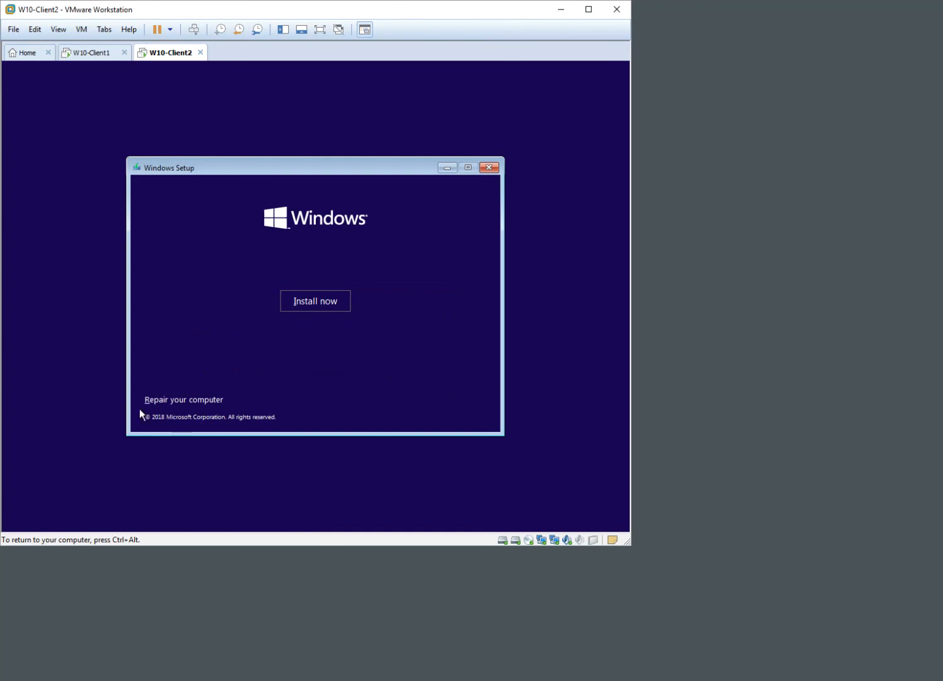
left_click(157, 411)
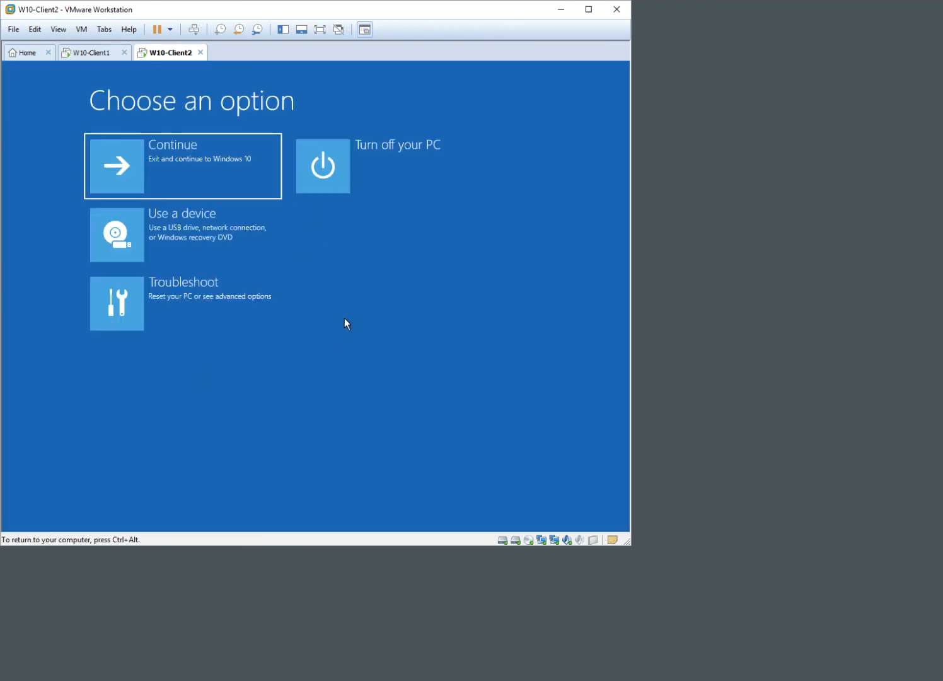
Switch to W10-Client1 and restore its Pre-Demo snapshot.
left_click(89, 55)
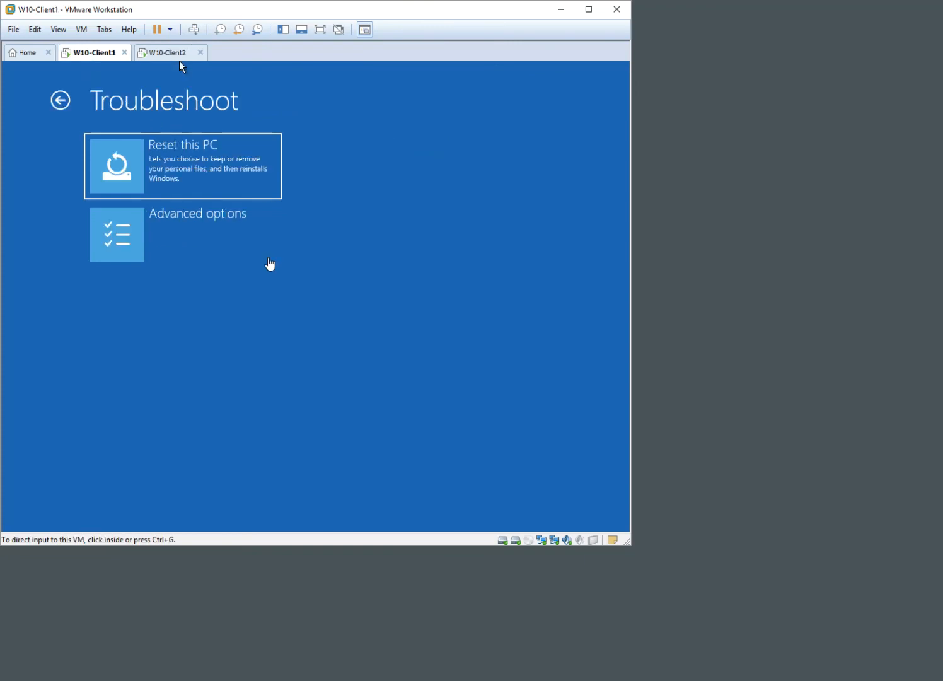
left_click(81, 29)
mouse_move(63, 29)
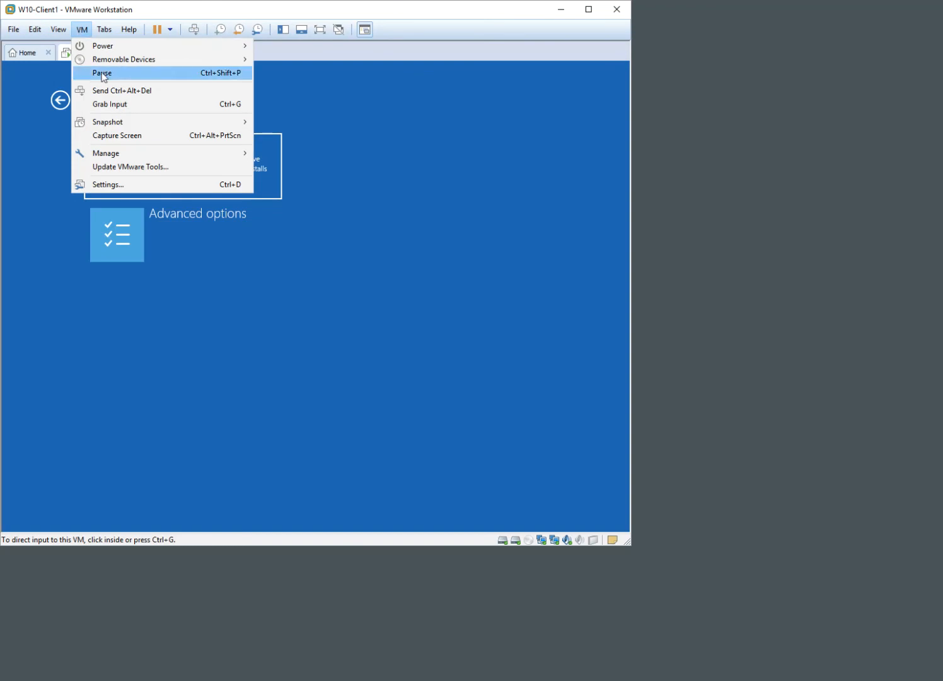
mouse_move(108, 124)
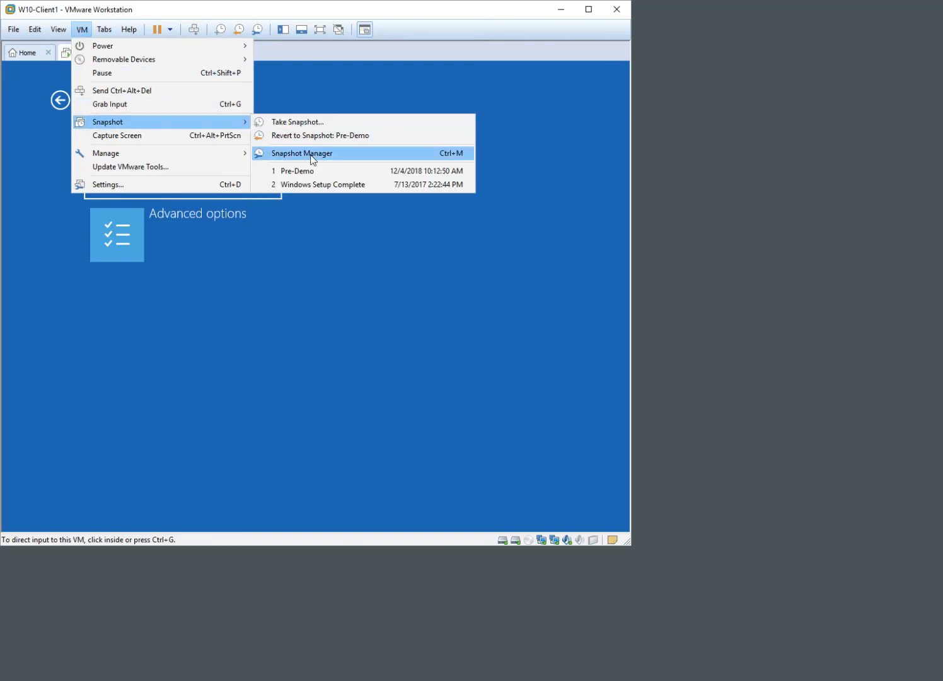
left_click(323, 172)
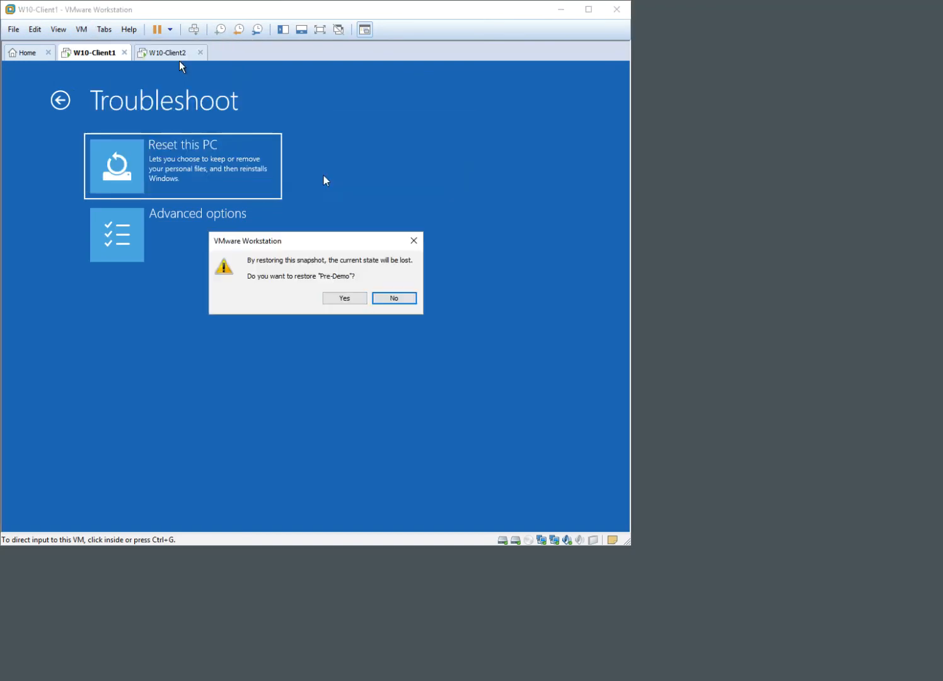
left_click(346, 298)
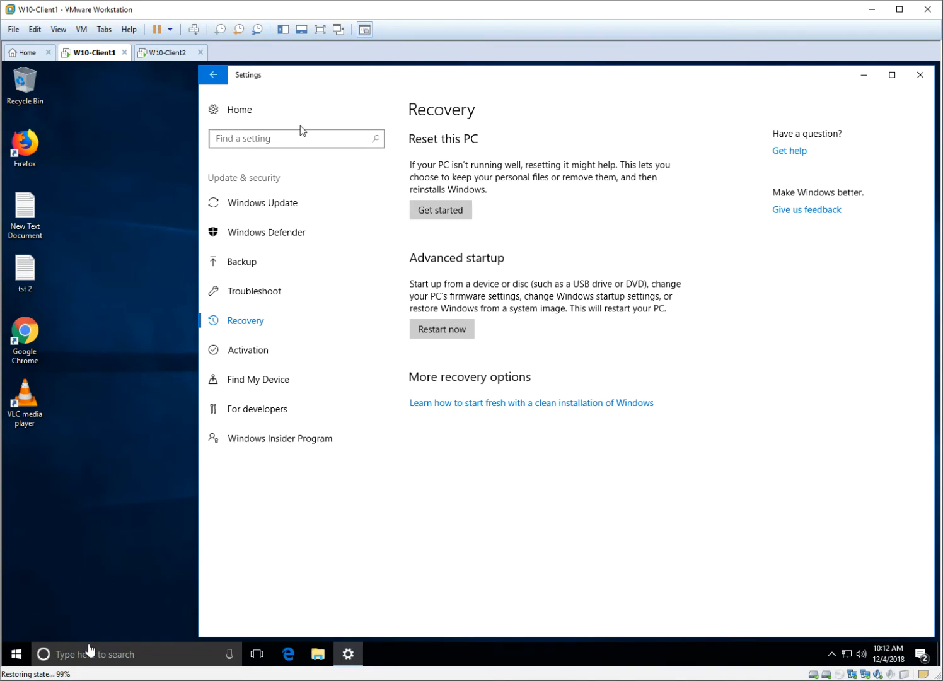
Search Windows for "recov" and open the Recovery control panel.
left_click(71, 656)
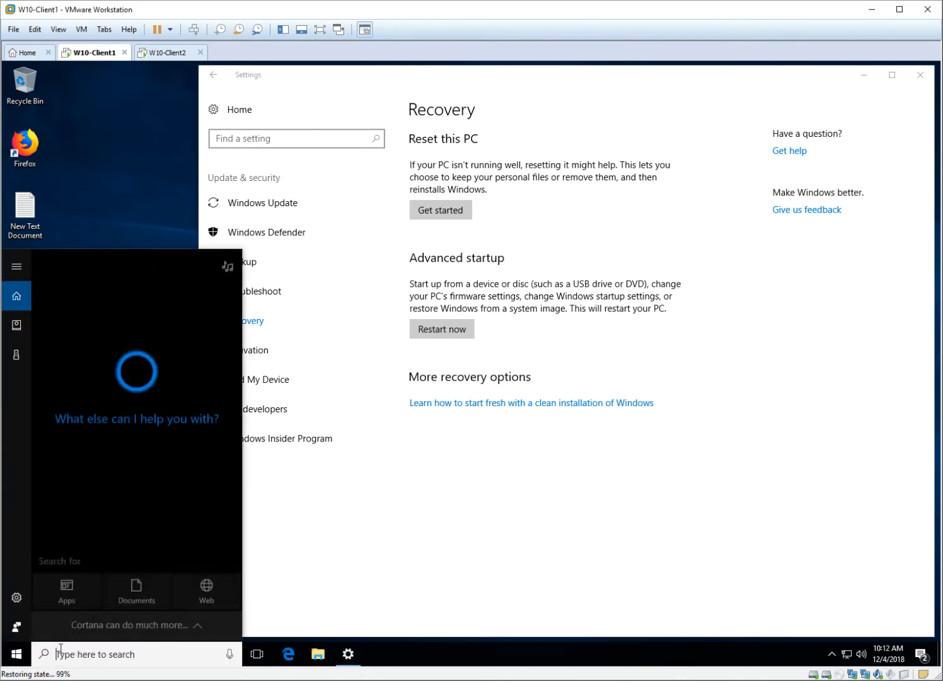
type("reco")
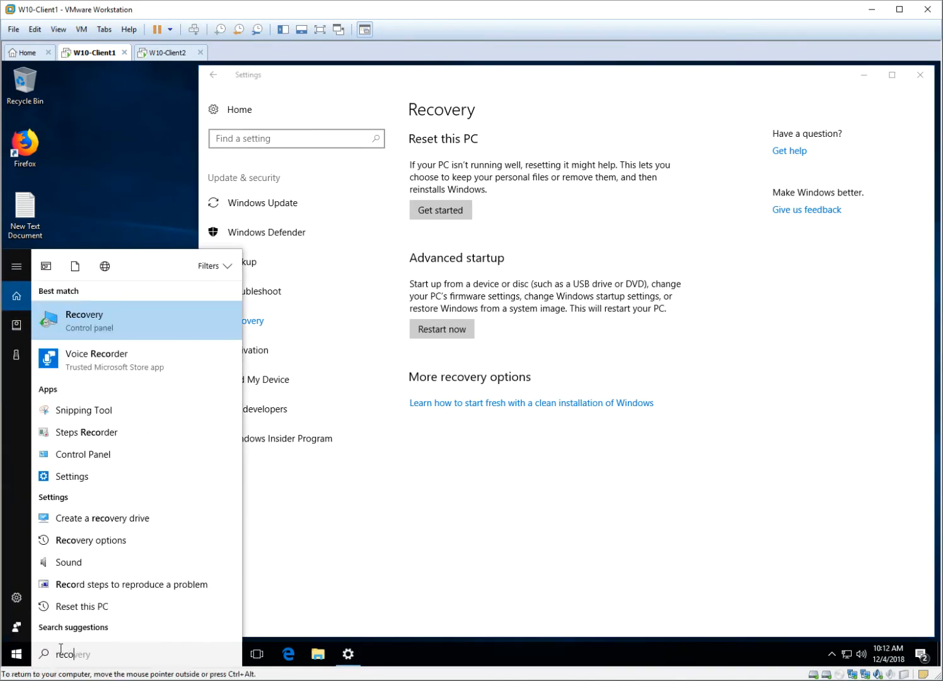
type("v")
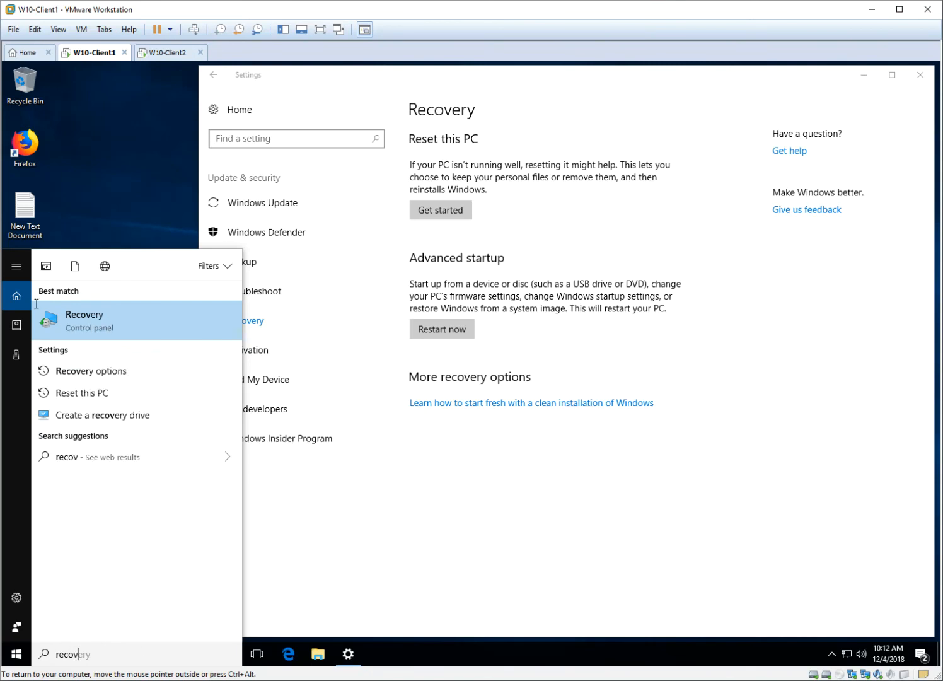
key("Return")
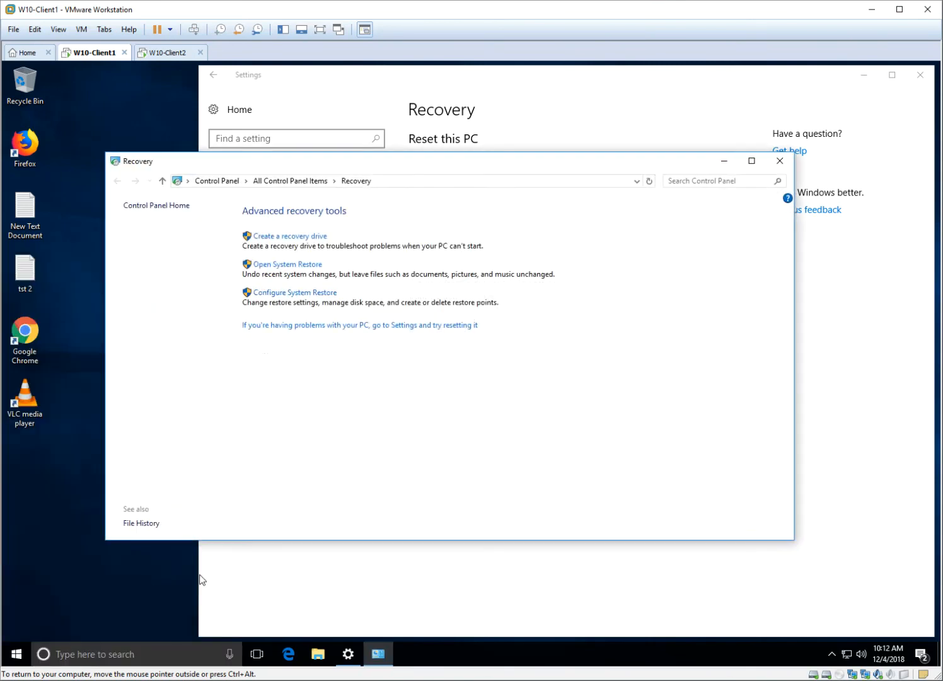
Find and open Control Panel through Windows search and show its items as small icons.
left_click(17, 658)
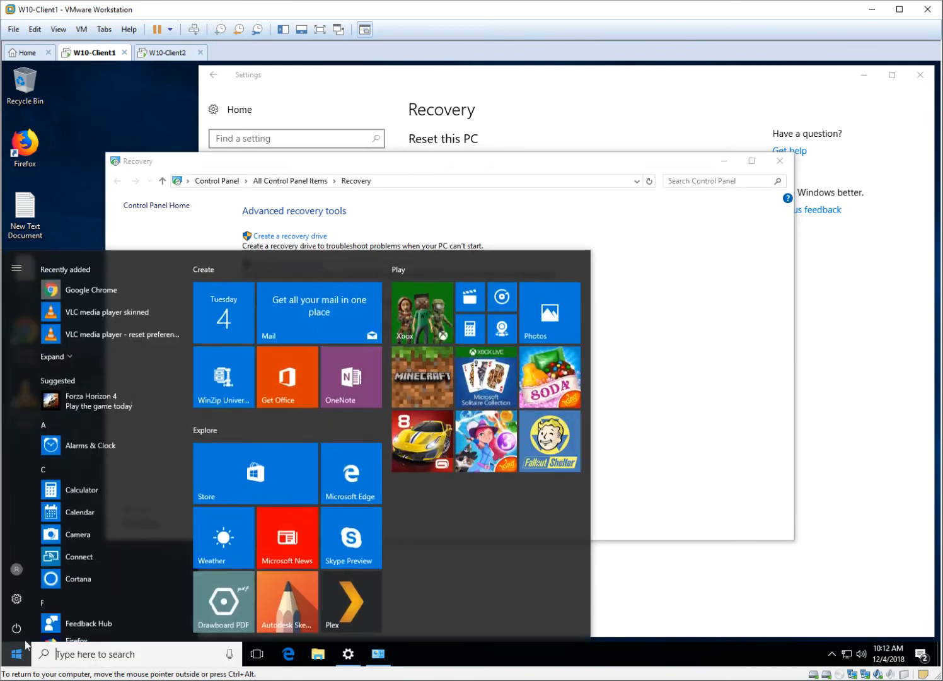
left_click(75, 654)
type("qontro")
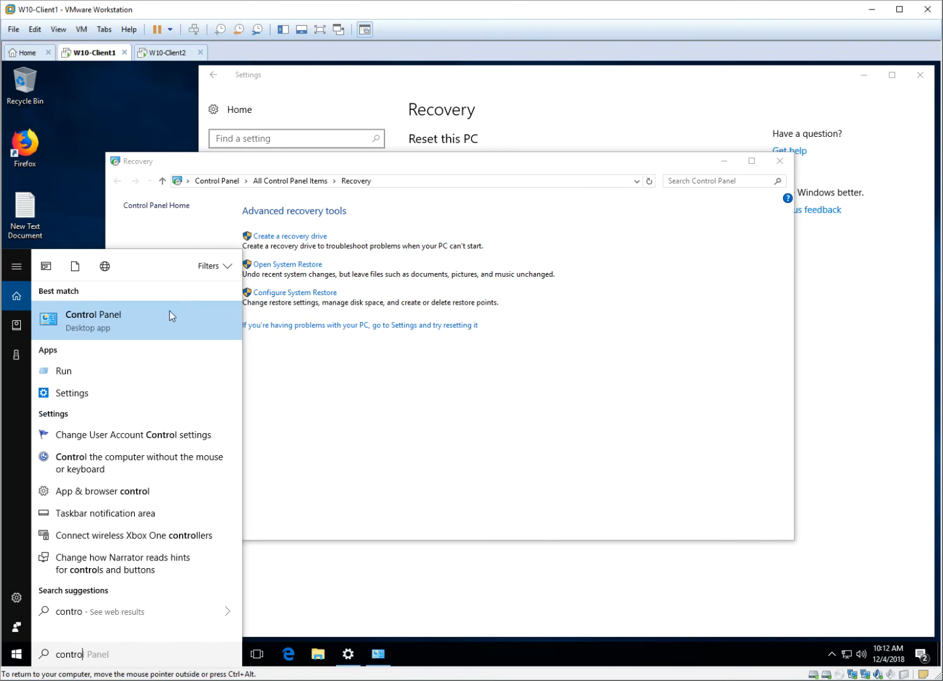
left_click(177, 302)
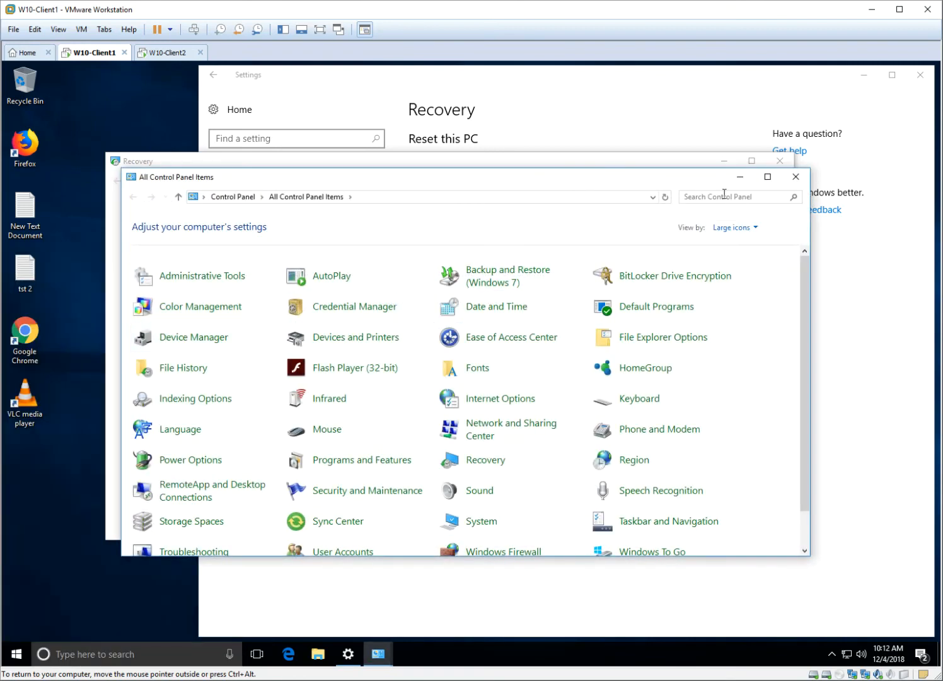
left_click(732, 227)
left_click(744, 276)
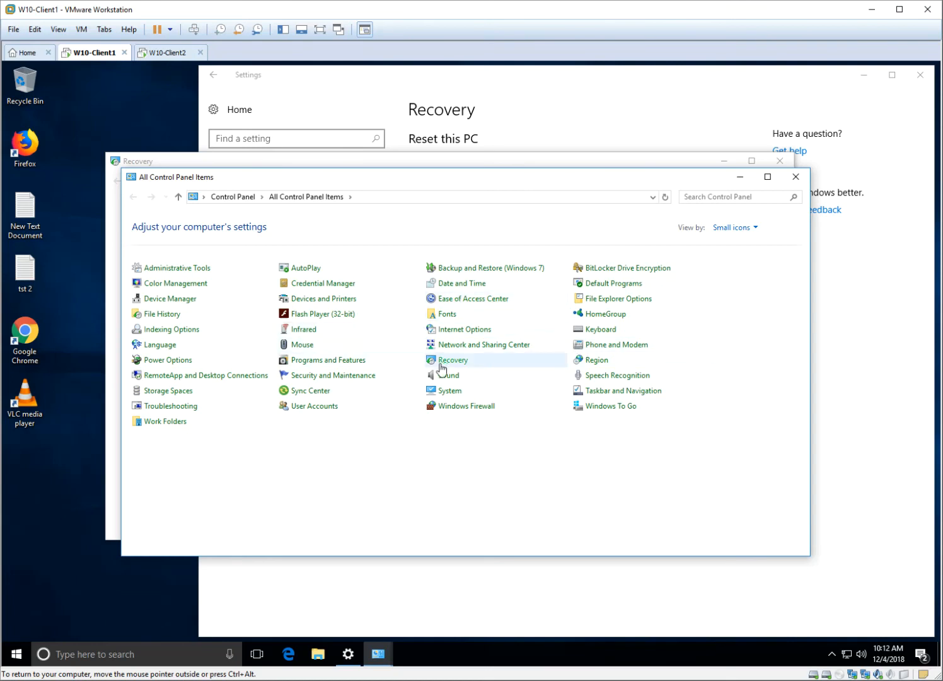
Open Recovery in Control Panel and start the recovery drive wizard with system files backed up to the drive.
left_click(445, 361)
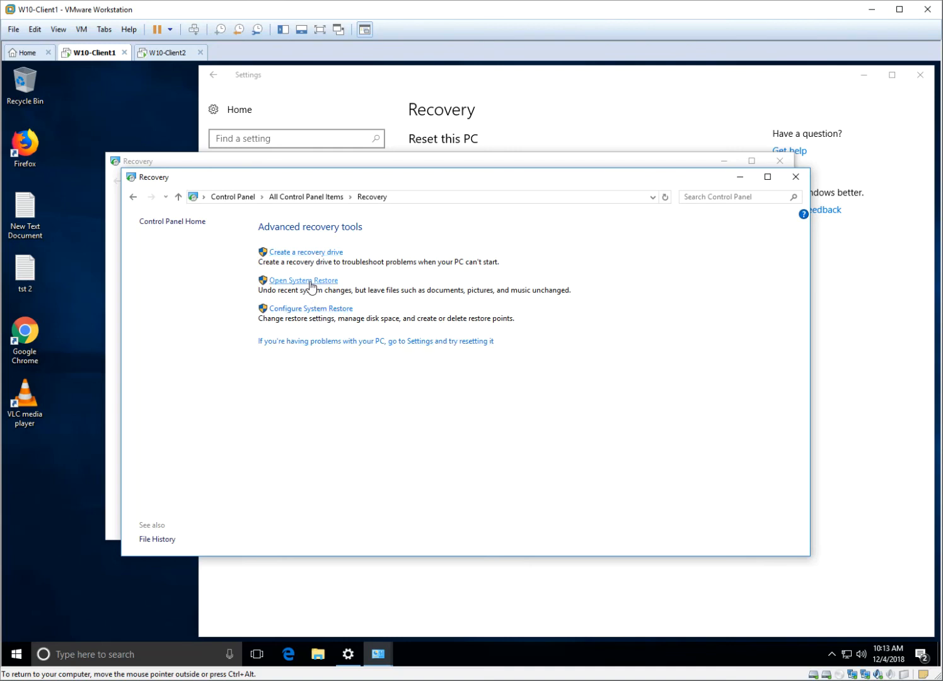
left_click(309, 252)
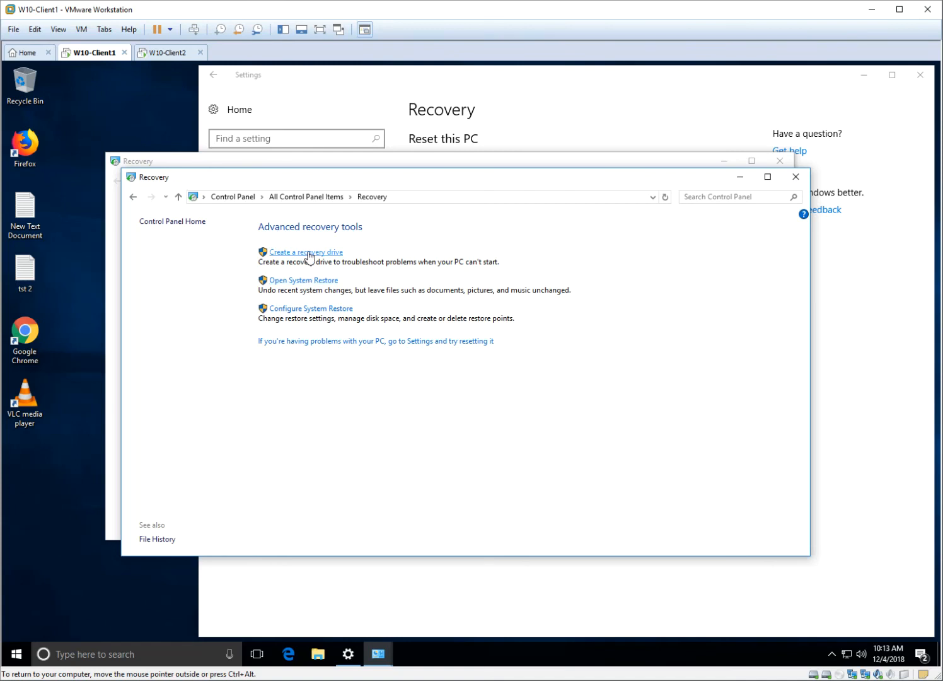
left_click(394, 435)
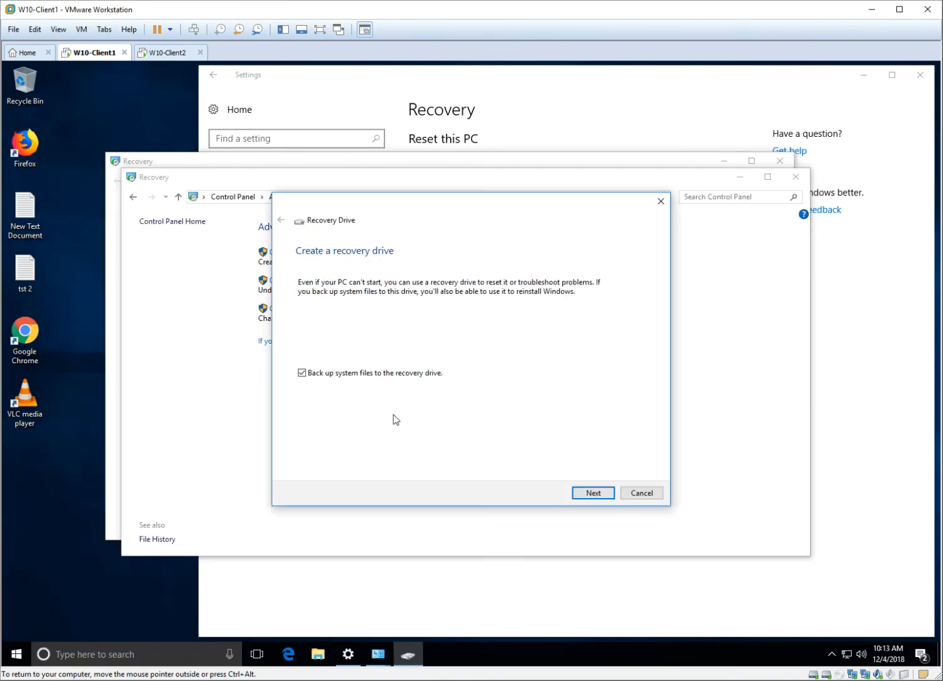
left_click(580, 495)
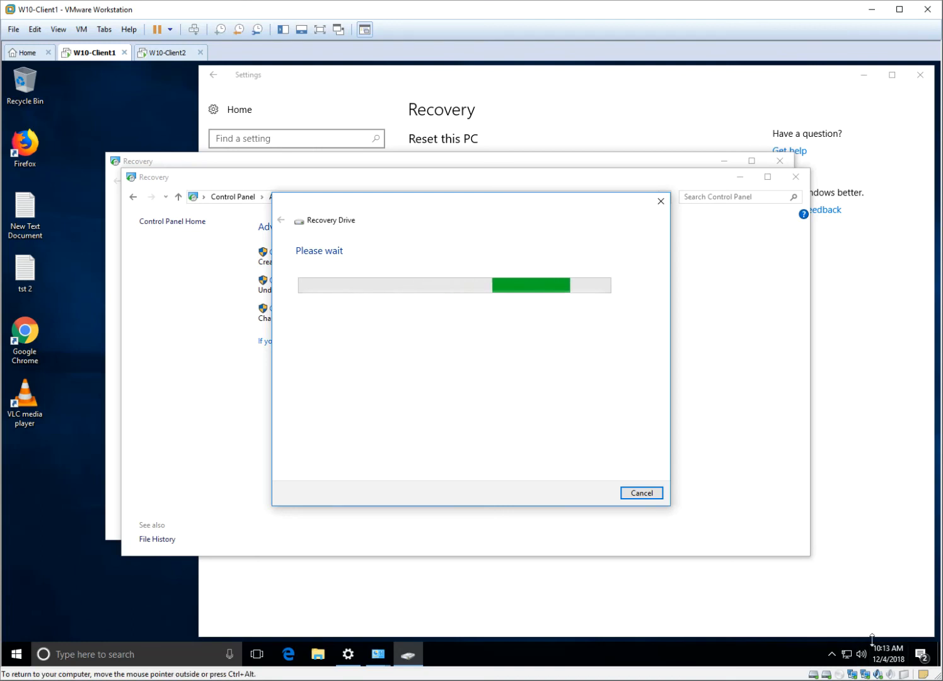
Connect the host's USB flash drive to the W10-Client1 virtual machine.
left_click(905, 675)
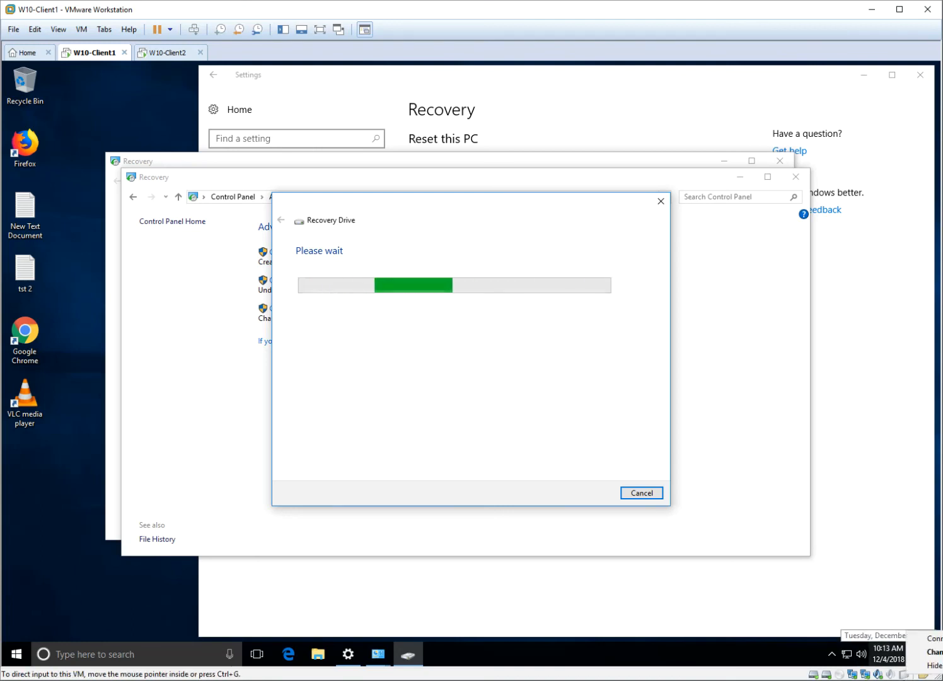
left_click(937, 639)
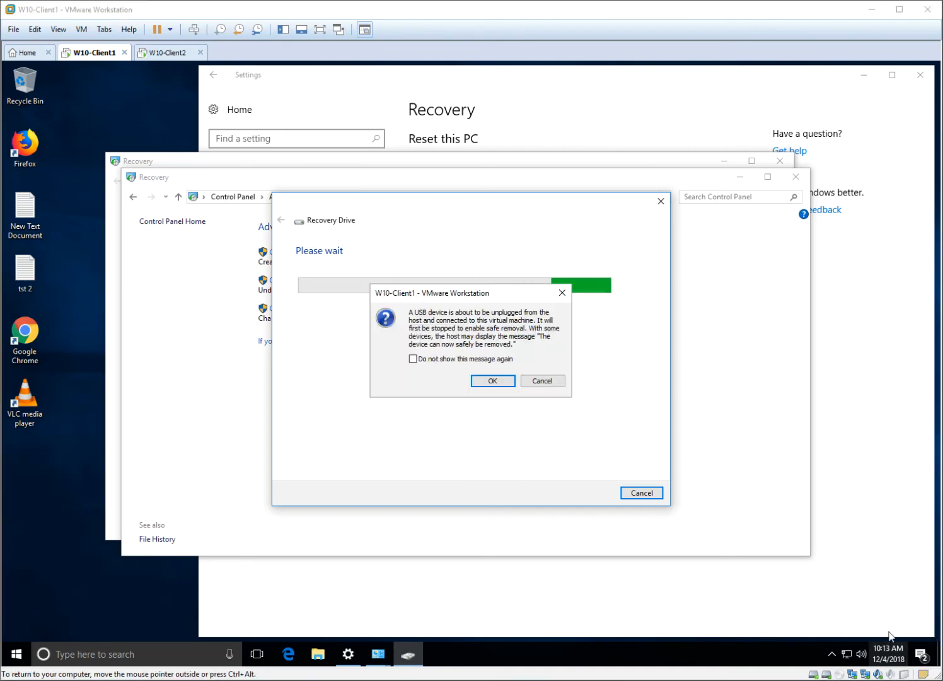
left_click(492, 382)
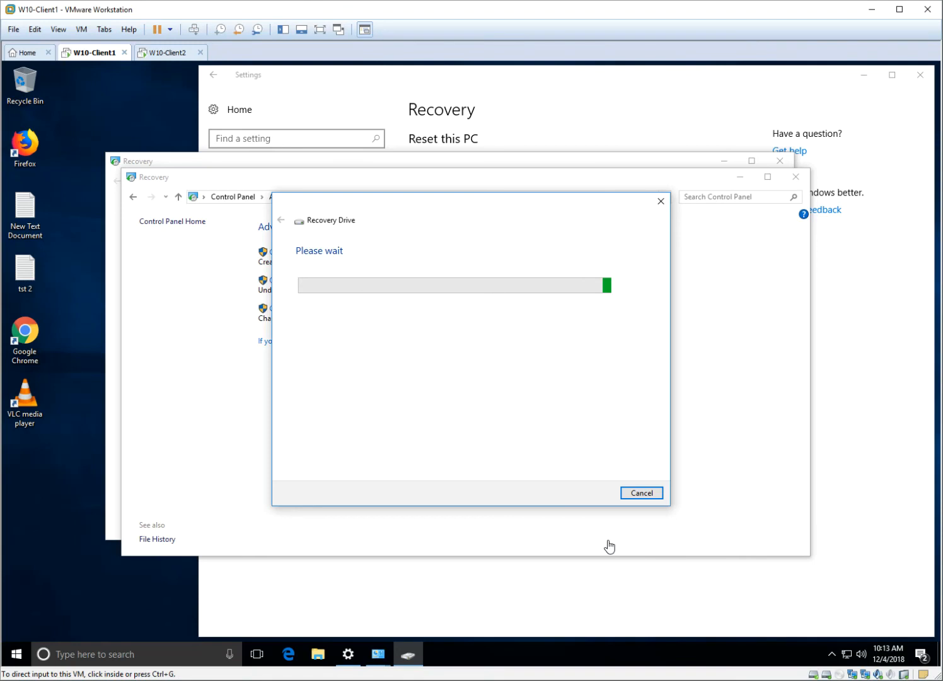
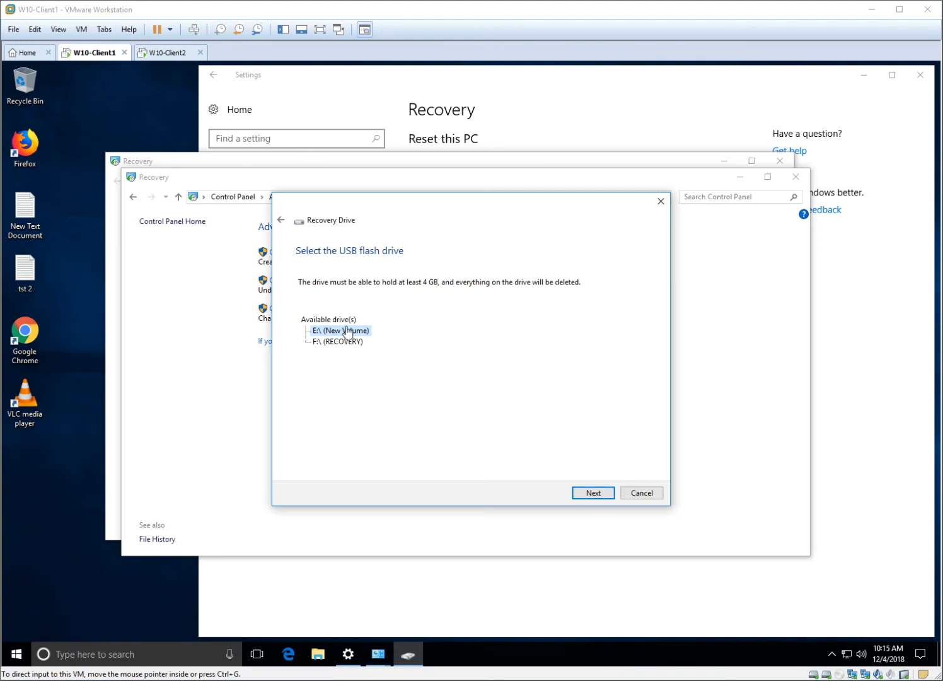
Select E:\ (New Volume) as the recovery drive target and inspect Hard Disk 2 (SCSI) in the virtual machine's settings.
left_click(354, 333)
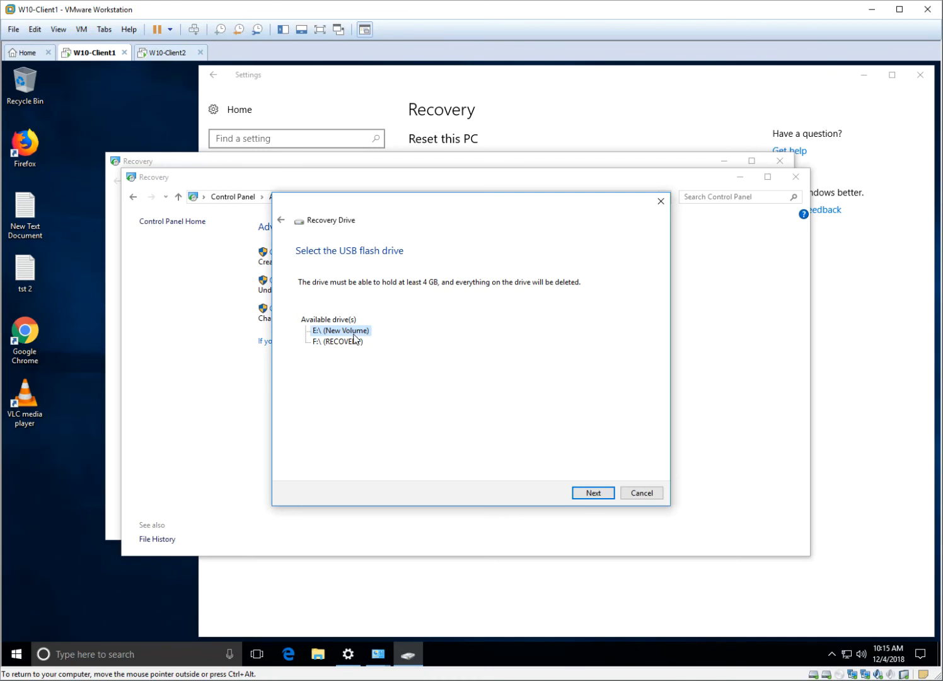
left_click(82, 30)
left_click(118, 181)
left_click(320, 238)
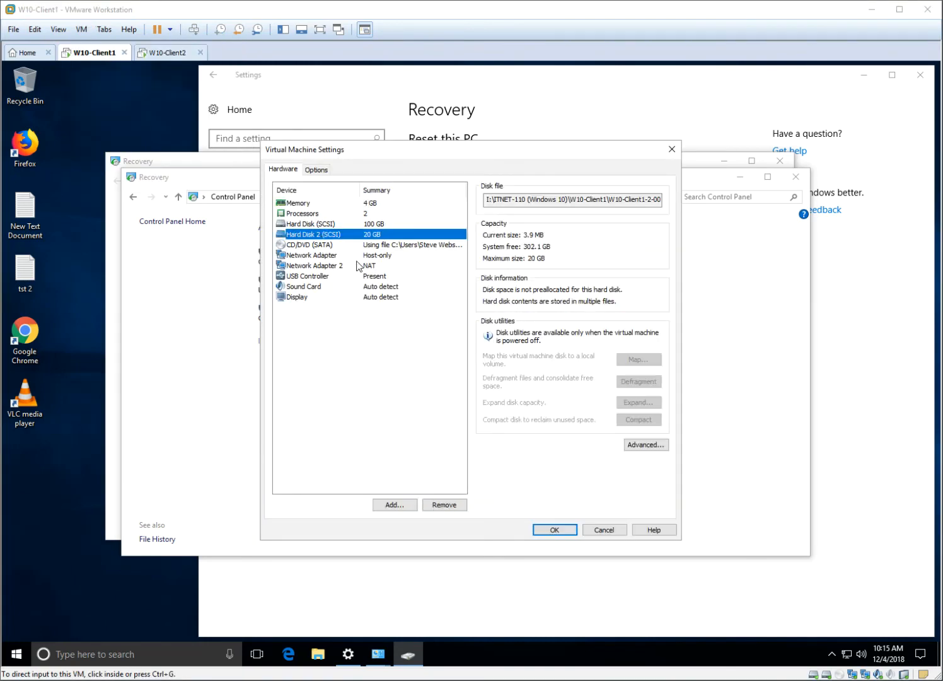
left_click(552, 528)
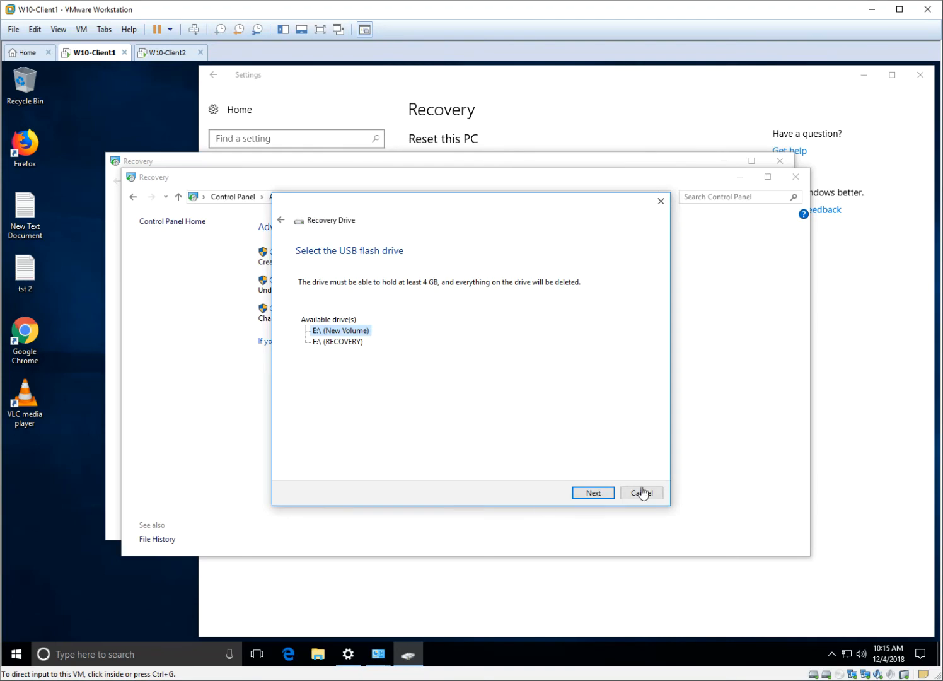
Advance the recovery drive wizard to its final creation page and cancel without creating the drive.
left_click(593, 494)
left_click(593, 494)
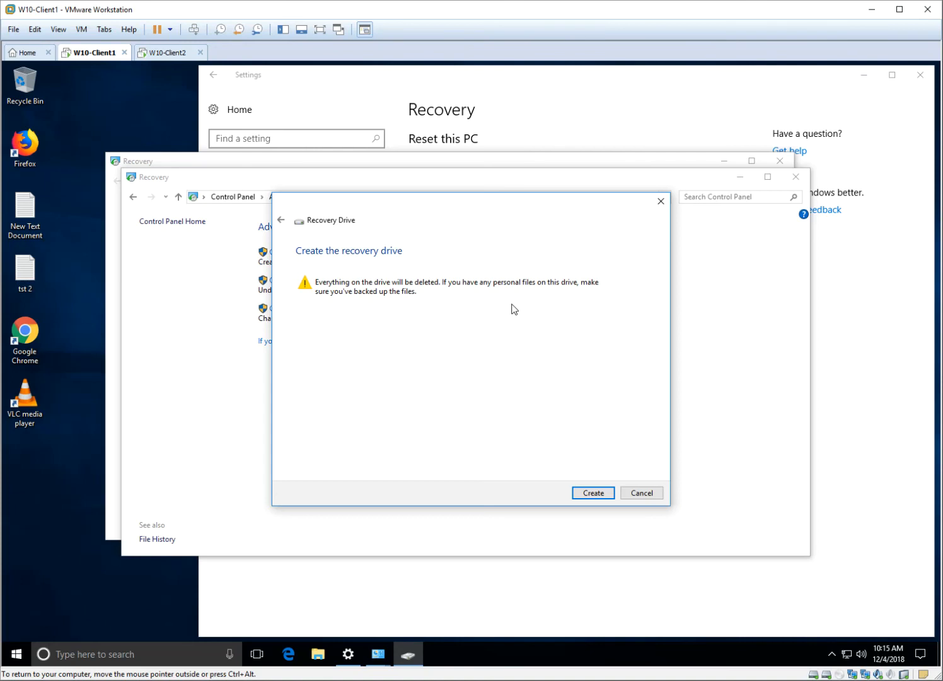
left_click(641, 495)
Rerun the recovery drive wizard with Back up system files included, cancel it, and close the Recovery and Settings windows.
left_click(286, 252)
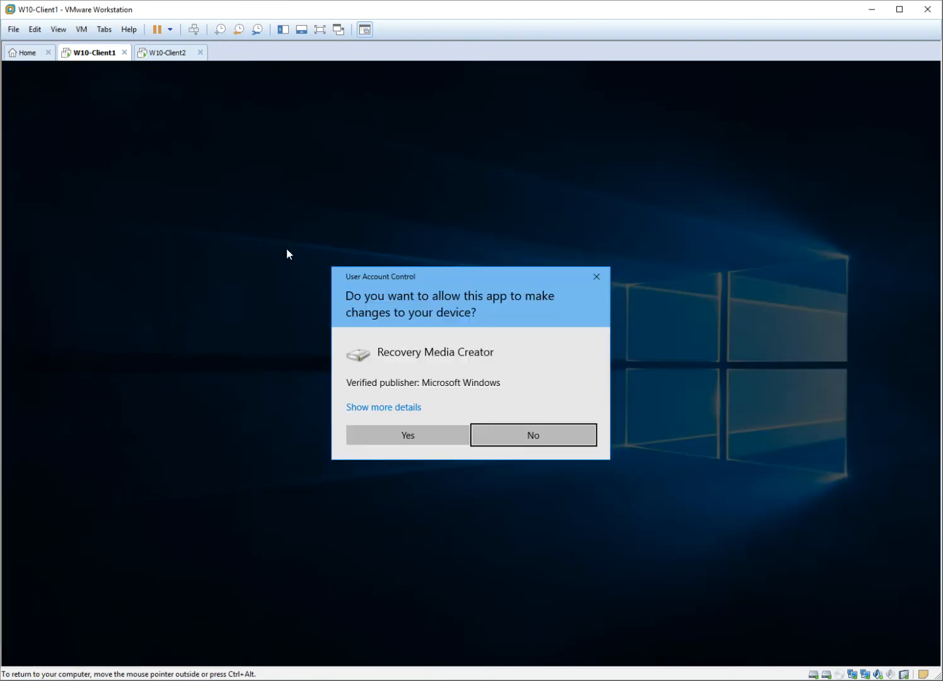
left_click(405, 426)
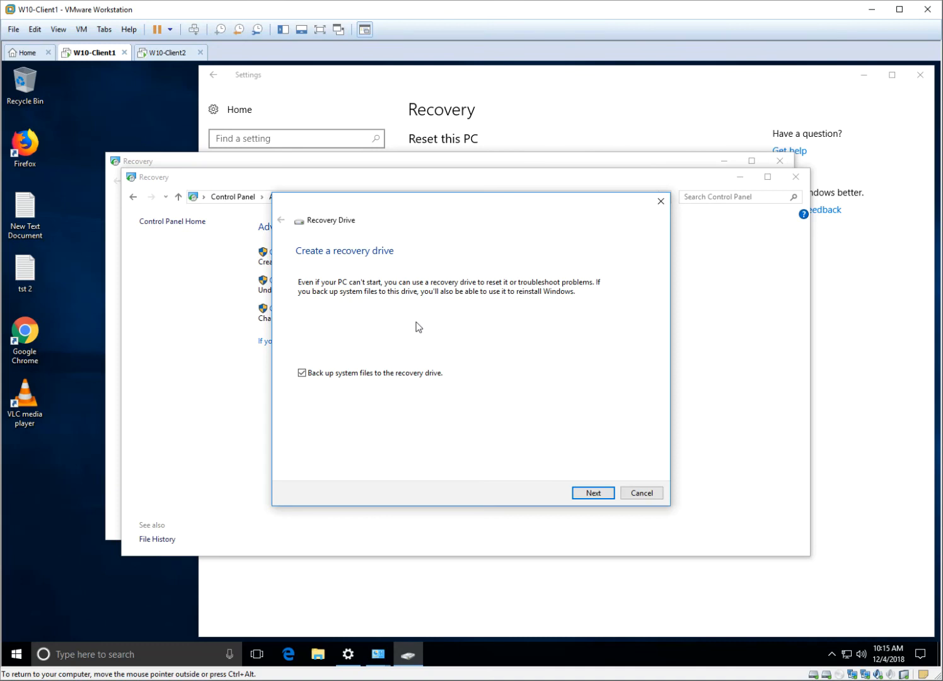
left_click(594, 496)
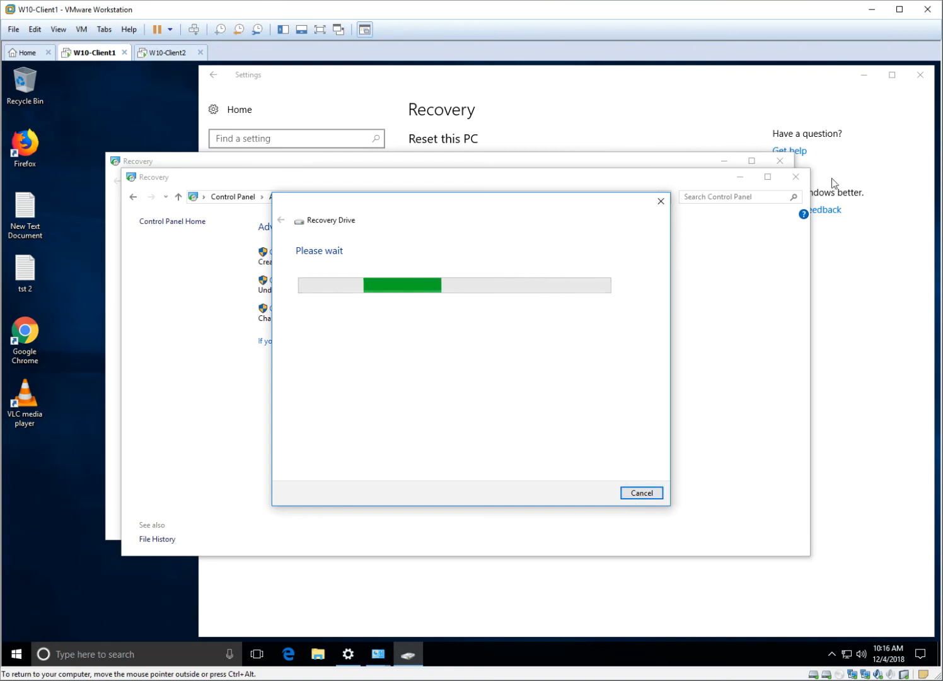
left_click(662, 202)
left_click(796, 178)
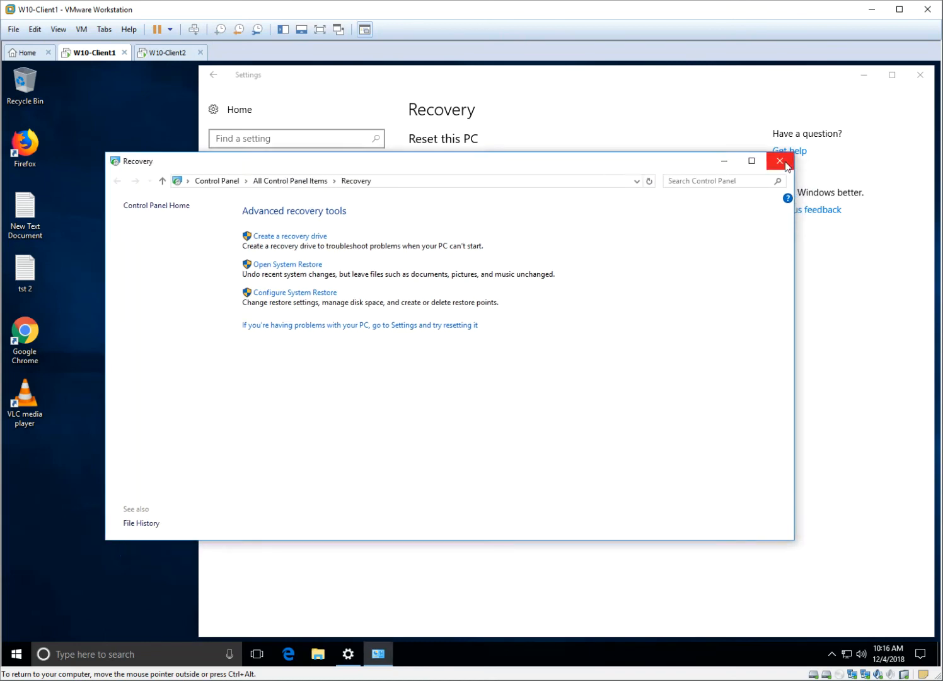
left_click(781, 162)
left_click(921, 75)
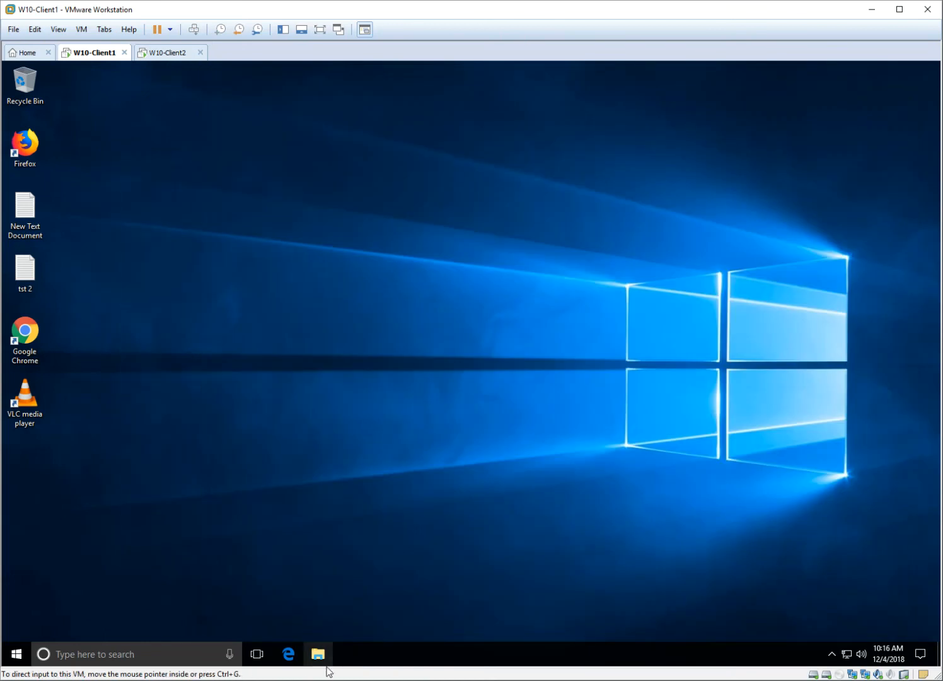
Examine the files and the drive properties of RECOVERY (F:) in File Explorer.
left_click(318, 653)
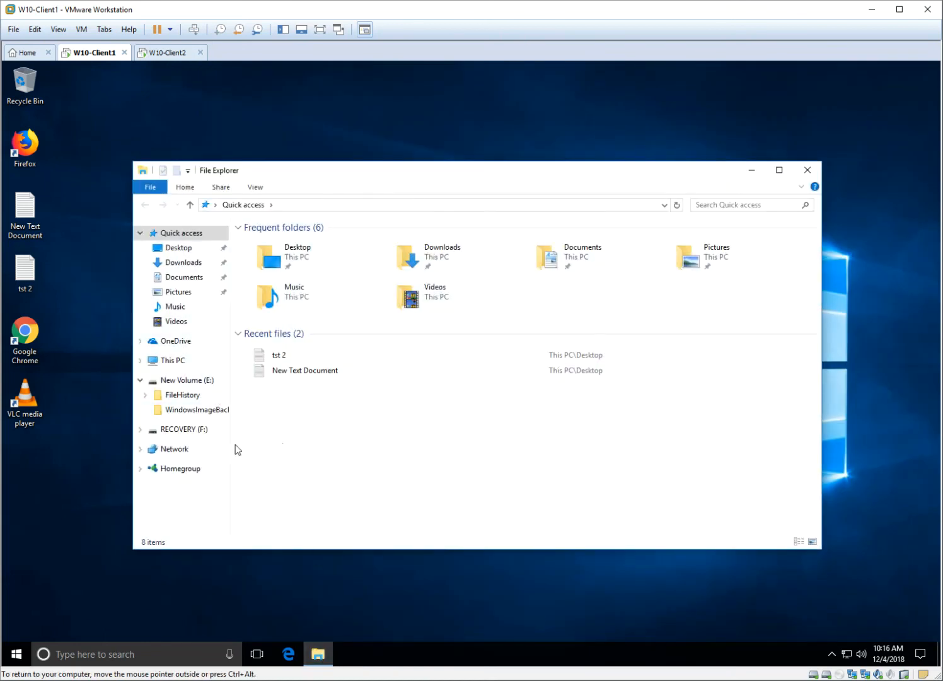
left_click(189, 429)
right_click(191, 431)
left_click(218, 418)
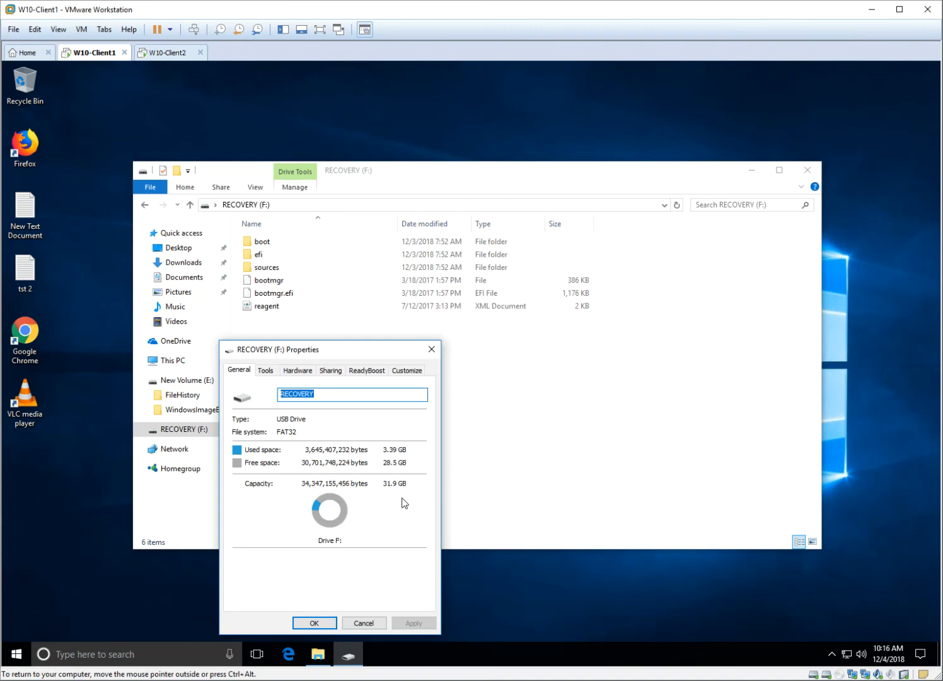
left_click(431, 349)
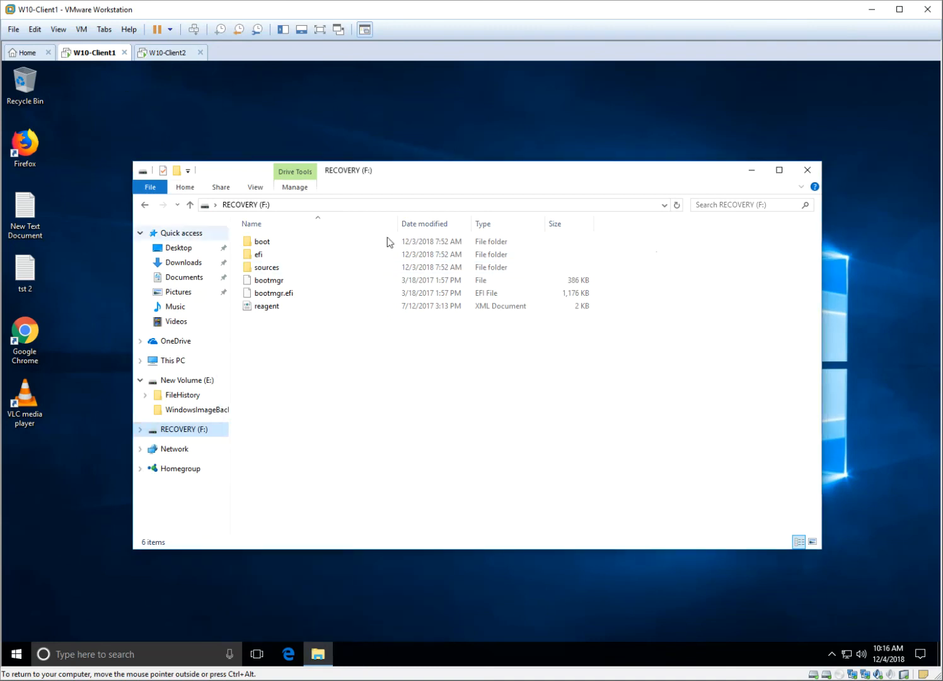
left_click(810, 170)
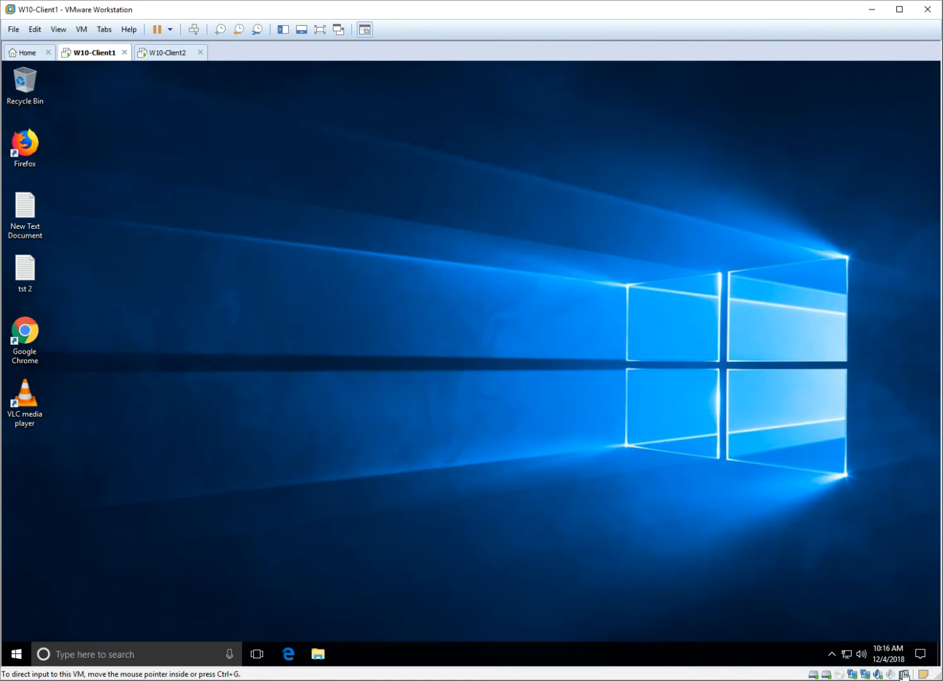
Power off the W10-Client1 virtual machine, leaving the USB drive's connection setting as it is.
right_click(903, 674)
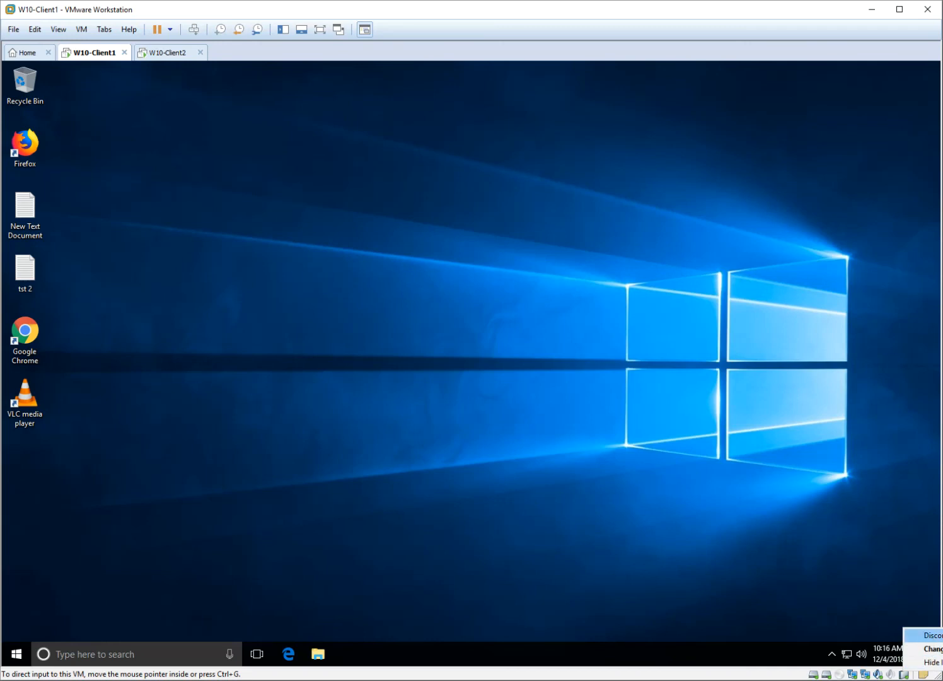
left_click(777, 542)
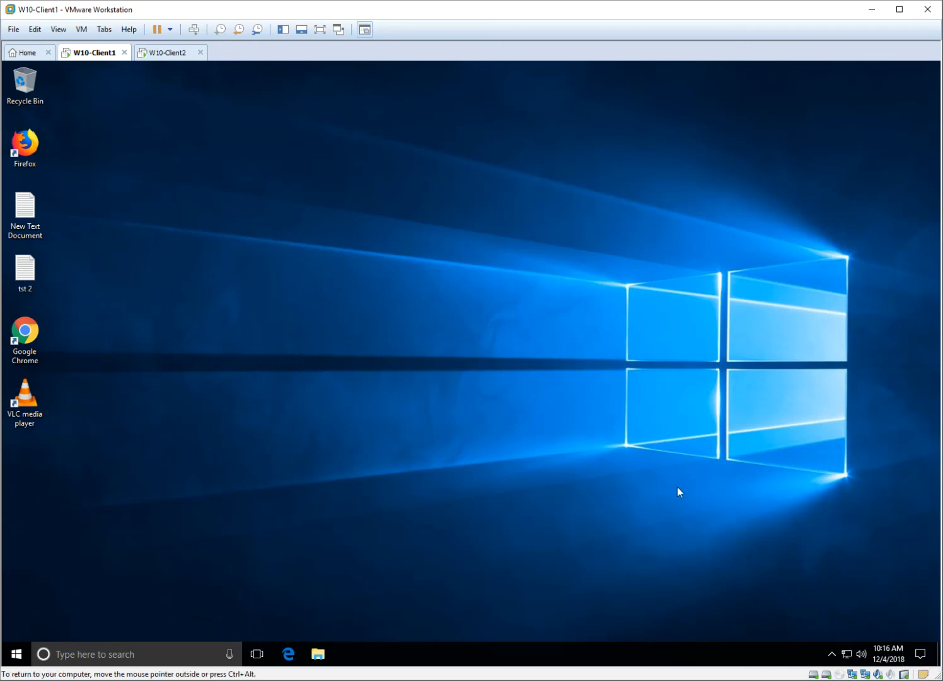
left_click(89, 32)
mouse_move(92, 45)
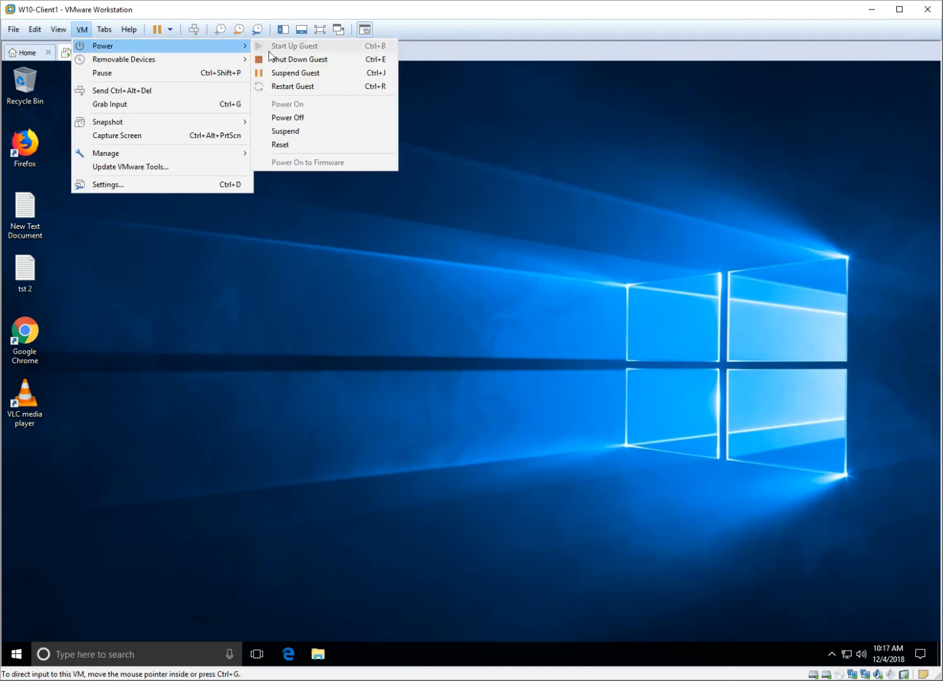
left_click(290, 116)
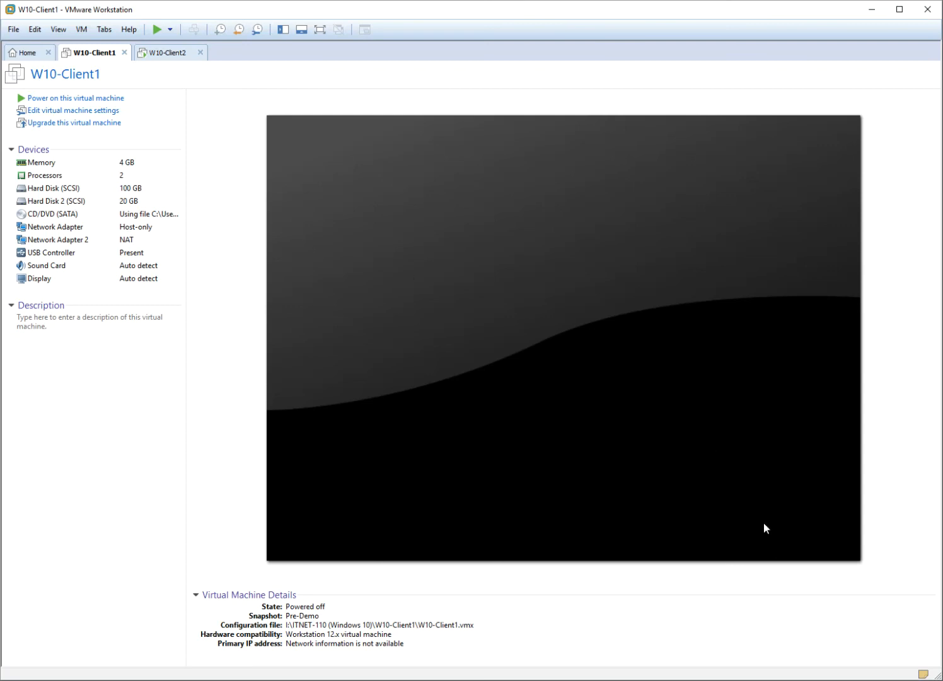
Power on W10-Client1 to its firmware and allow the USB device to connect to it.
left_click(79, 37)
mouse_move(132, 48)
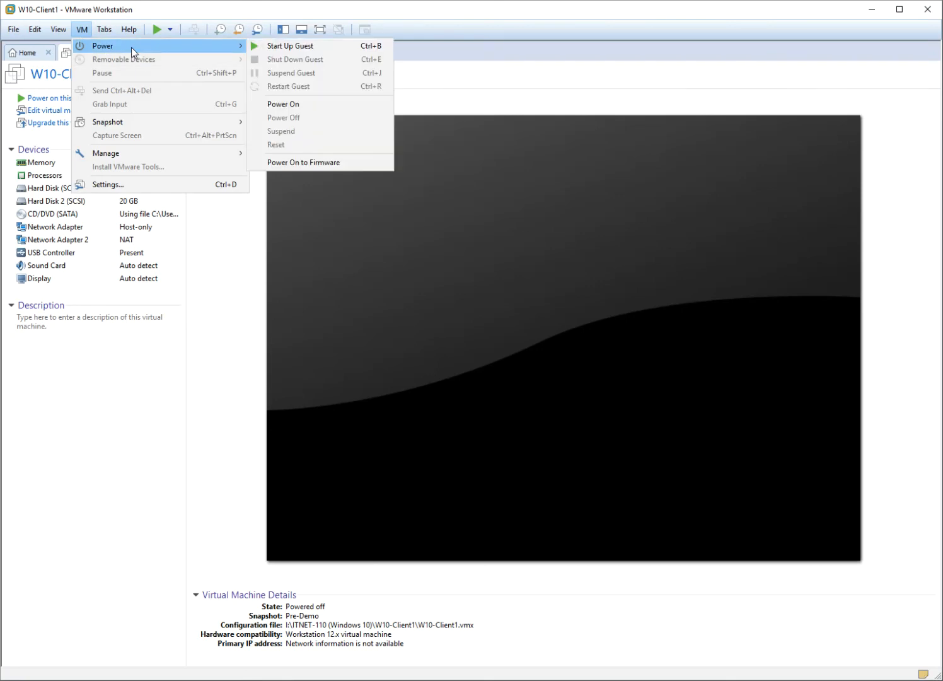
left_click(300, 162)
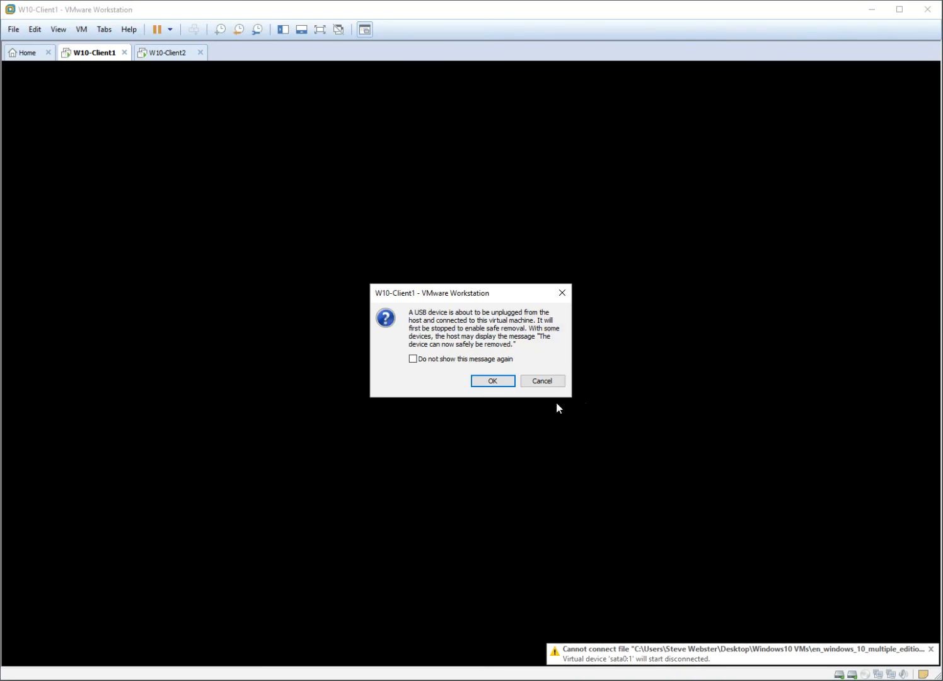
left_click(493, 381)
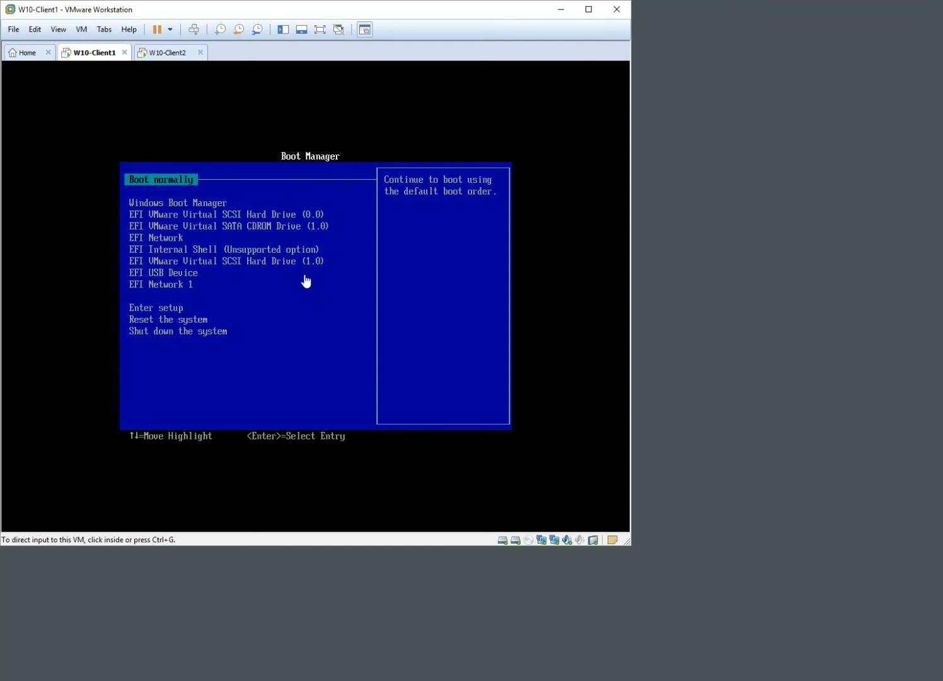
Boot W10-Client1 from EFI USB Device in the Boot Manager.
left_click(199, 209)
key("Down")
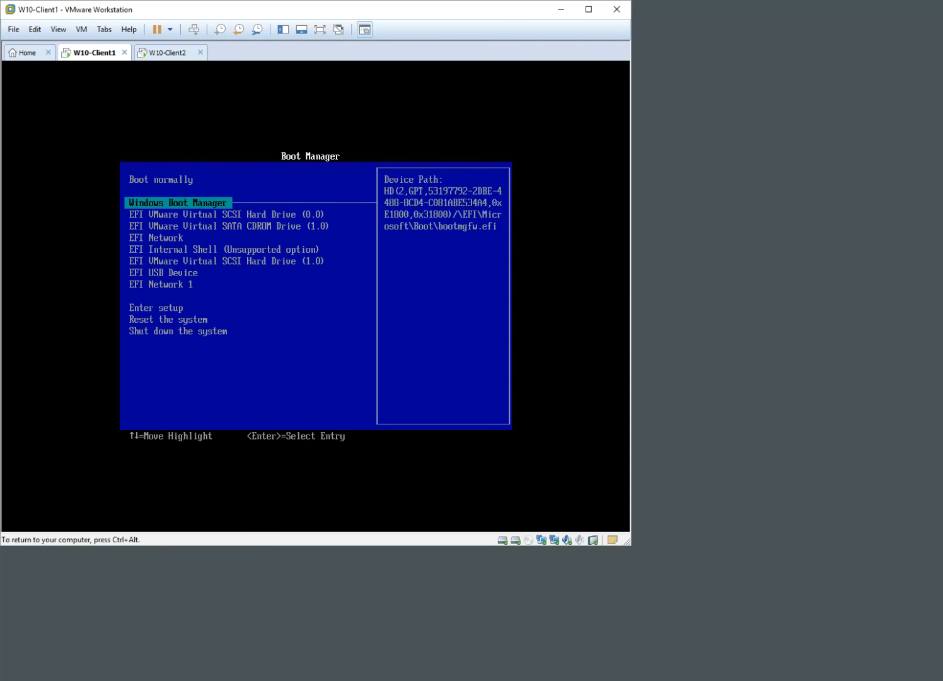
key("Down")
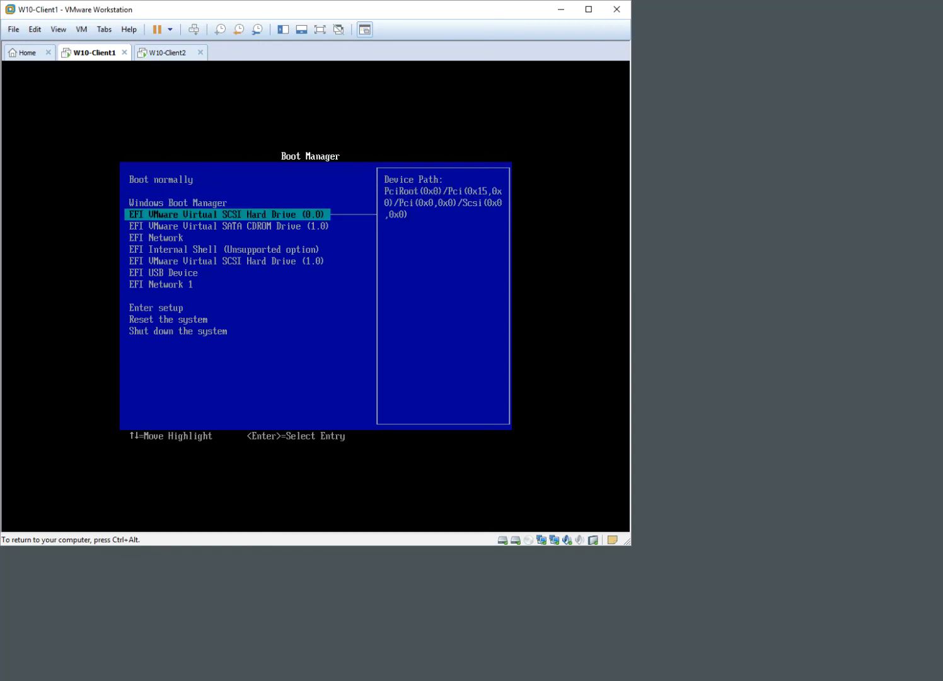
key("Down")
key("Down")
key("Down")
key("Down")
key("Down")
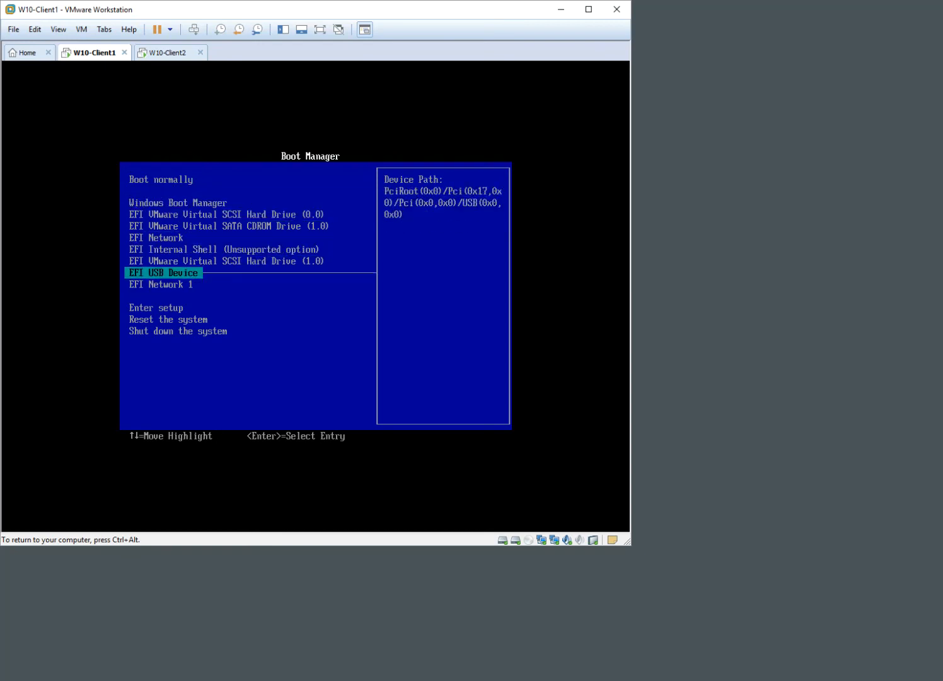
key("Return")
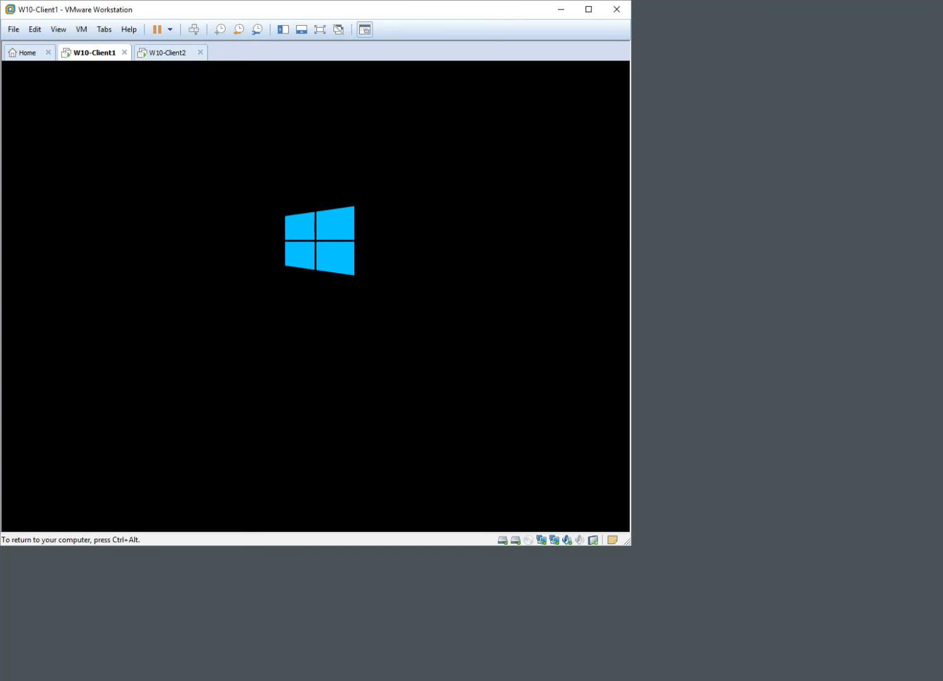
Choose the US keyboard layout in the recovery environment.
key("ctrl+alt")
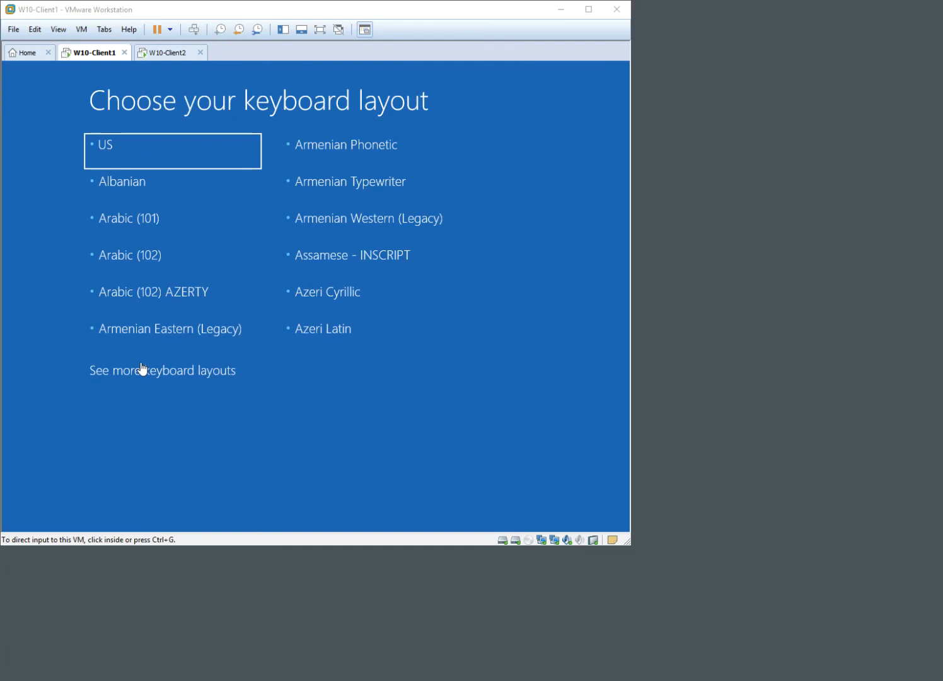
left_click(110, 149)
left_click(107, 148)
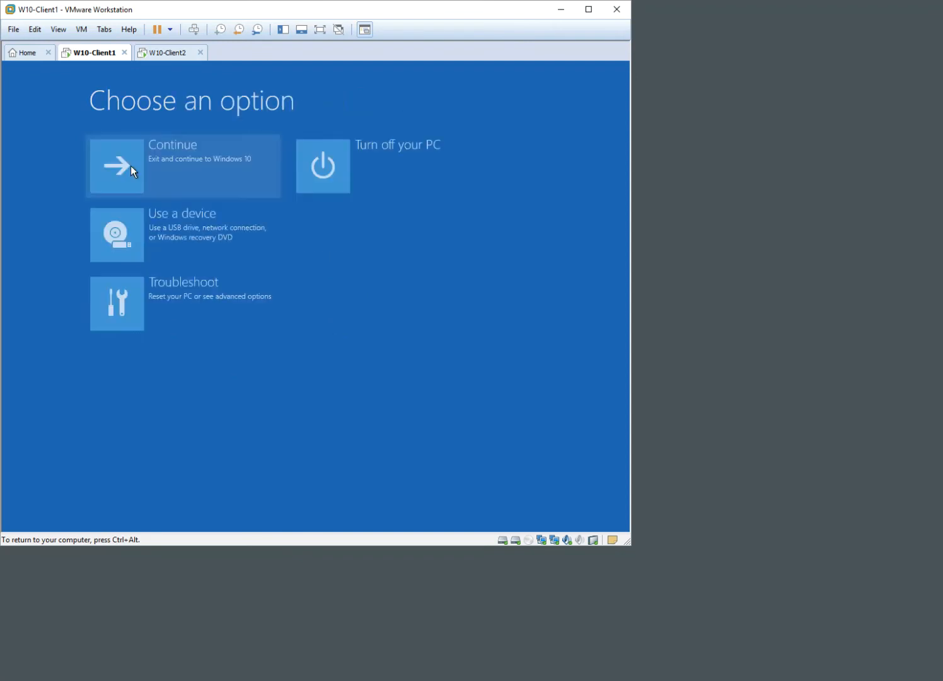
Open the Troubleshoot options and choose Recover from a drive to view its drive-cleaning choices.
key("ctrl+alt")
left_click(3, 298)
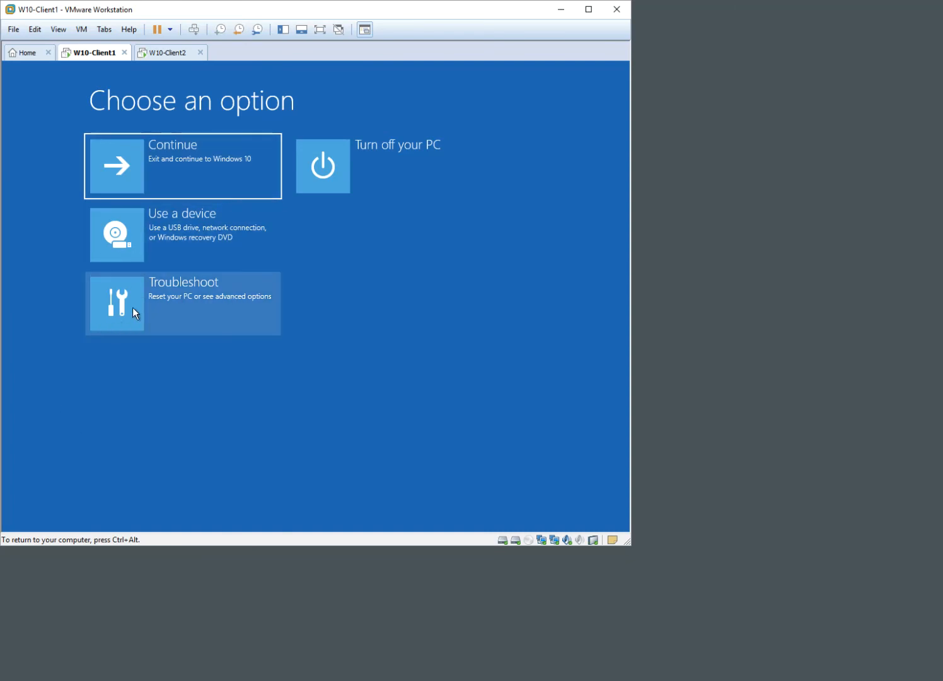
left_click(133, 308)
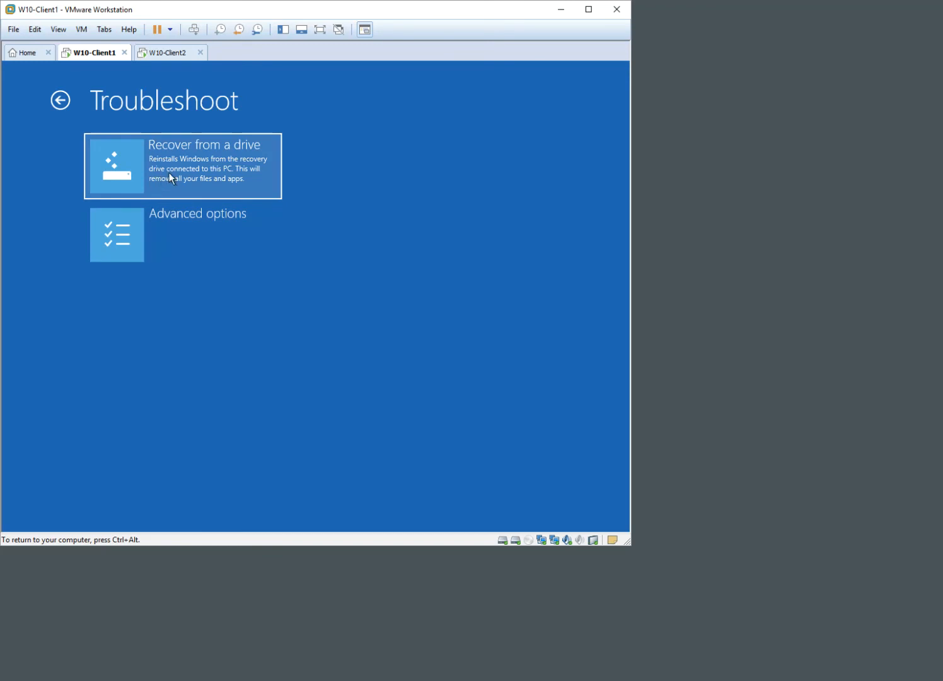
left_click(164, 172)
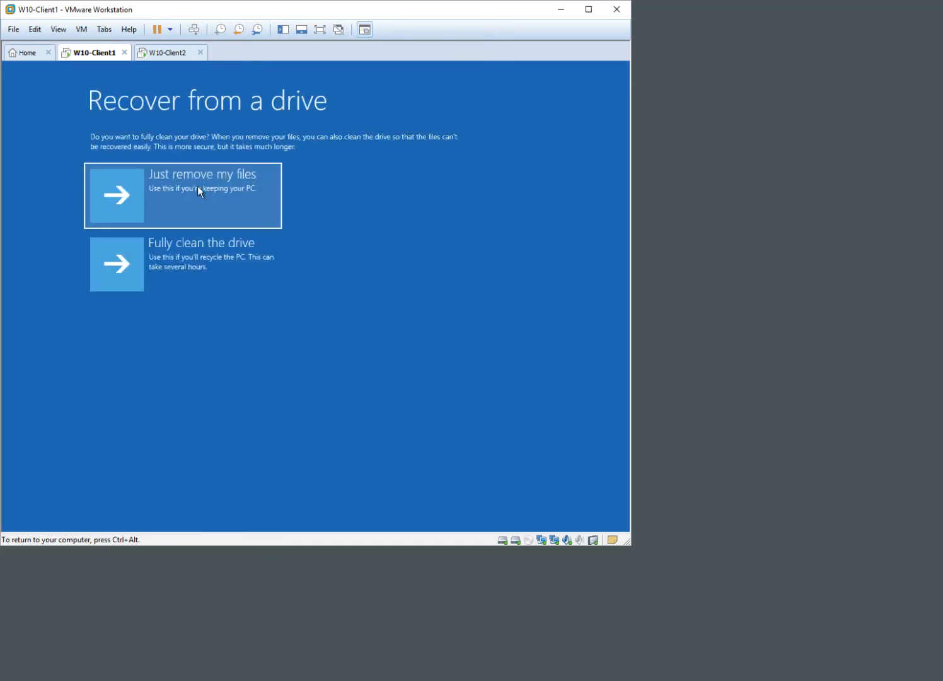
key("ctrl+alt")
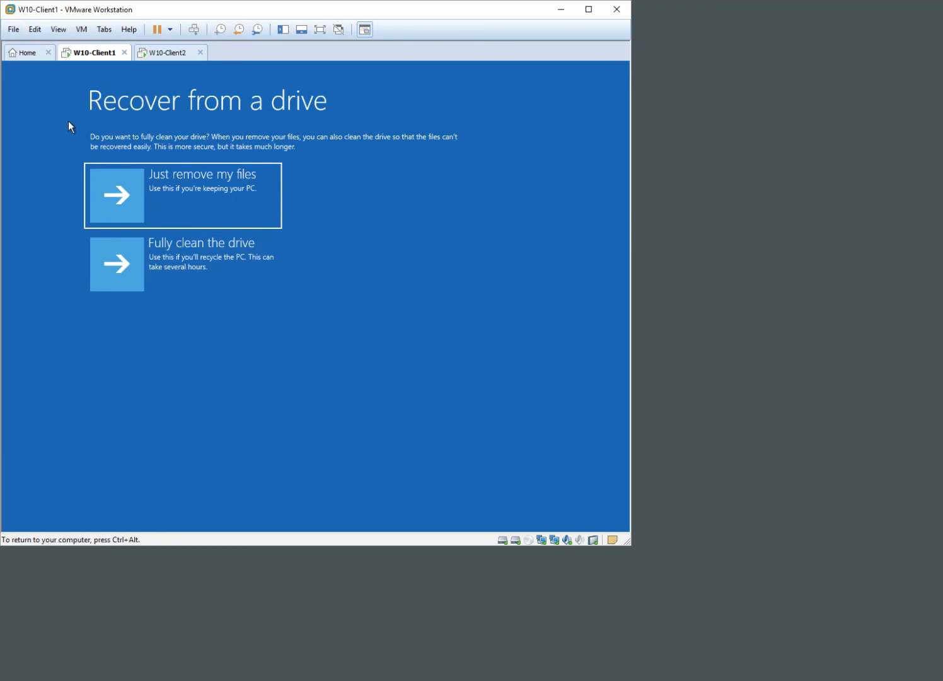